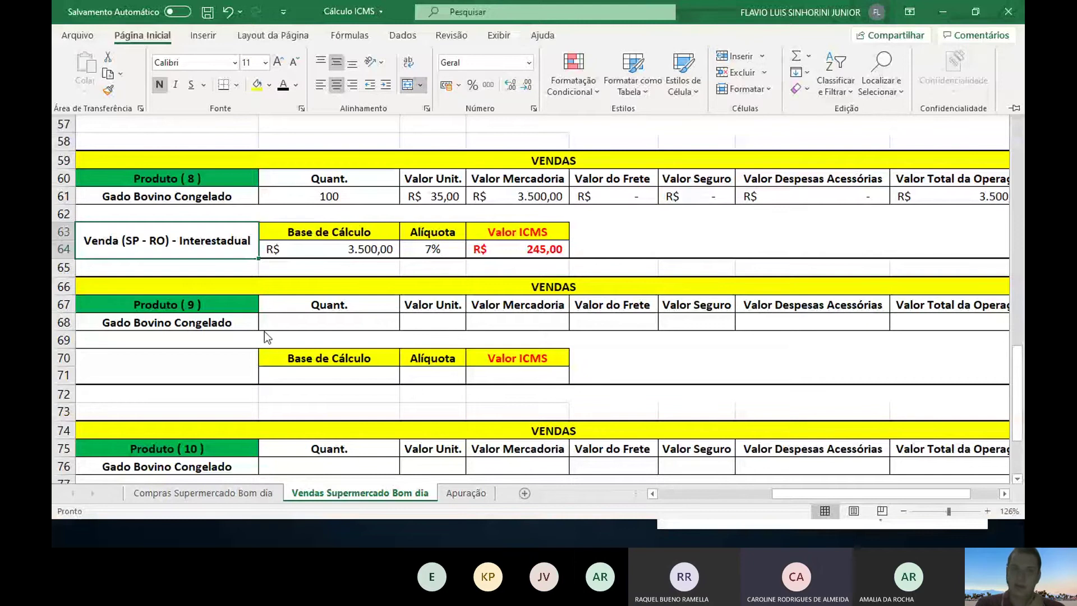
Check sale 9 in the exercise statement and enter quantity 220 and unit value 35 in the Produto (9) row
{"action": "key", "text": "alt+Tab"}
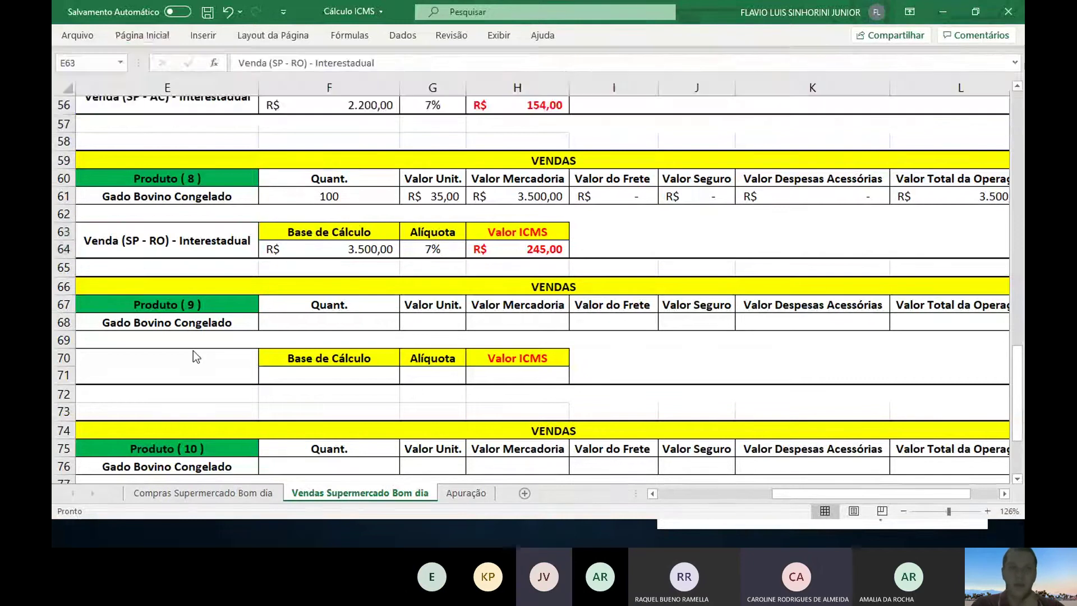
{"action": "key", "text": "alt+Tab"}
{"action": "left_click", "coordinate": [330, 331]}
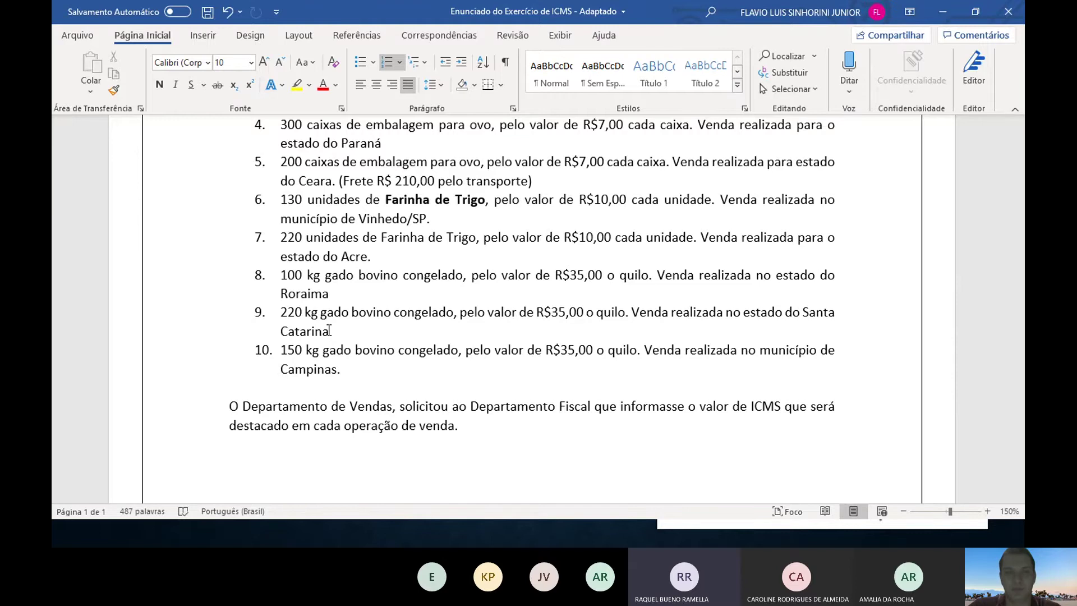
{"action": "key", "text": "alt+Tab"}
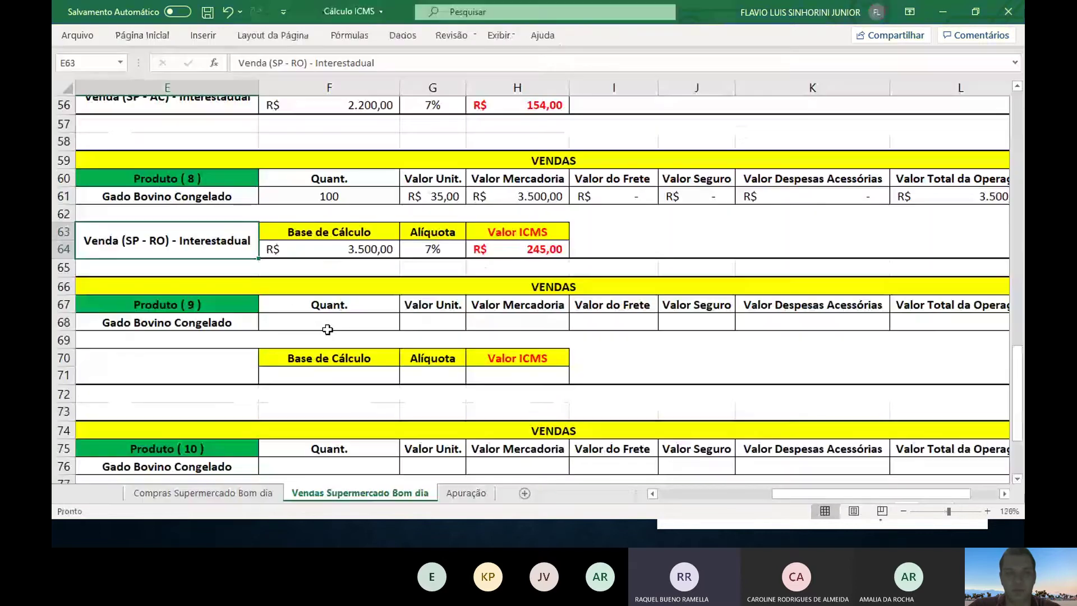
{"action": "left_click", "coordinate": [317, 323]}
{"action": "type", "text": "2"}
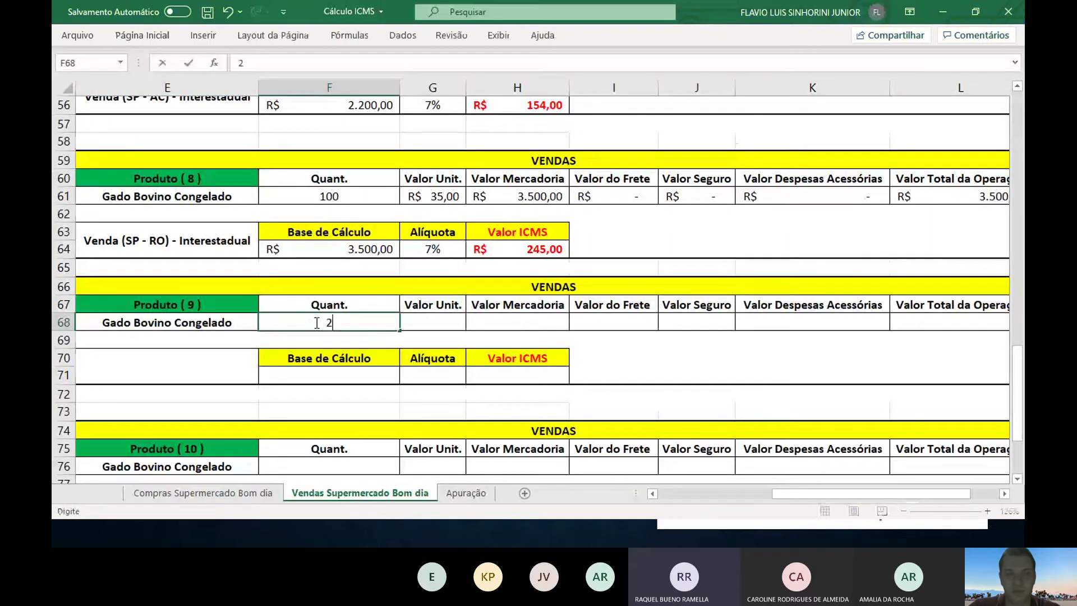
{"action": "type", "text": "20"}
{"action": "key", "text": "alt+Tab"}
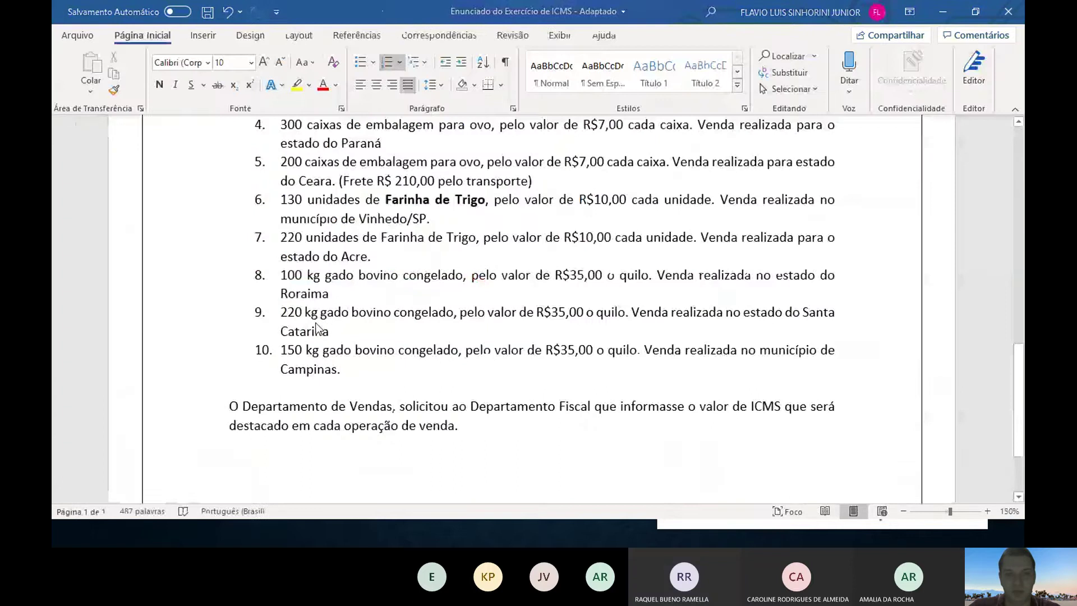
{"action": "key", "text": "alt+Tab"}
{"action": "key", "text": "Tab"}
{"action": "type", "text": "35"}
{"action": "key", "text": "Tab"}
Calculate the Valor Mercadoria for Produto (9) in H68 with the formula =F68*G68
{"action": "type", "text": "="}
{"action": "key", "text": "Left"}
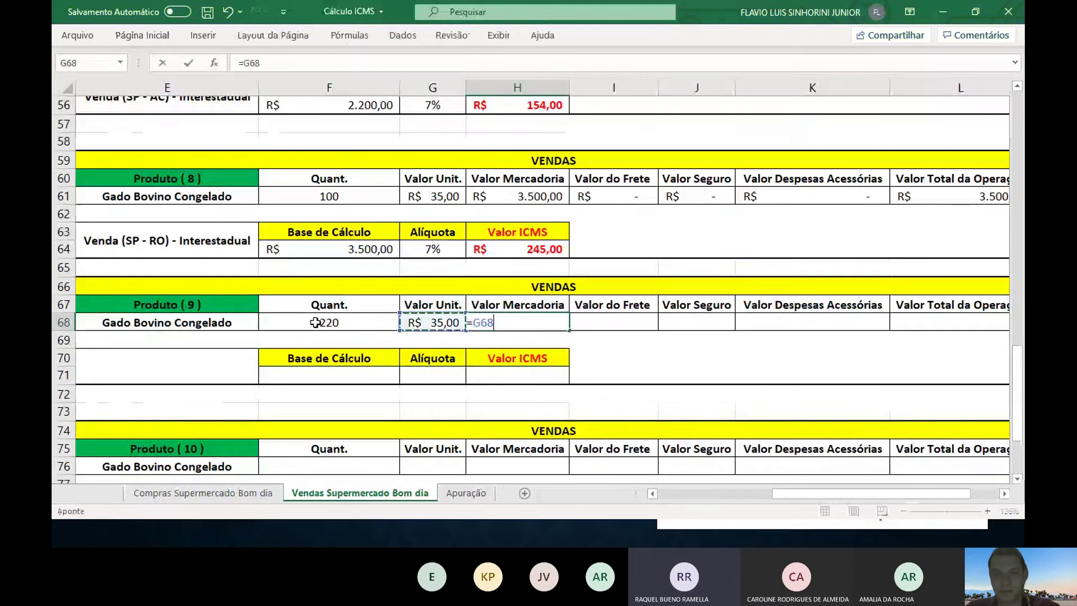
{"action": "type", "text": "*"}
{"action": "key", "text": "Left"}
{"action": "key", "text": "Left"}
{"action": "key", "text": "Return"}
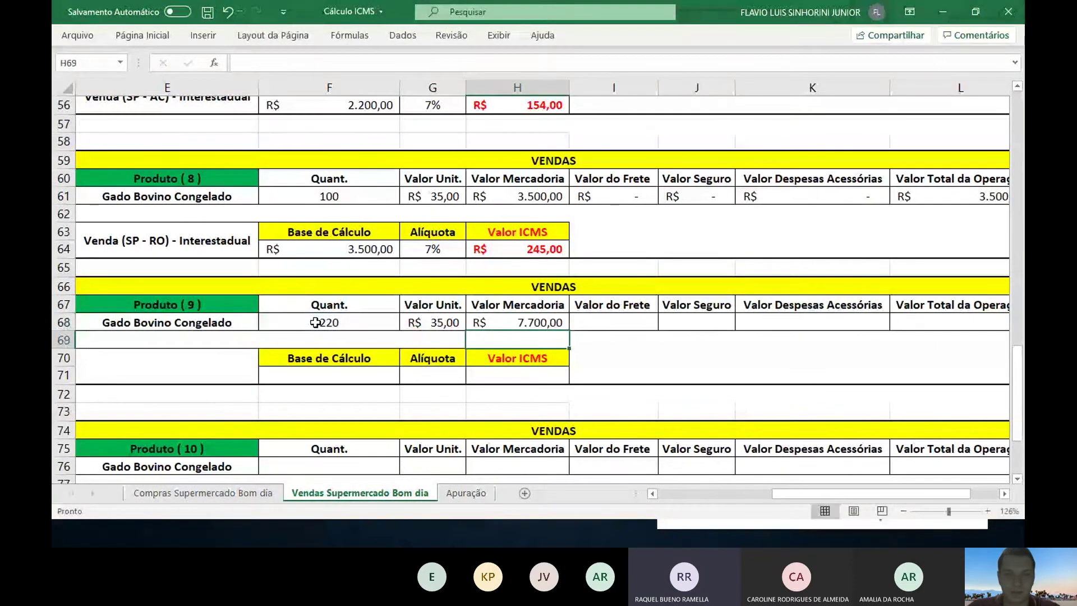
Enter 0 for Valor do Frete, Valor Seguro and Valor Despesas Acessórias in the Produto (9) row
{"action": "key", "text": "Up"}
{"action": "key", "text": "Tab"}
{"action": "type", "text": "0"}
{"action": "key", "text": "Tab"}
{"action": "type", "text": "0"}
{"action": "key", "text": "Tab"}
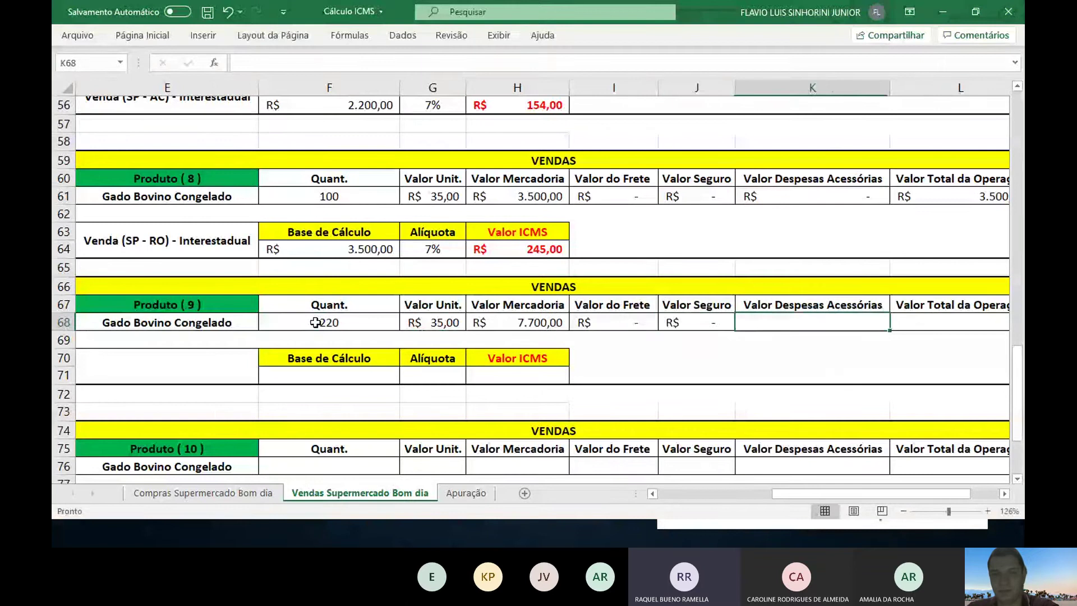
{"action": "type", "text": "0"}
{"action": "key", "text": "Tab"}
Calculate the Valor Total da Operação for Produto (9) in L68 with the formula =H68+I68+J68+K68
{"action": "type", "text": "="}
{"action": "key", "text": "Left"}
{"action": "key", "text": "Left"}
{"action": "key", "text": "Left"}
{"action": "key", "text": "Left"}
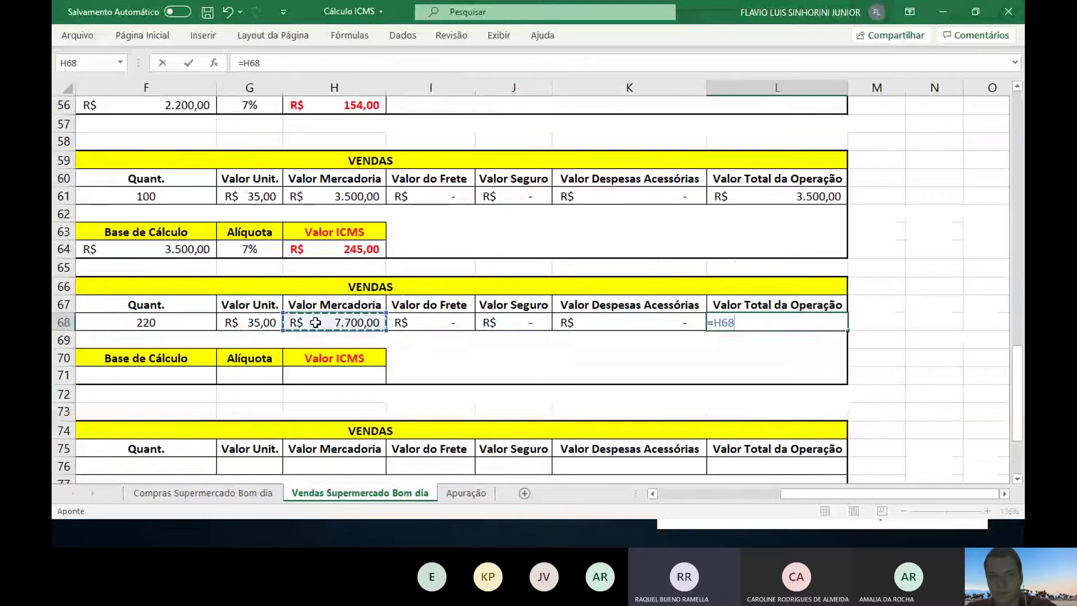
{"action": "type", "text": "+"}
{"action": "key", "text": "Left"}
{"action": "key", "text": "Left"}
{"action": "key", "text": "Left"}
{"action": "type", "text": "+"}
{"action": "key", "text": "Left"}
{"action": "key", "text": "Left"}
{"action": "type", "text": "+"}
{"action": "key", "text": "Left"}
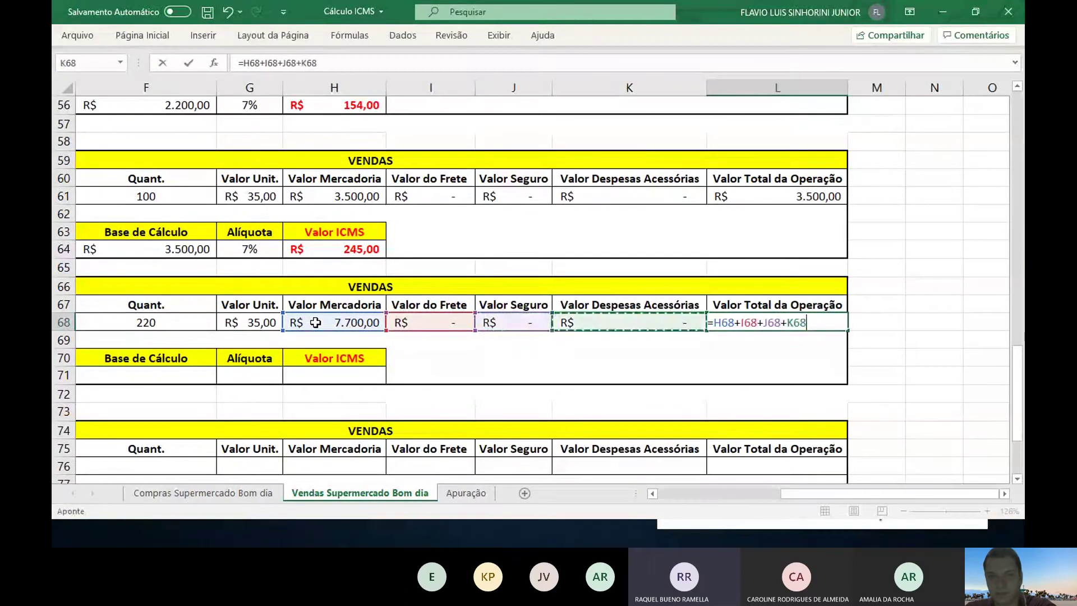
{"action": "key", "text": "Return"}
Link the Produto (9) Base de Cálculo in F71 to its Valor Total da Operação in L68
{"action": "scroll", "coordinate": [63, 340], "scroll_direction": "left", "scroll_amount": 3}
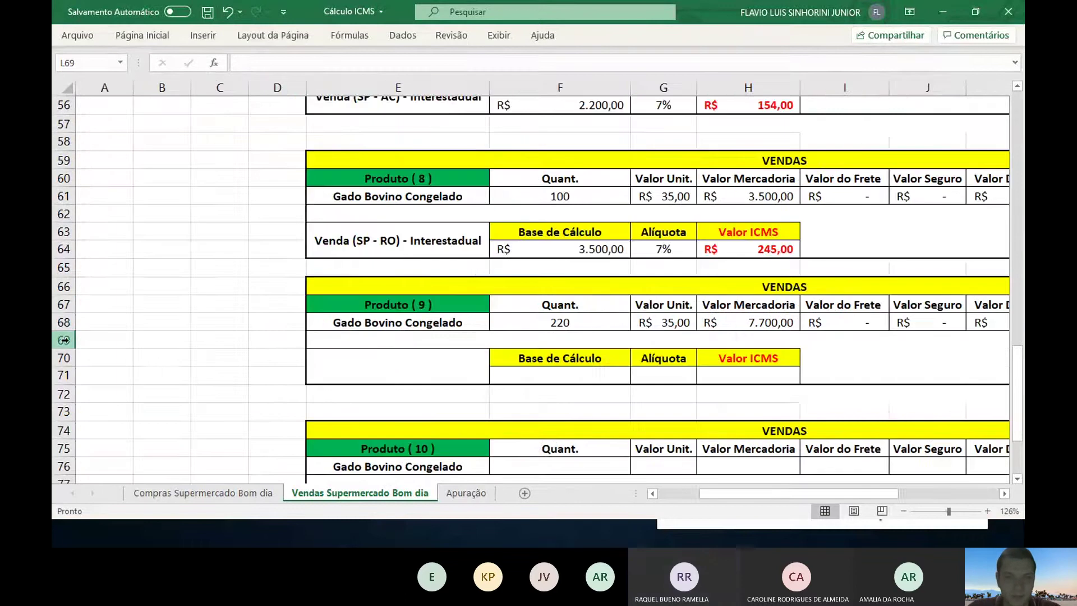
{"action": "left_click", "coordinate": [540, 377]}
{"action": "scroll", "coordinate": [541, 381], "scroll_direction": "right", "scroll_amount": 3}
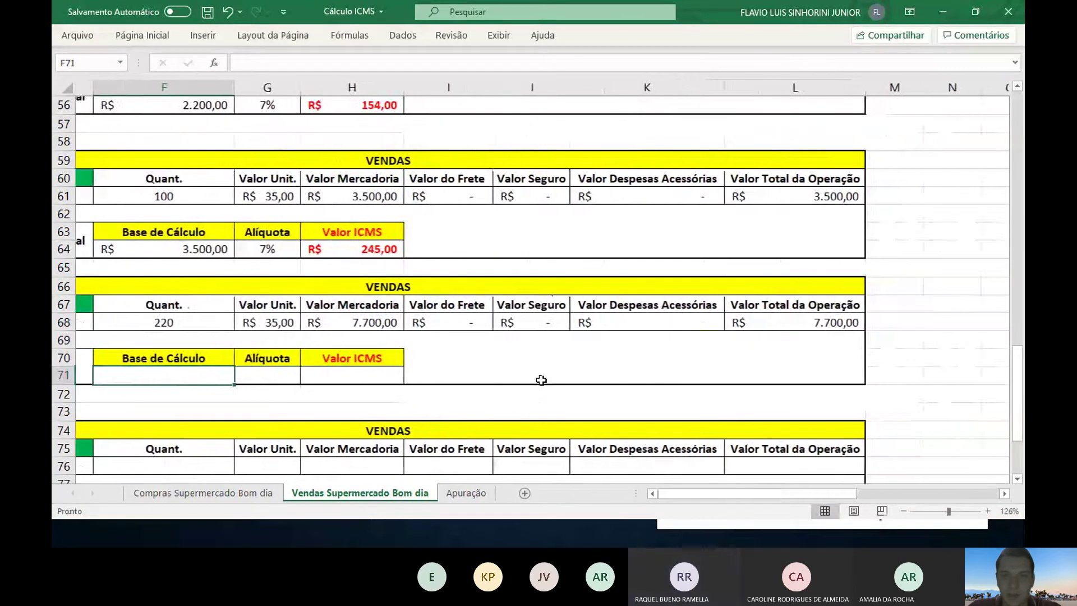
{"action": "scroll", "coordinate": [541, 380], "scroll_direction": "left", "scroll_amount": 1}
{"action": "scroll", "coordinate": [541, 380], "scroll_direction": "right", "scroll_amount": 2}
{"action": "type", "text": "="}
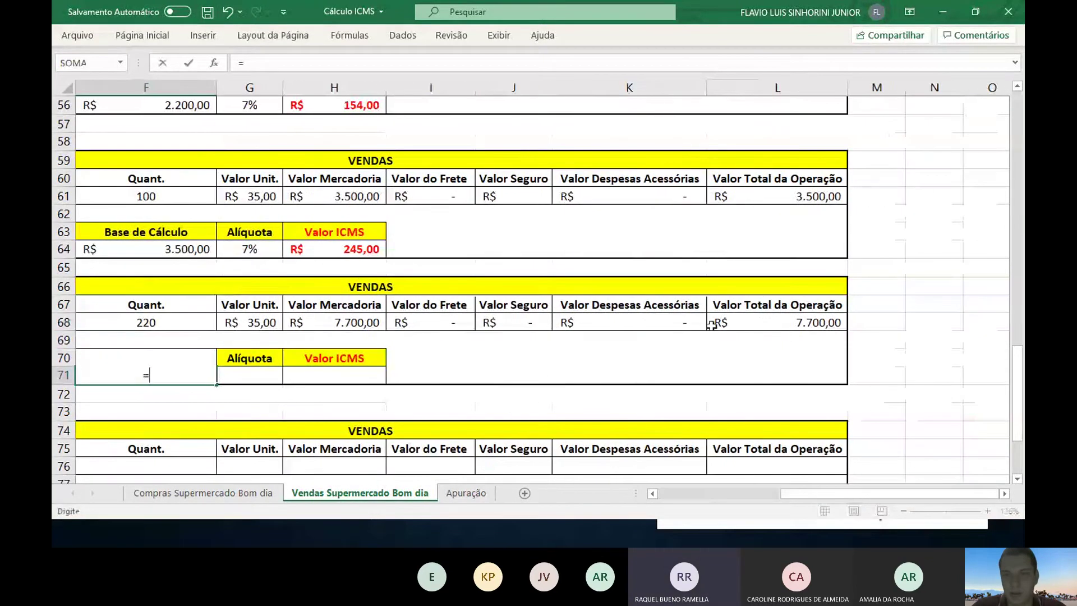
{"action": "left_click", "coordinate": [711, 324]}
{"action": "key", "text": "Return"}
Set the font colour of the hidden operation label in merged cell E70 to black
{"action": "scroll", "coordinate": [735, 319], "scroll_direction": "left", "scroll_amount": 1}
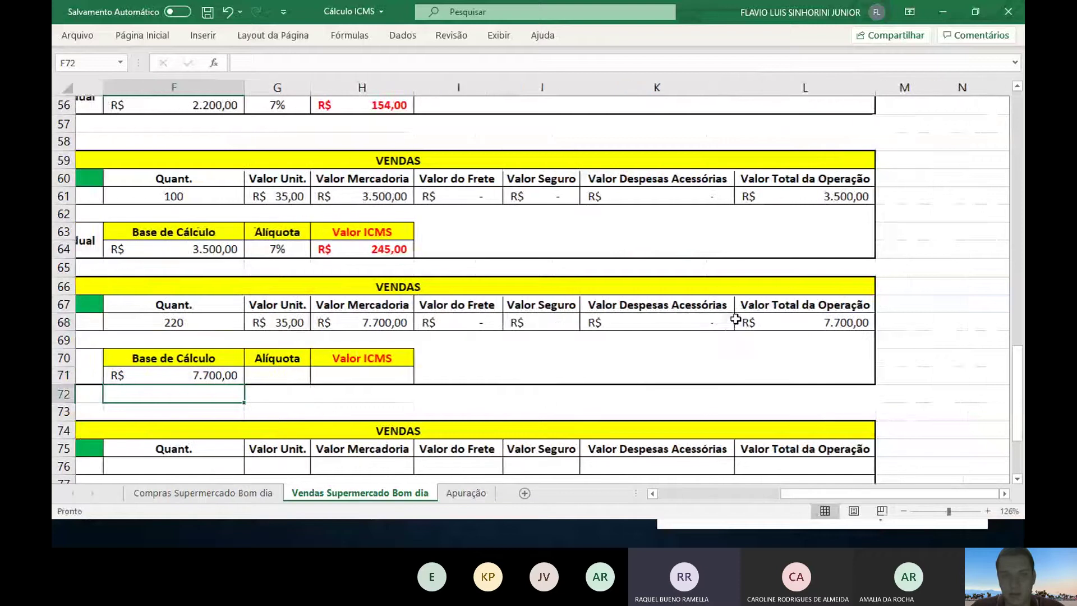
{"action": "scroll", "coordinate": [736, 318], "scroll_direction": "left", "scroll_amount": 2}
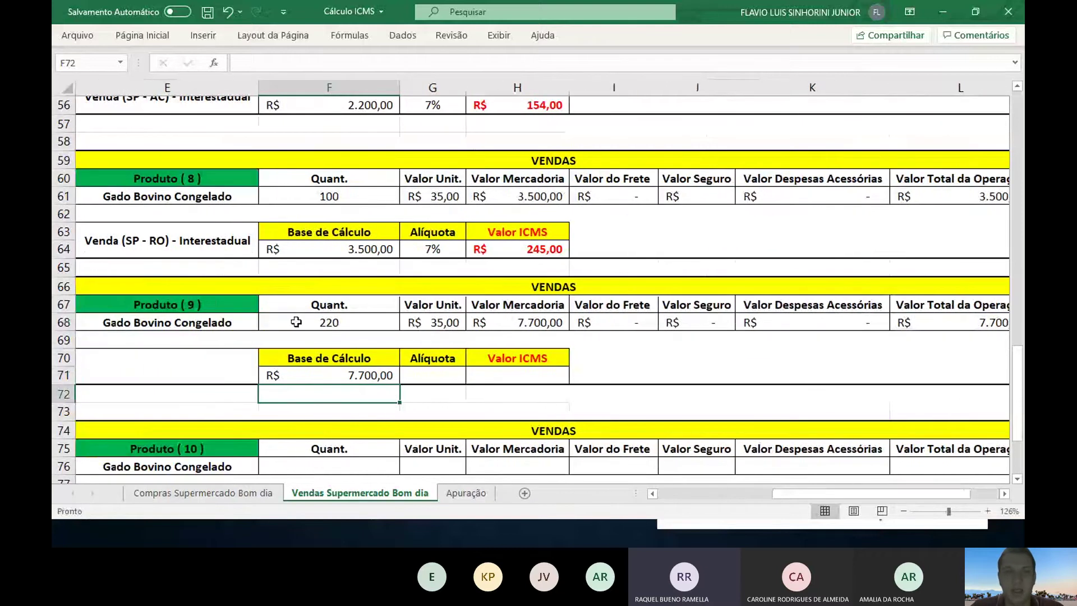
{"action": "left_click", "coordinate": [213, 369]}
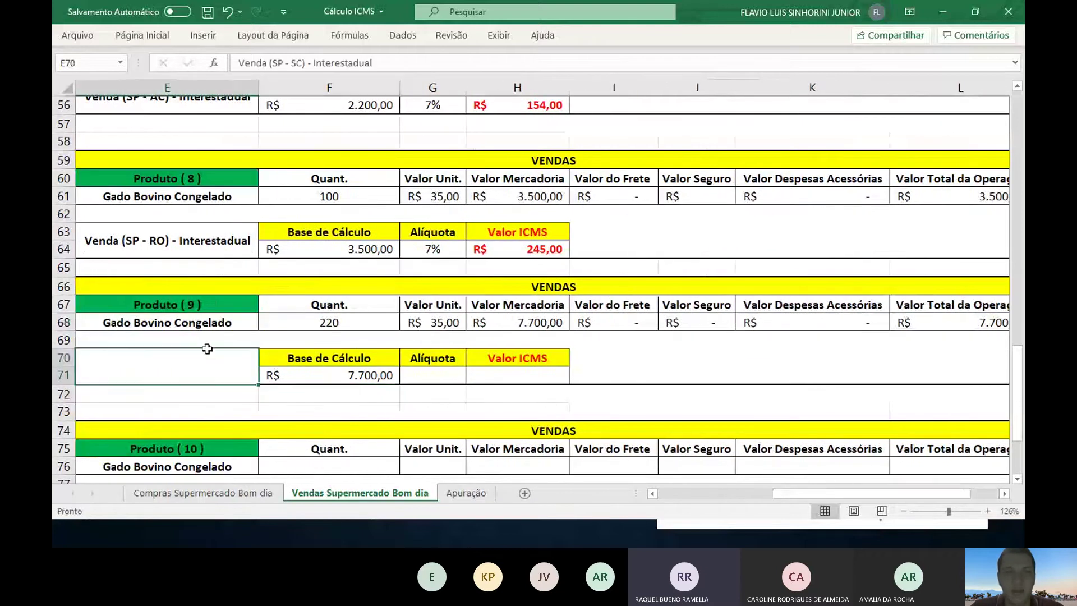
{"action": "left_click", "coordinate": [141, 35]}
{"action": "left_click", "coordinate": [283, 85]}
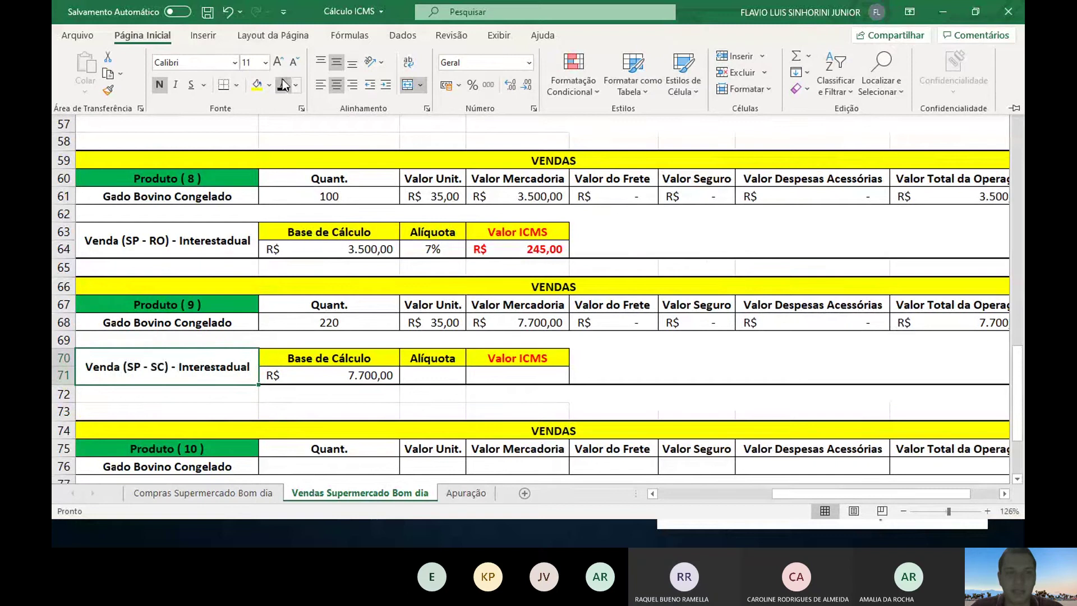
{"action": "left_click", "coordinate": [416, 371]}
{"action": "type", "text": "="}
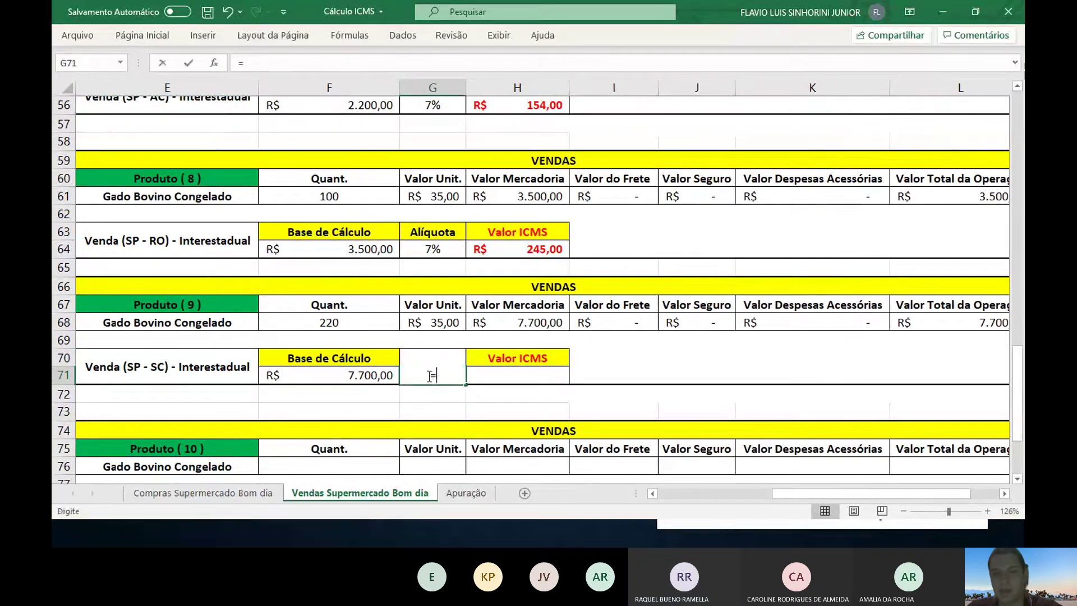
{"action": "key", "text": "Left"}
{"action": "key", "text": "BackSpace"}
{"action": "key", "text": "BackSpace"}
{"action": "key", "text": "BackSpace"}
{"action": "key", "text": "BackSpace"}
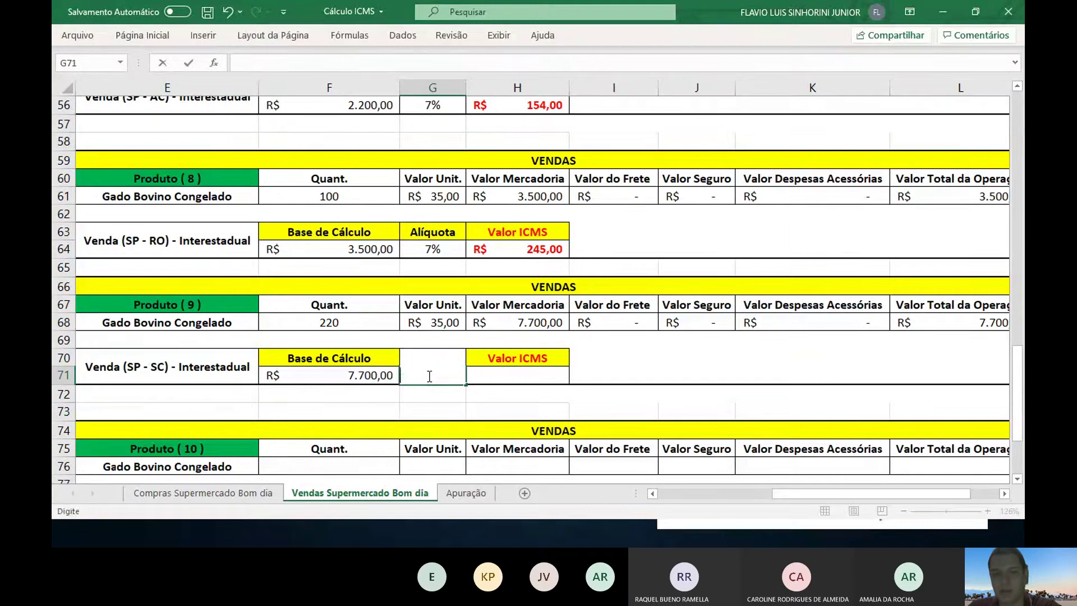
{"action": "type", "text": "7%"}
{"action": "key", "text": "Tab"}
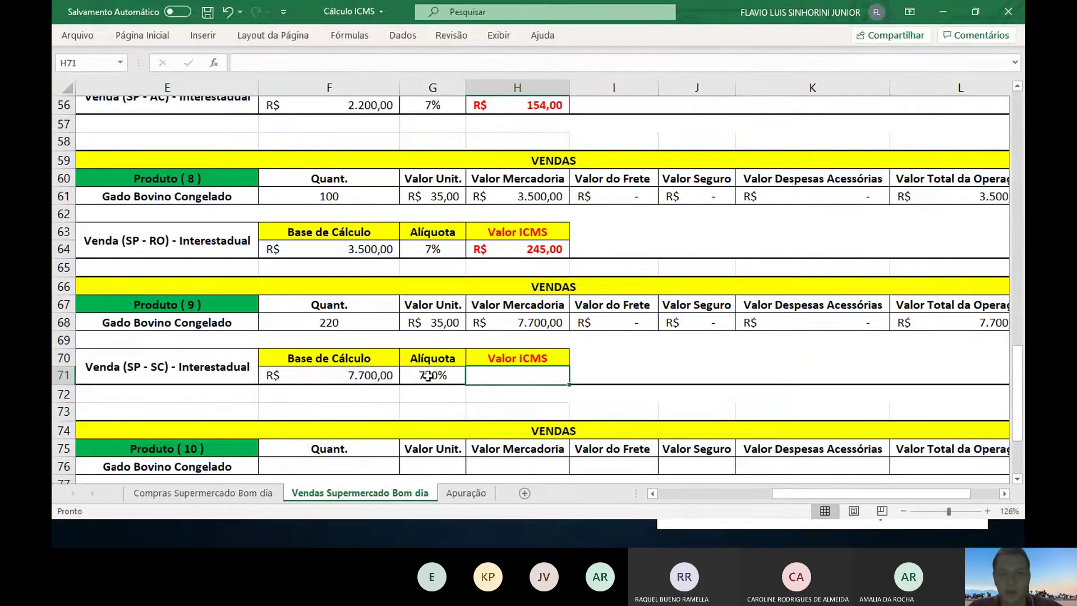
{"action": "type", "text": "="}
{"action": "key", "text": "Left"}
{"action": "key", "text": "Left"}
{"action": "type", "text": "*"}
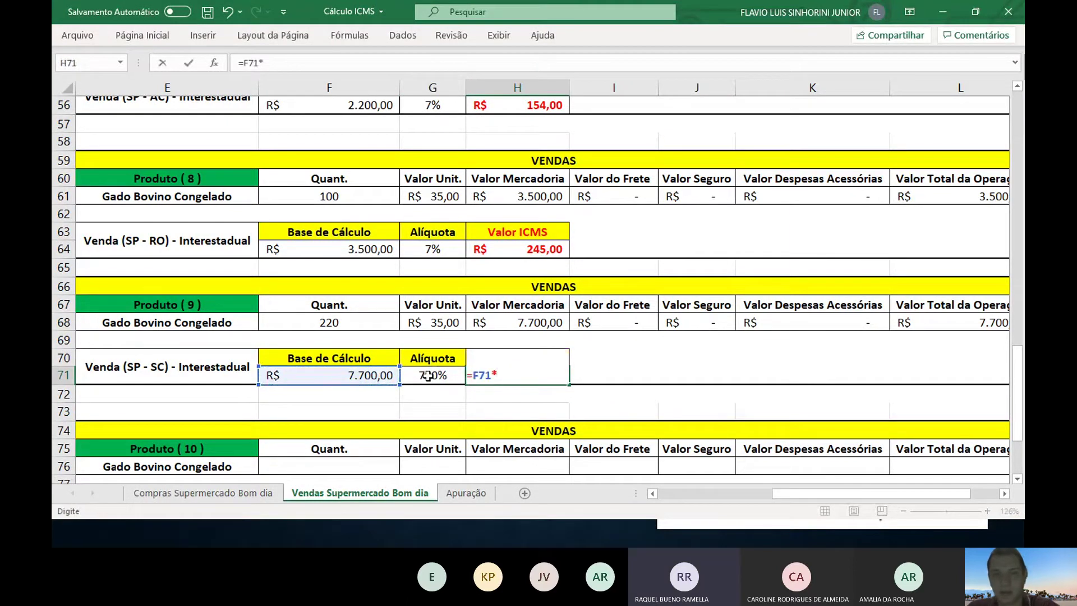
{"action": "left_click", "coordinate": [428, 375]}
{"action": "key", "text": "Escape"}
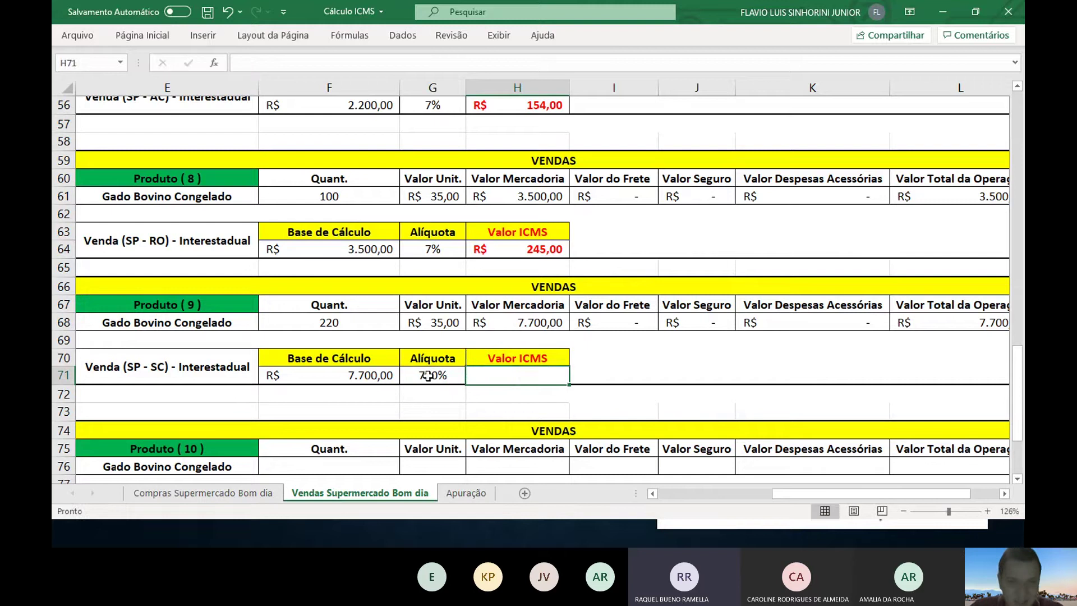
Set the Produto (9) Alíquota to 12% and calculate its Valor ICMS in H71 as =F71*G71
{"action": "left_click", "coordinate": [428, 375]}
{"action": "type", "text": "7%"}
{"action": "key", "text": "Tab"}
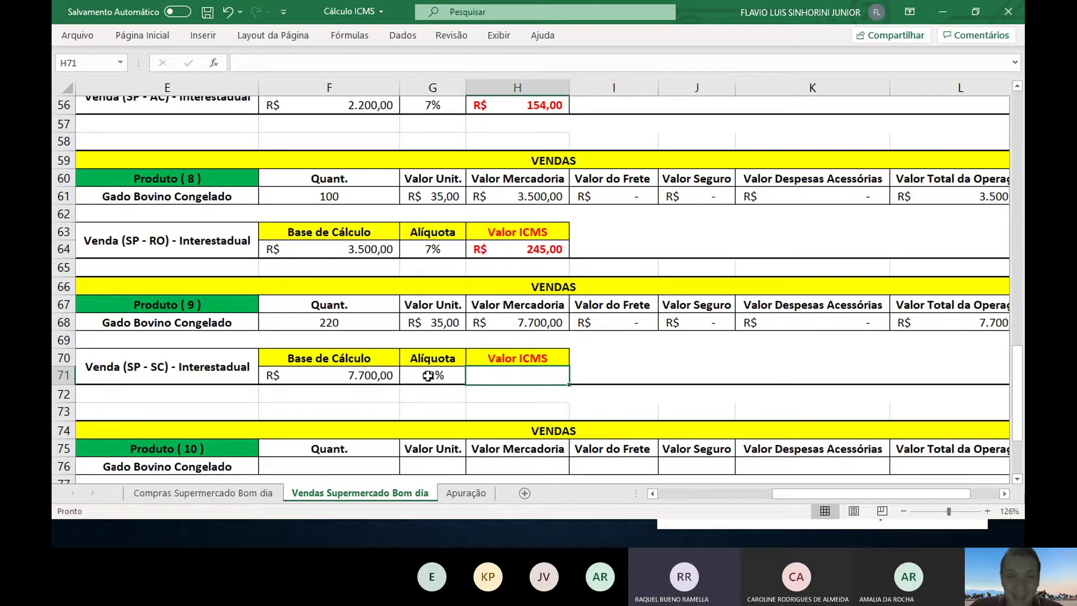
{"action": "type", "text": "="}
{"action": "key", "text": "Left"}
{"action": "key", "text": "Left"}
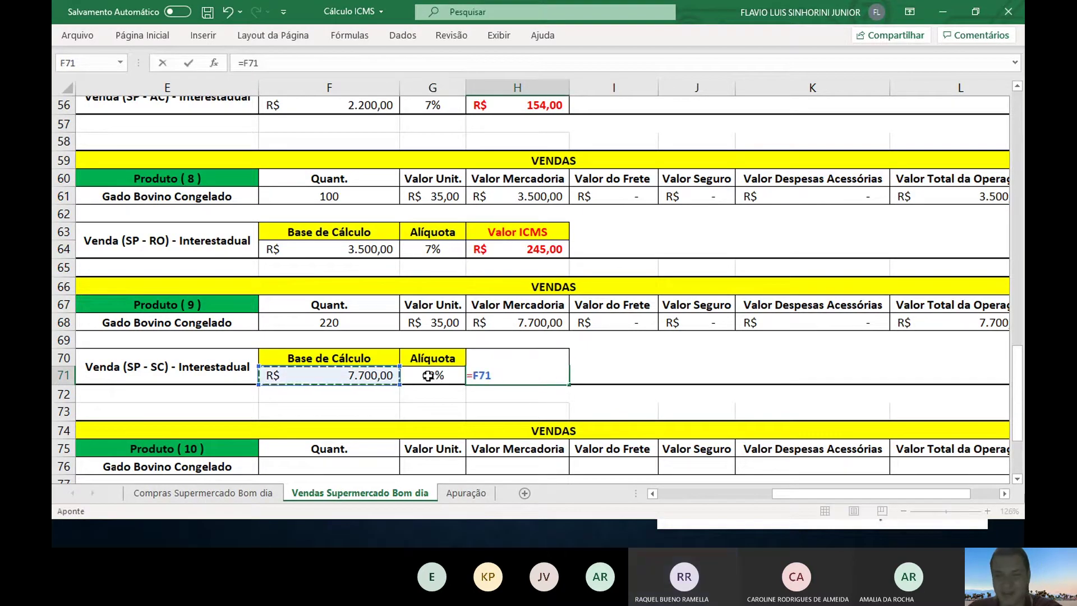
{"action": "type", "text": "*"}
{"action": "left_click", "coordinate": [428, 375]}
{"action": "key", "text": "Return"}
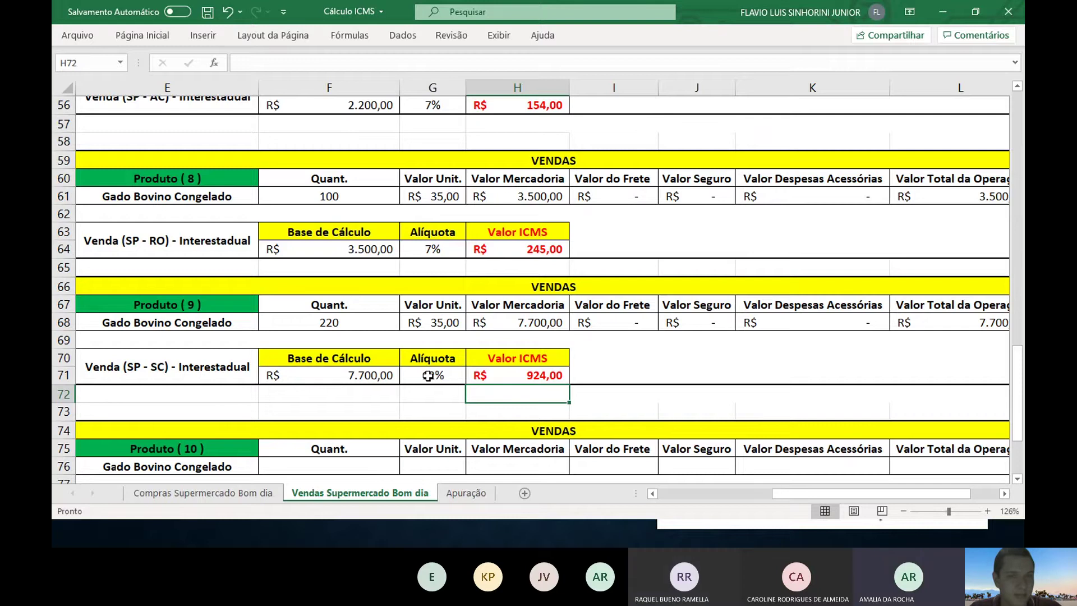
Review the Produto (9) sale row across merchandise value, freight, insurance, accessory expenses and total operation value
{"action": "scroll", "coordinate": [428, 375], "scroll_direction": "down", "scroll_amount": 1}
{"action": "scroll", "coordinate": [428, 375], "scroll_direction": "down", "scroll_amount": 1}
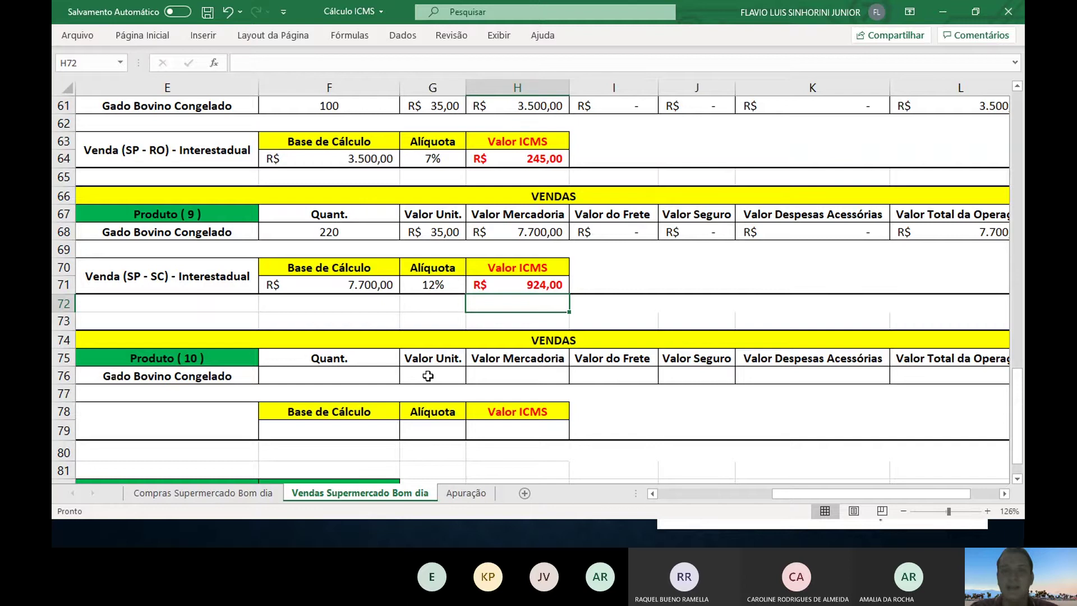
{"action": "left_click", "coordinate": [523, 237]}
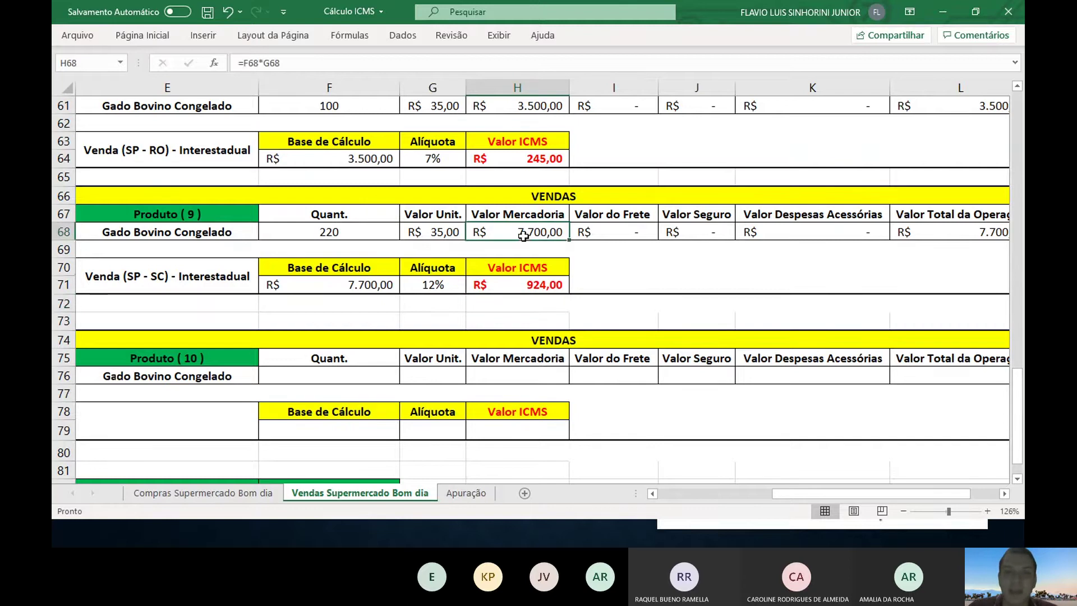
{"action": "key", "text": "Right"}
{"action": "key", "text": "Right"}
{"action": "key", "text": "Right"}
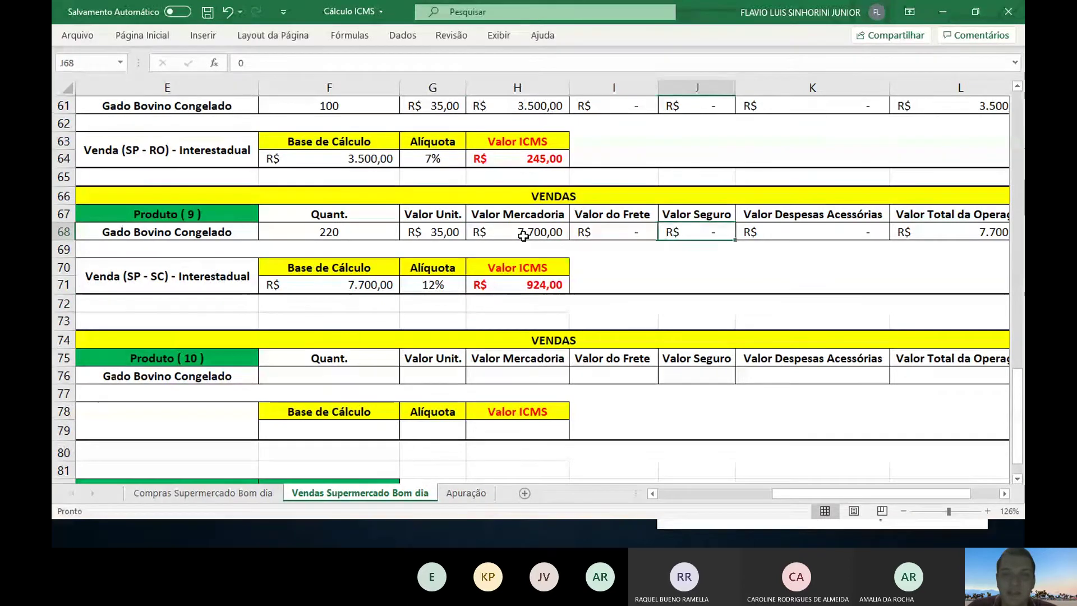
{"action": "type", "text": "1"}
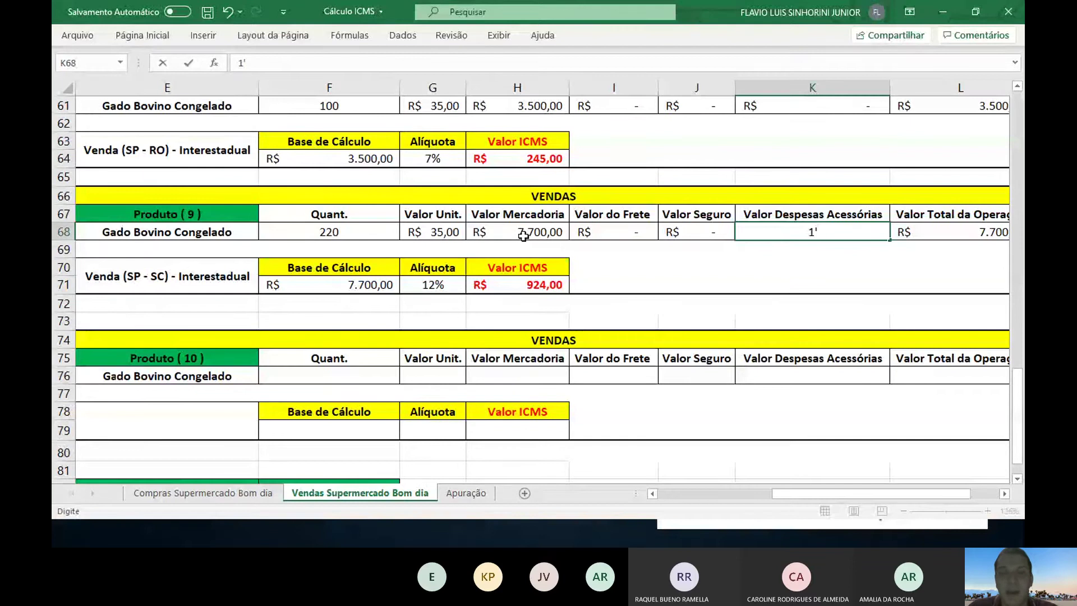
{"action": "key", "text": "Escape"}
{"action": "key", "text": "Right"}
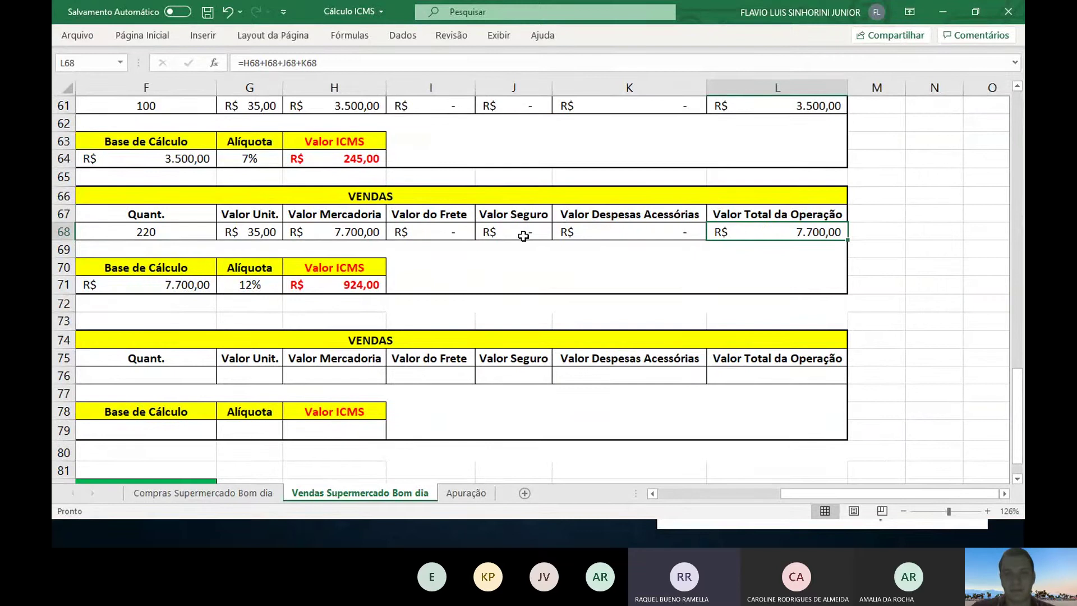
{"action": "key", "text": "Left"}
{"action": "key", "text": "Left"}
{"action": "key", "text": "Left"}
{"action": "key", "text": "Left"}
{"action": "key", "text": "Left"}
{"action": "key", "text": "Left"}
{"action": "key", "text": "Left"}
{"action": "key", "text": "Left"}
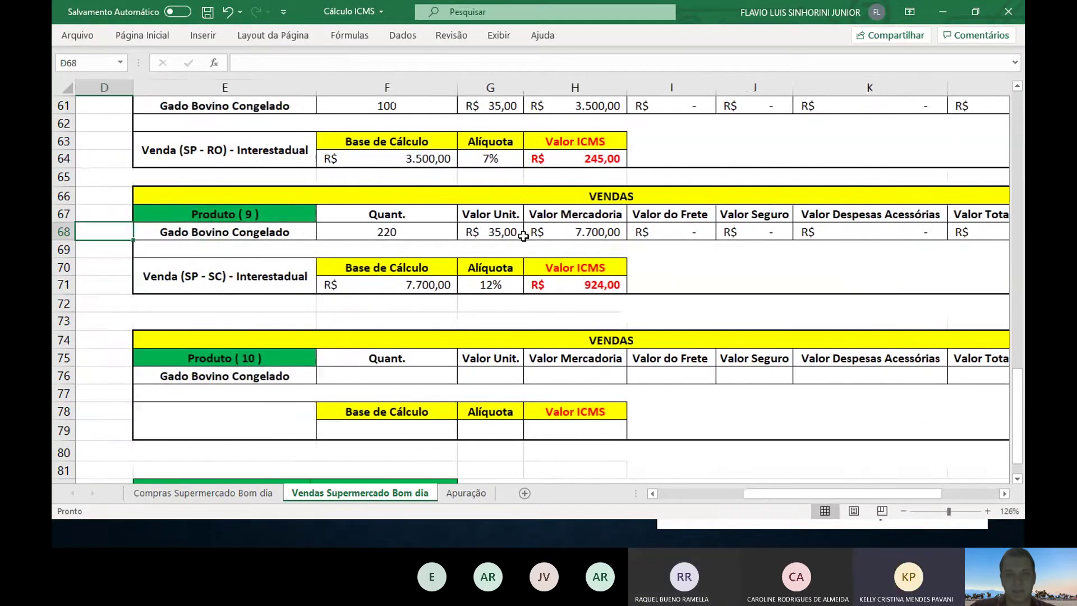
{"action": "key", "text": "Right"}
{"action": "key", "text": "Right"}
{"action": "key", "text": "Right"}
{"action": "key", "text": "Right"}
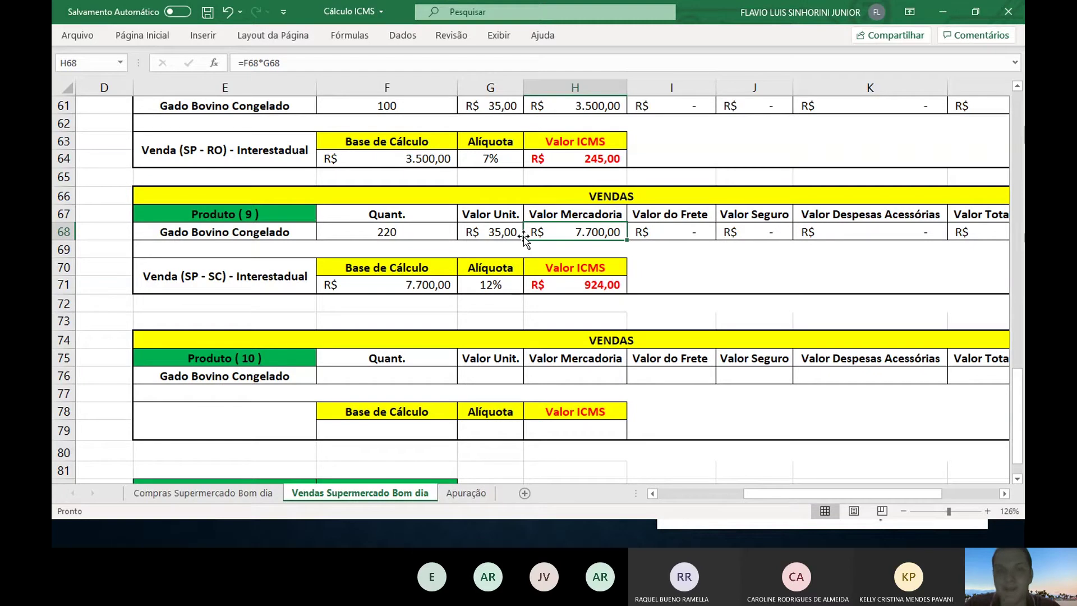
{"action": "key", "text": "Right"}
{"action": "key", "text": "Right"}
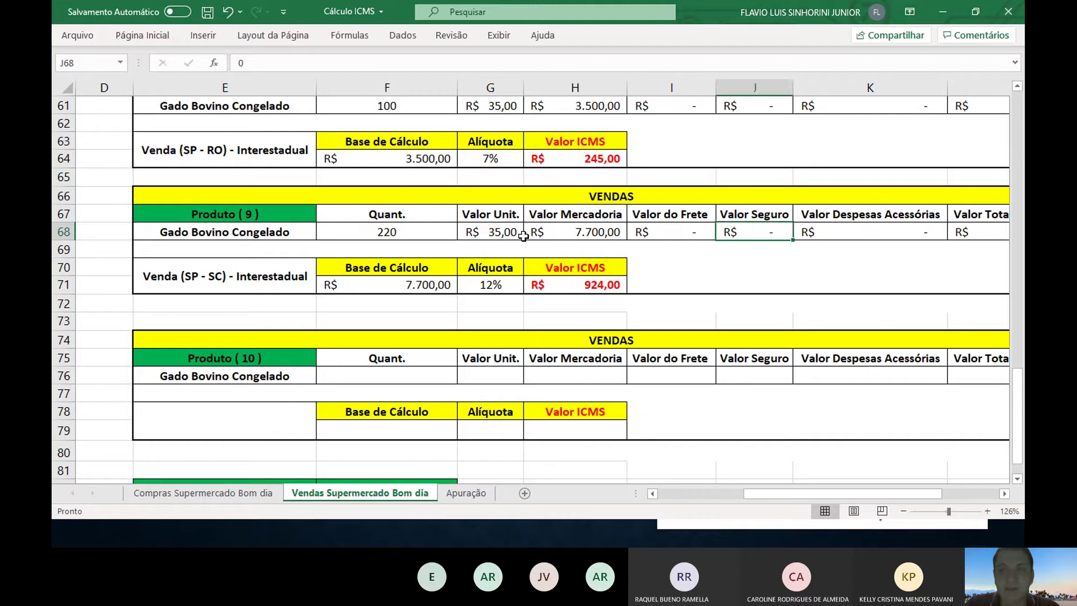
{"action": "key", "text": "Right"}
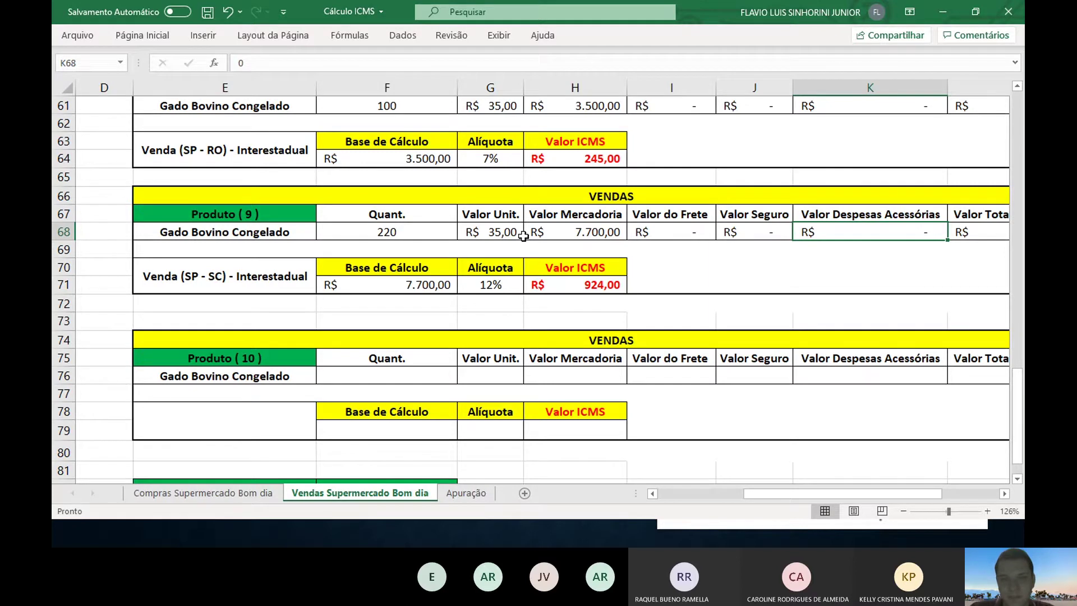
{"action": "left_click", "coordinate": [519, 358]}
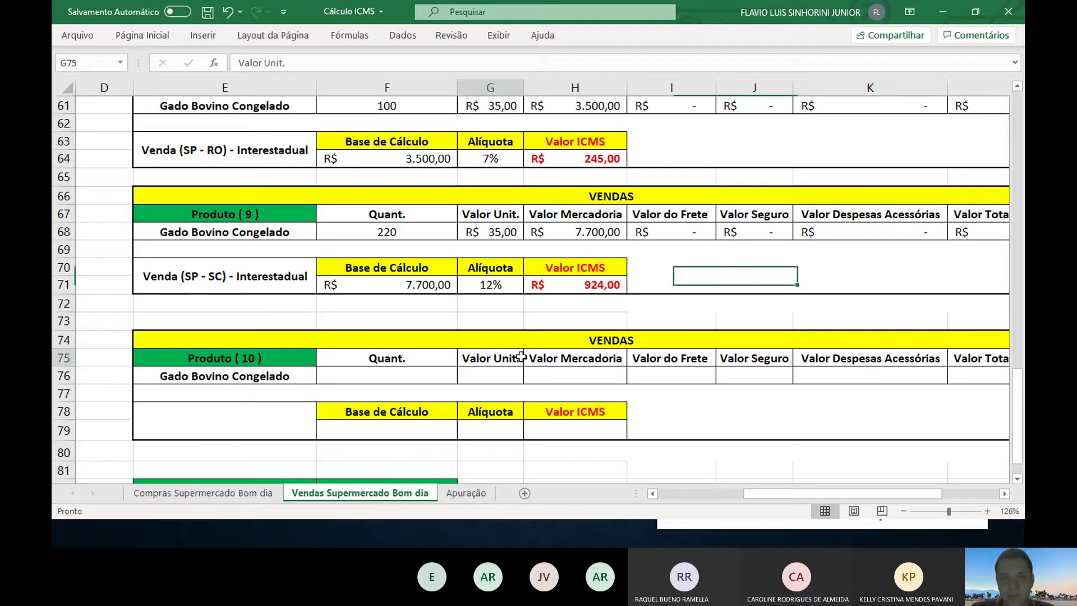
Switch to the Word exercise statement and add a period after Campinas at the end of sale item 10
{"action": "scroll", "coordinate": [521, 358], "scroll_direction": "right", "scroll_amount": 1}
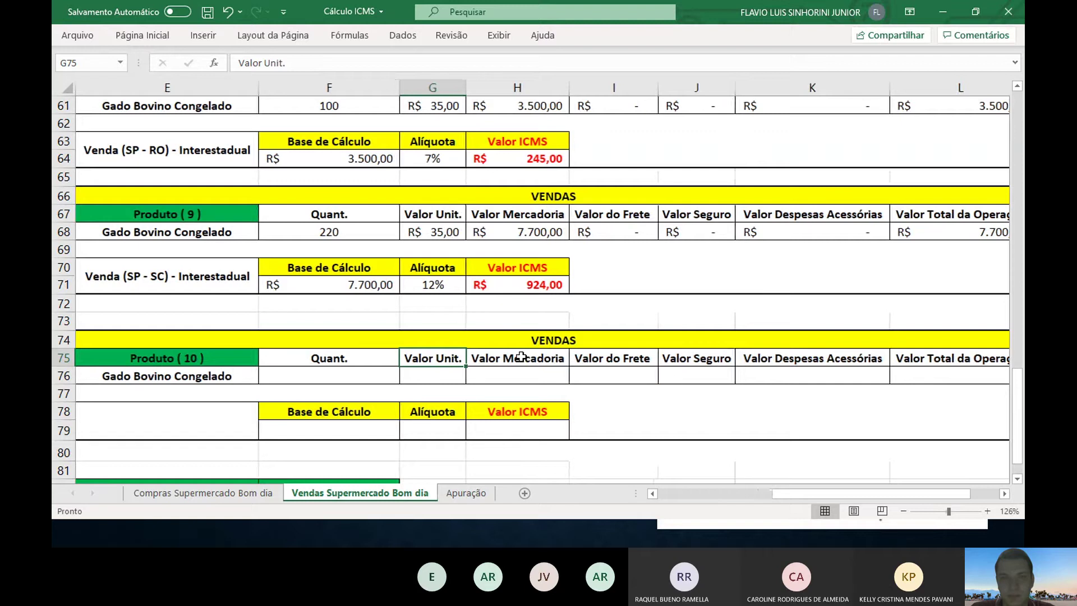
{"action": "scroll", "coordinate": [521, 357], "scroll_direction": "left", "scroll_amount": 1}
{"action": "left_click", "coordinate": [381, 376]}
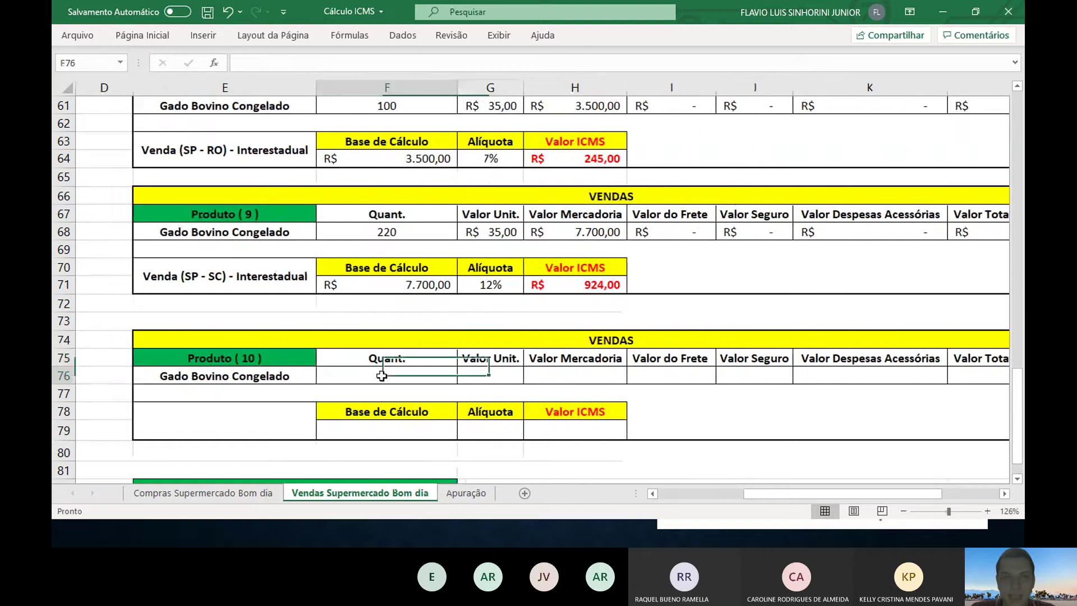
{"action": "scroll", "coordinate": [381, 376], "scroll_direction": "down", "scroll_amount": 1}
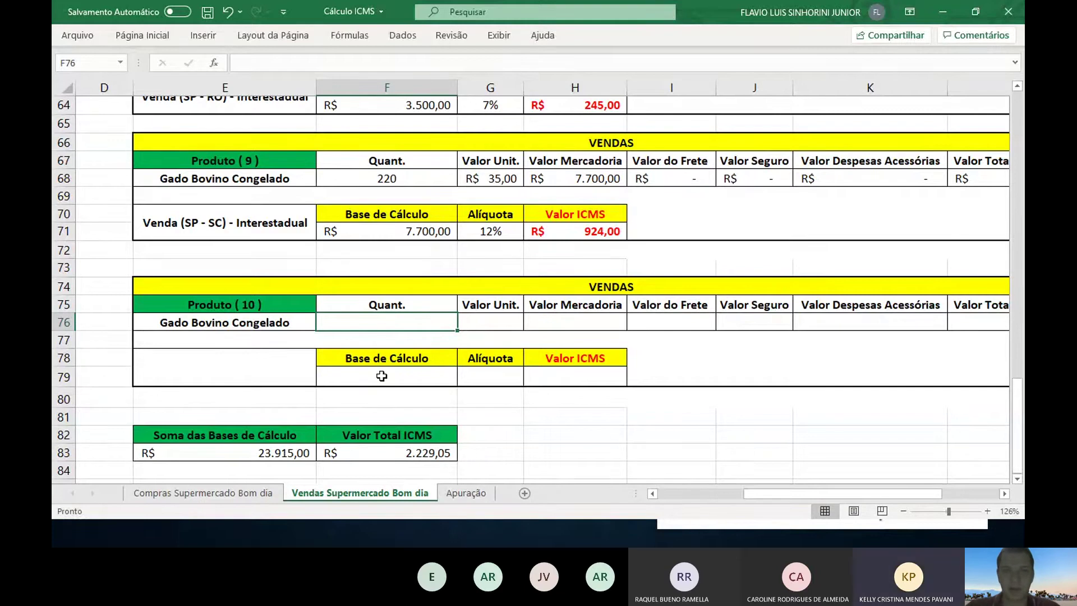
{"action": "key", "text": "alt+Tab"}
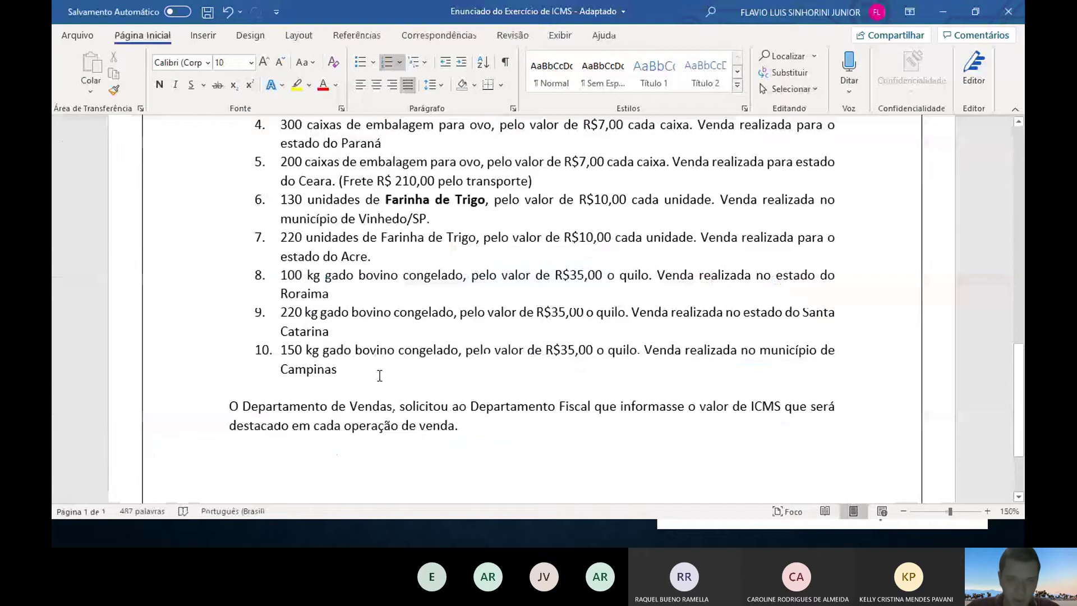
{"action": "left_click", "coordinate": [375, 376]}
{"action": "type", "text": "."}
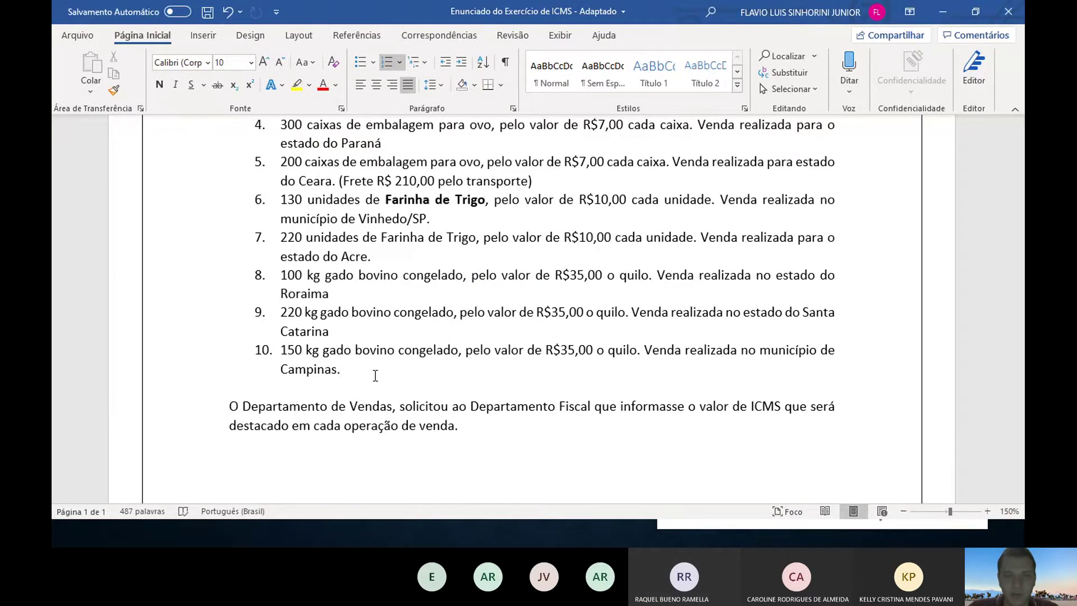
Switch back to the Excel sales worksheet and enter quantity 150 and unit value 35 for Produto (10) in row 76
{"action": "key", "text": "alt+Tab"}
{"action": "type", "text": "15"}
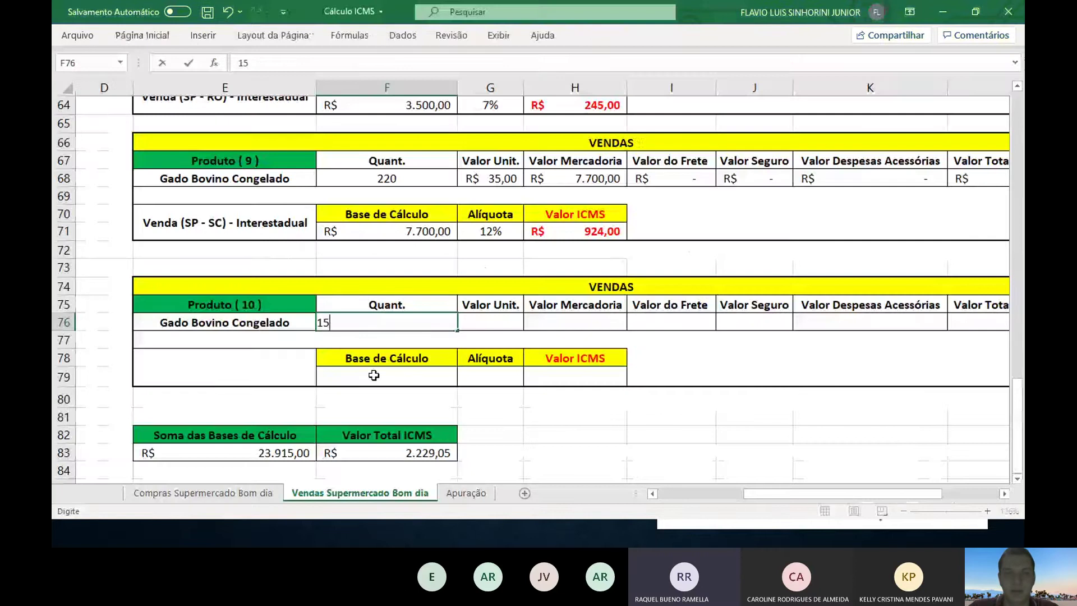
{"action": "type", "text": "0"}
{"action": "key", "text": "Return"}
{"action": "key", "text": "Up"}
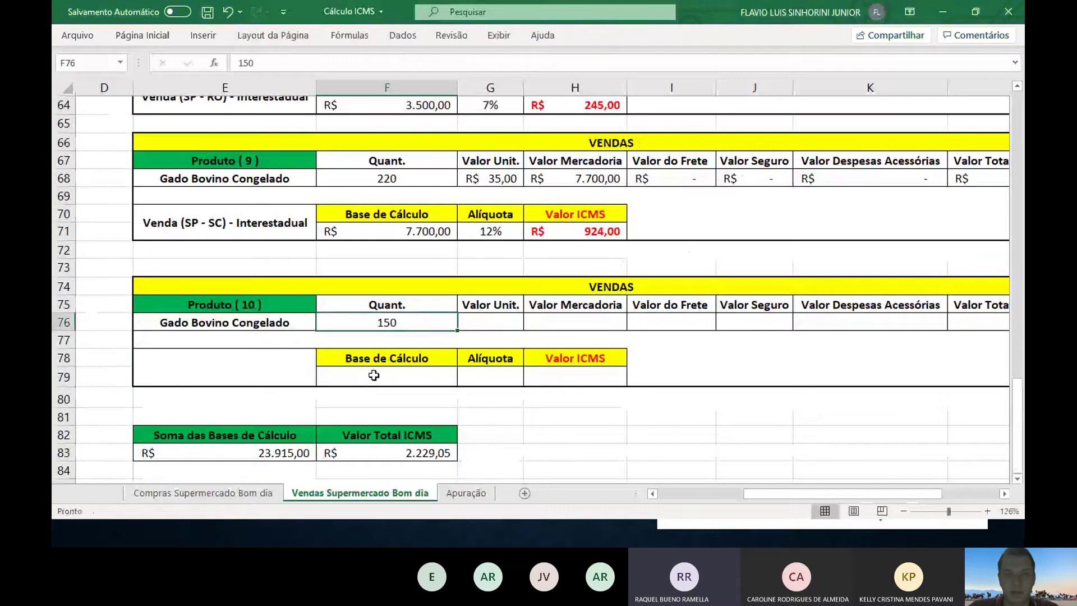
{"action": "key", "text": "Right"}
{"action": "type", "text": "="}
{"action": "key", "text": "Left"}
{"action": "key", "text": "Escape"}
{"action": "type", "text": "35"}
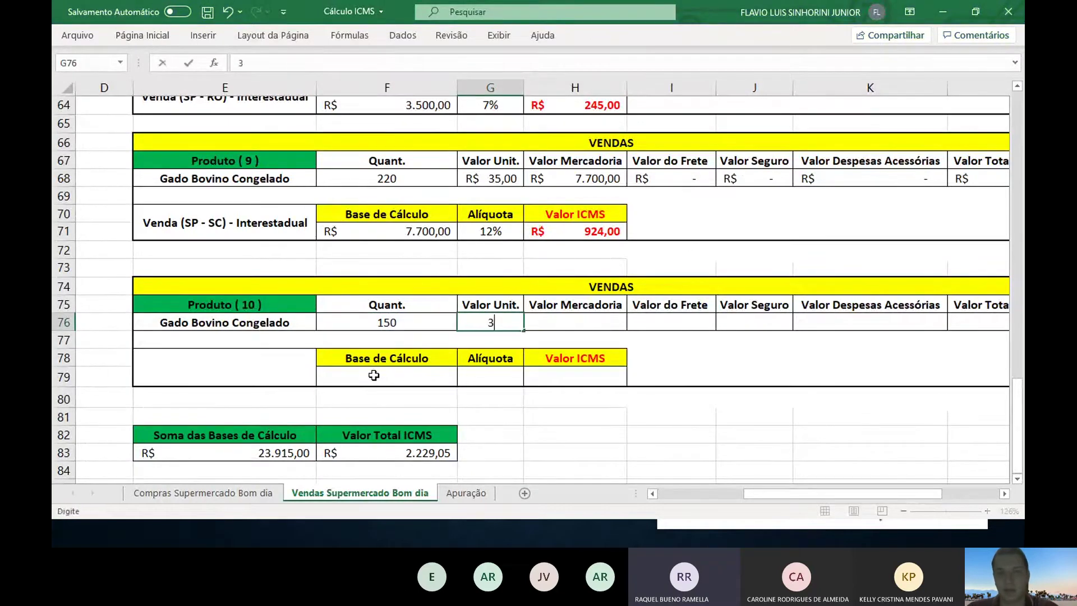
{"action": "key", "text": "Return"}
{"action": "key", "text": "Up"}
Calculate the Produto (10) Valor Mercadoria in H76 as =F76*G76
{"action": "key", "text": "Right"}
{"action": "type", "text": "="}
{"action": "key", "text": "Left"}
{"action": "key", "text": "Left"}
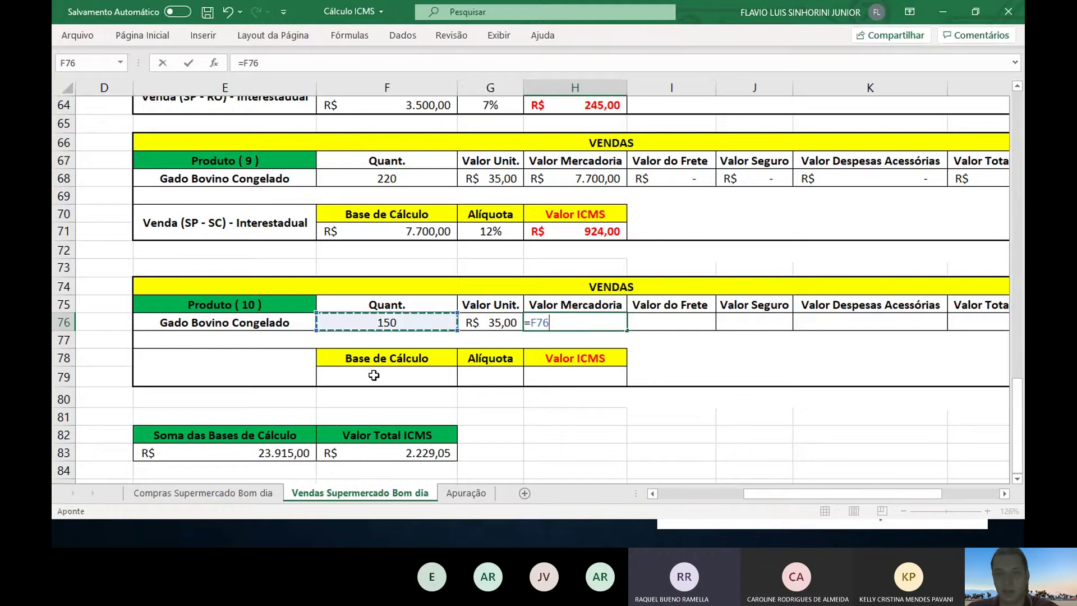
{"action": "type", "text": "*"}
{"action": "key", "text": "Left"}
{"action": "key", "text": "Return"}
{"action": "key", "text": "Up"}
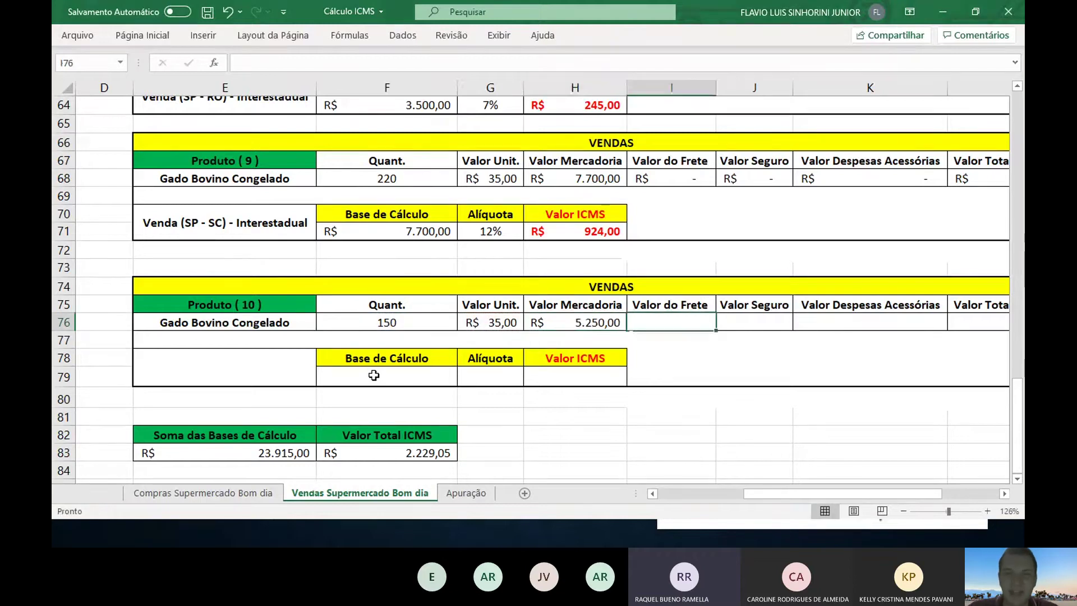
Check sale item 10 in the Word statement and enter 0 for the Produto (10) freight, insurance and accessory expenses in Excel
{"action": "key", "text": "alt+Tab"}
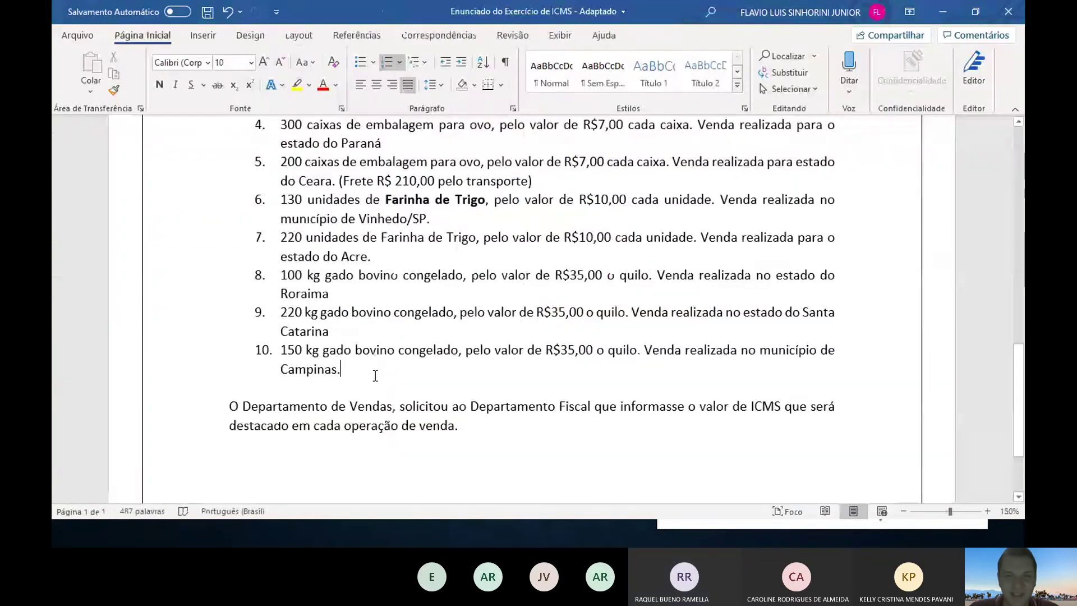
{"action": "key", "text": "alt+Tab"}
{"action": "key", "text": "Right"}
{"action": "type", "text": "0"}
{"action": "key", "text": "Tab"}
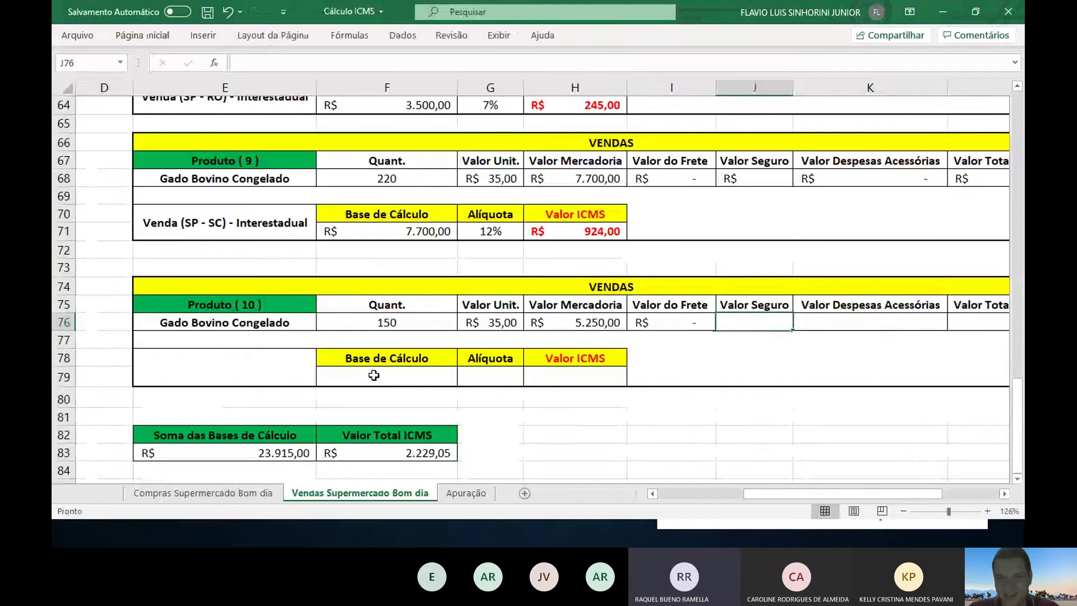
{"action": "type", "text": "0"}
{"action": "key", "text": "Tab"}
{"action": "type", "text": "0"}
{"action": "key", "text": "Return"}
{"action": "key", "text": "Up"}
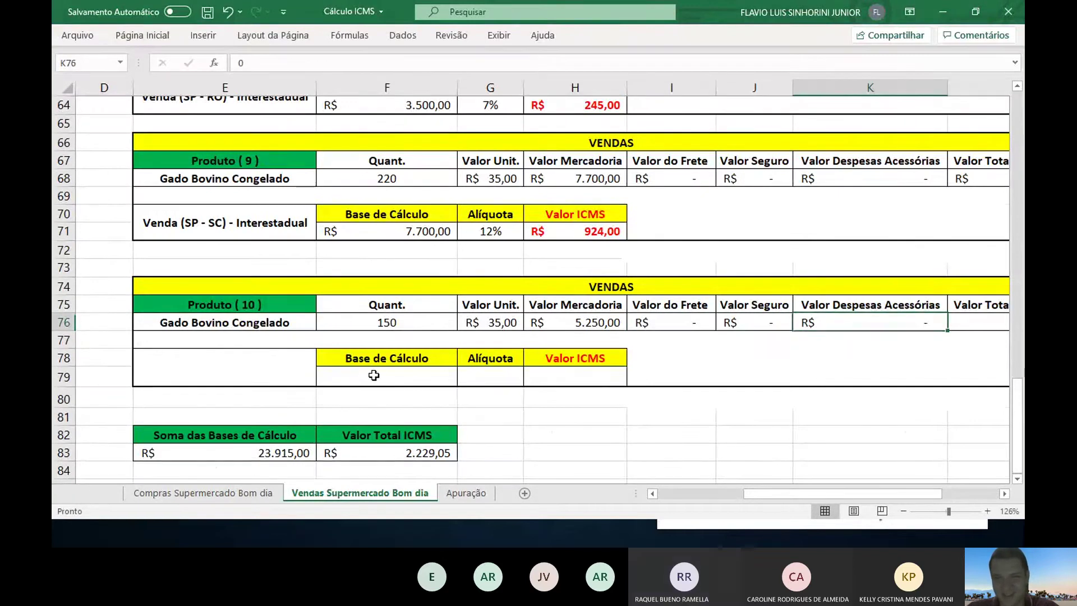
Calculate the Produto (10) Valor Total da Operação in L76 as =H76+I76+J76+K76
{"action": "key", "text": "Right"}
{"action": "type", "text": "="}
{"action": "key", "text": "Left"}
{"action": "key", "text": "Left"}
{"action": "key", "text": "Left"}
{"action": "key", "text": "Left"}
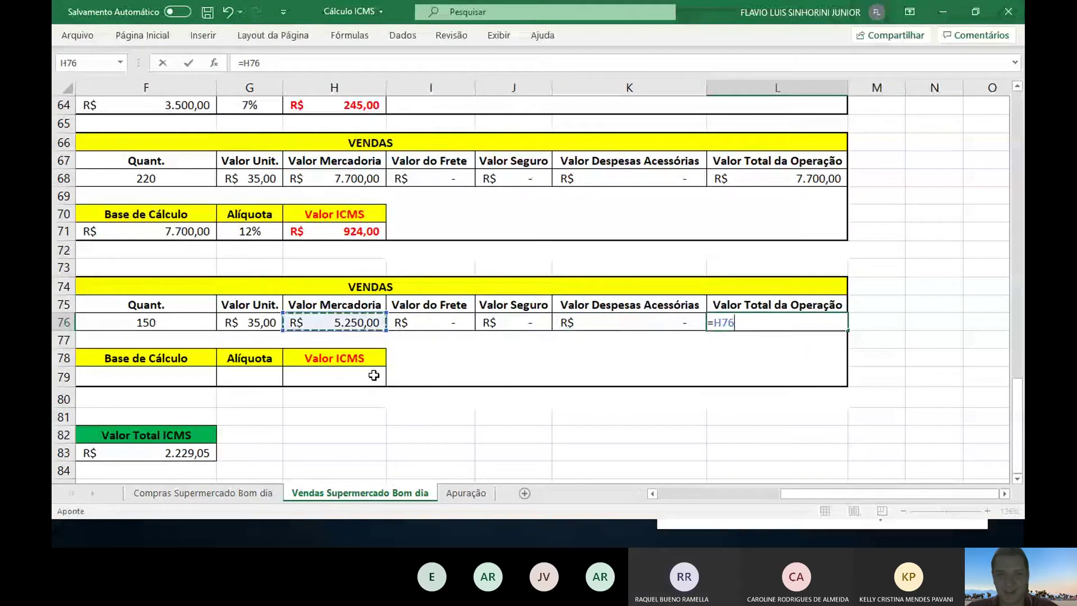
{"action": "type", "text": "+"}
{"action": "key", "text": "Left"}
{"action": "key", "text": "Left"}
{"action": "key", "text": "Left"}
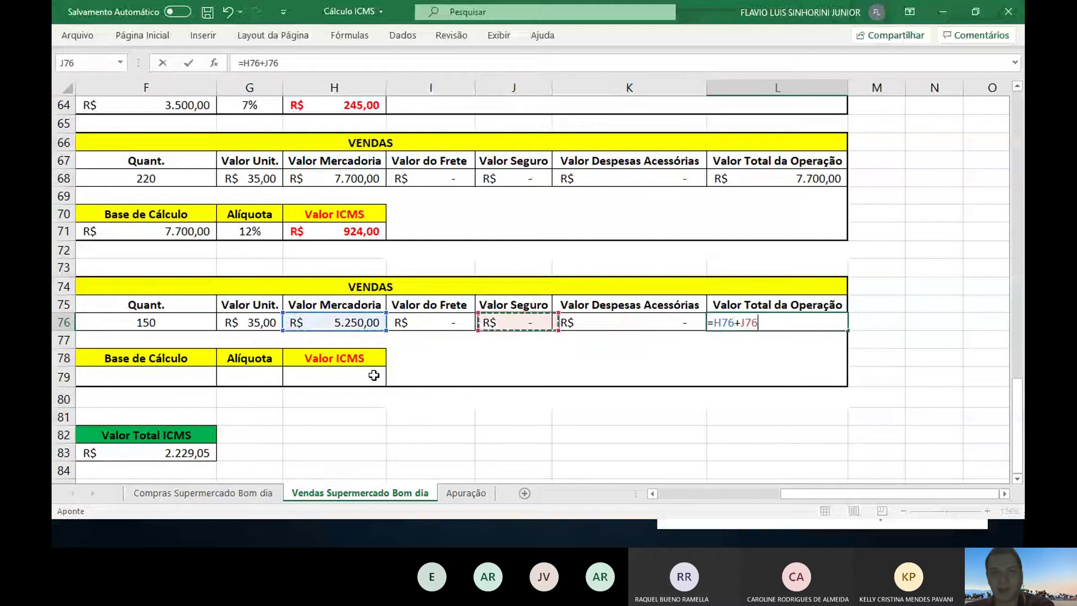
{"action": "type", "text": "+"}
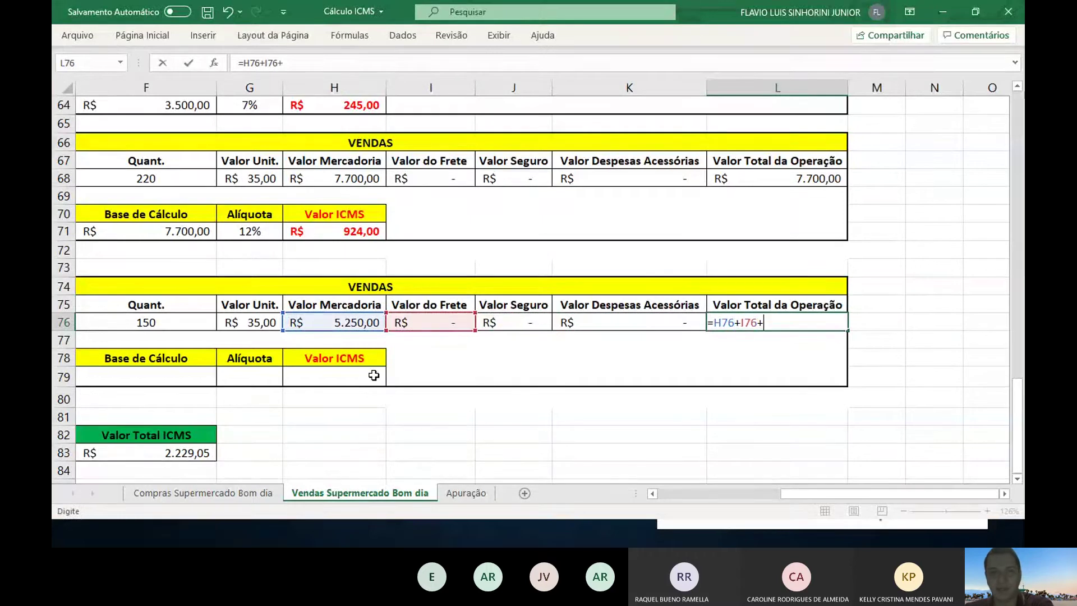
{"action": "key", "text": "Left"}
{"action": "key", "text": "Left"}
{"action": "type", "text": "+"}
{"action": "key", "text": "Left"}
{"action": "key", "text": "Return"}
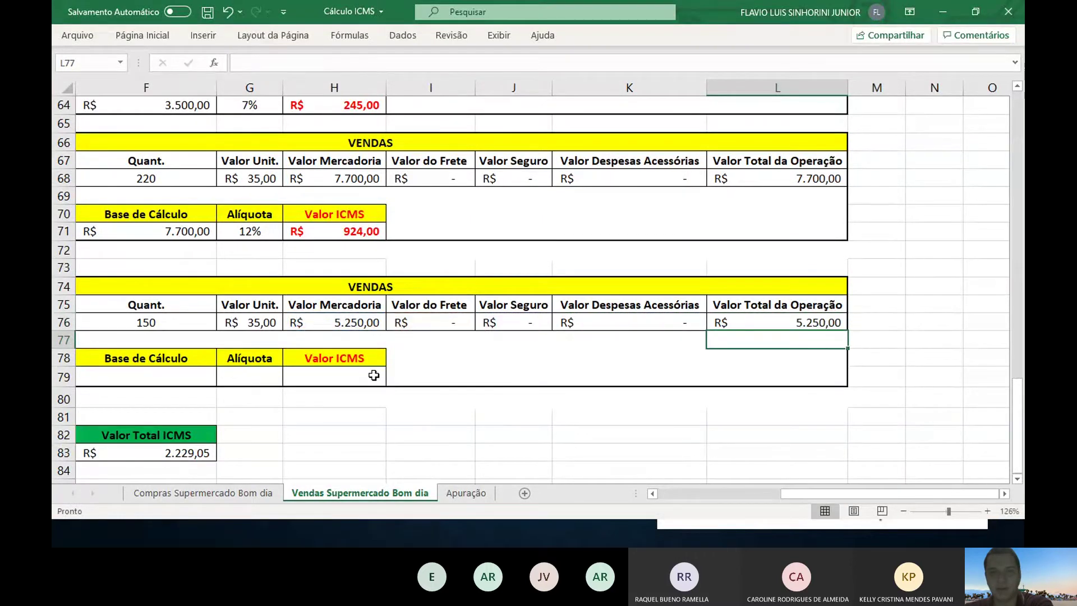
Link the Produto (10) Base de Cálculo in F79 to its Valor Total da Operação in L76
{"action": "left_click", "coordinate": [171, 386]}
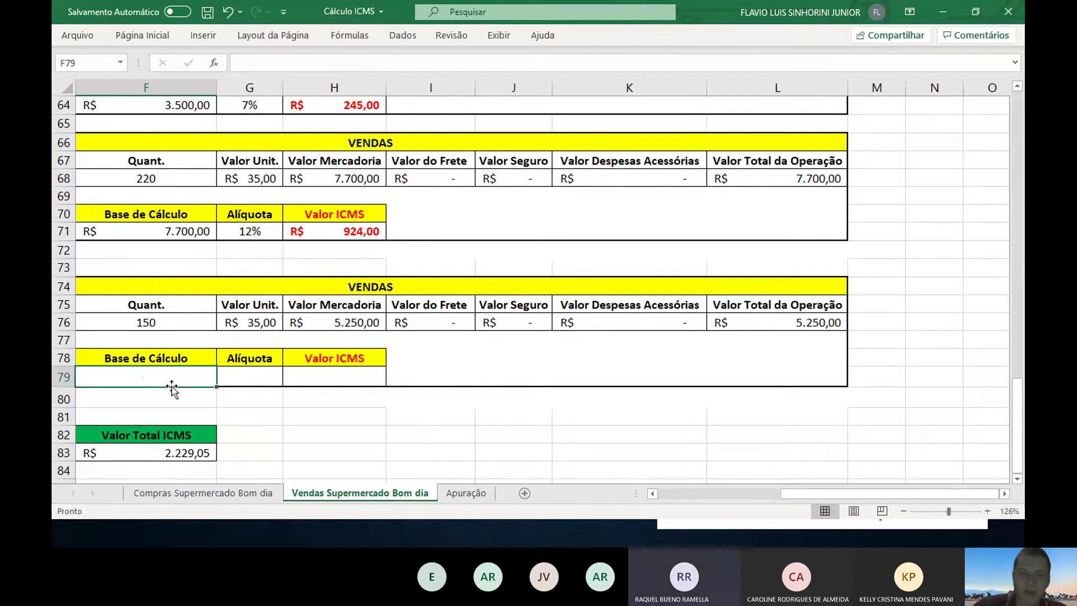
{"action": "type", "text": "="}
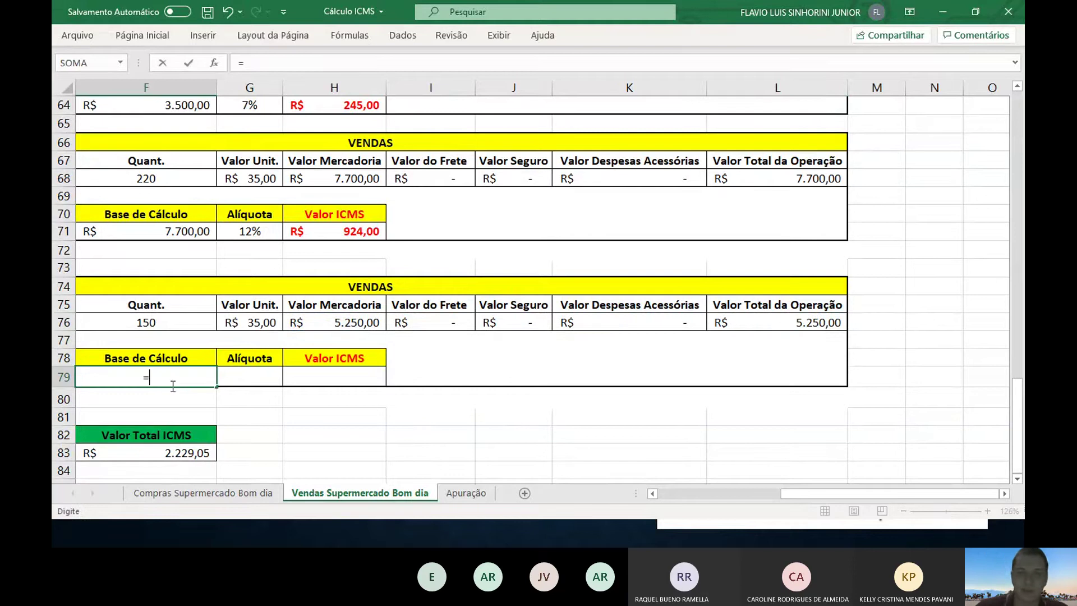
{"action": "left_click", "coordinate": [750, 323]}
{"action": "key", "text": "Return"}
{"action": "scroll", "coordinate": [453, 392], "scroll_direction": "left", "scroll_amount": 1}
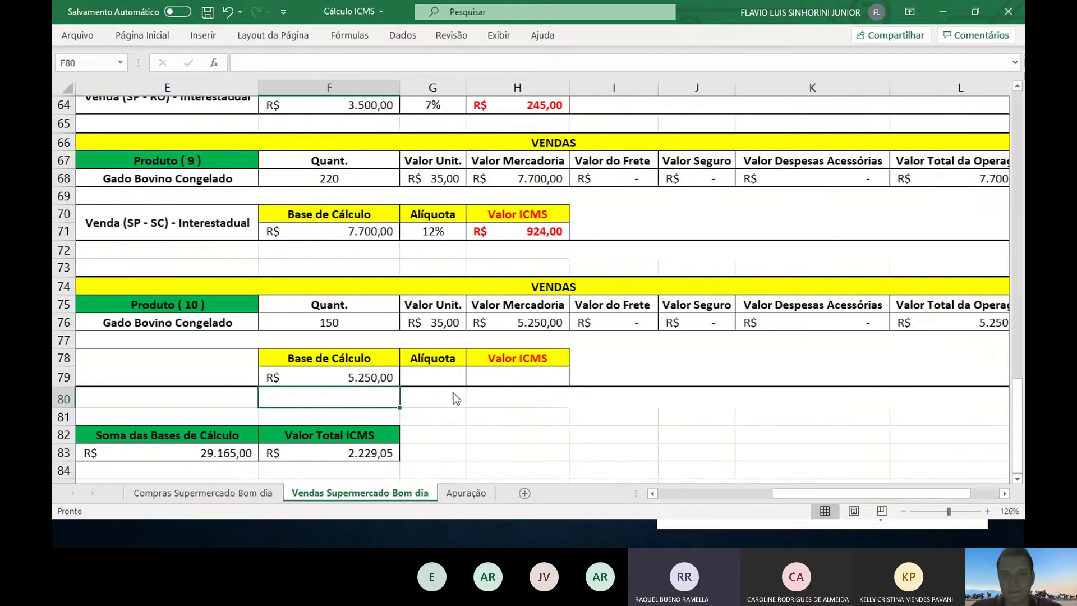
Switch to the Word exercise statement and make "bovino congelado" bold in sale item 10
{"action": "key", "text": "alt+Tab"}
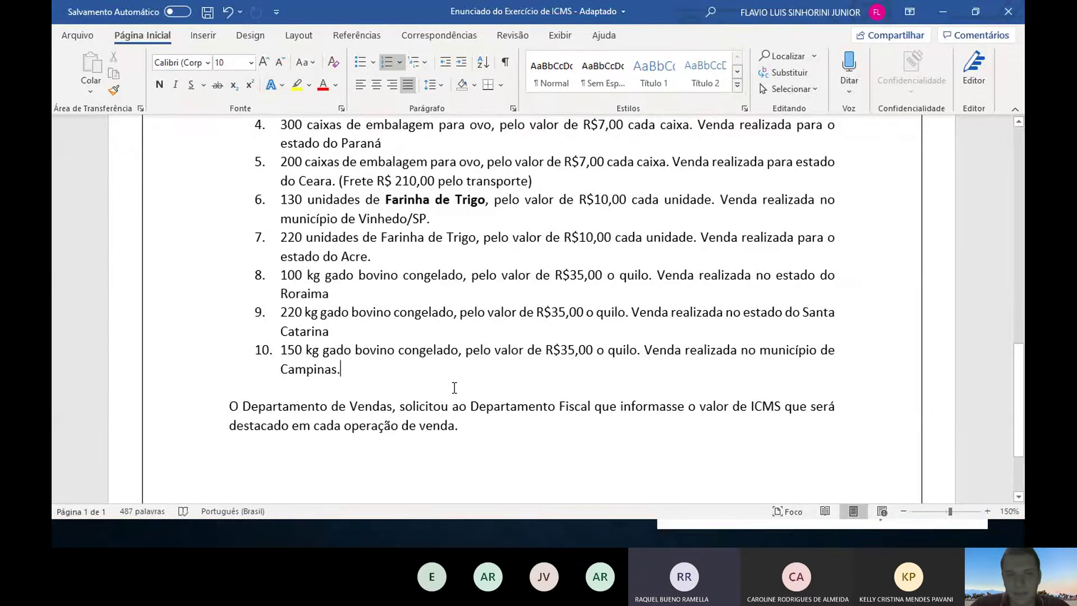
{"action": "left_click", "coordinate": [459, 350]}
{"action": "key", "text": "shift+Left"}
{"action": "key", "text": "shift+Left"}
{"action": "key", "text": "shift+Left"}
{"action": "key", "text": "shift+Left"}
{"action": "key", "text": "shift+Left"}
{"action": "key", "text": "shift+Left"}
{"action": "key", "text": "shift+Left"}
{"action": "key", "text": "shift+Left"}
{"action": "key", "text": "shift+Left"}
{"action": "key", "text": "shift+Left"}
{"action": "key", "text": "shift+Left"}
{"action": "key", "text": "shift+Left"}
{"action": "key", "text": "shift+Left"}
{"action": "key", "text": "shift+Left"}
{"action": "key", "text": "shift+Left"}
{"action": "key", "text": "shift+Left"}
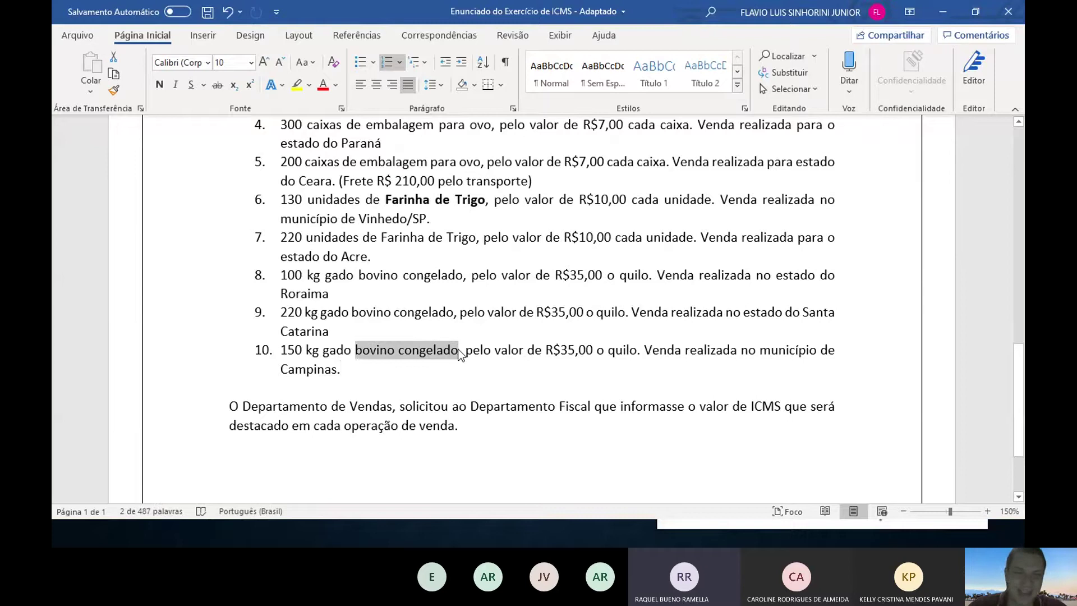
{"action": "key", "text": "ctrl+n"}
Make "bovino congelado" bold in sale item 9 of the exercise statement
{"action": "key", "text": "Up"}
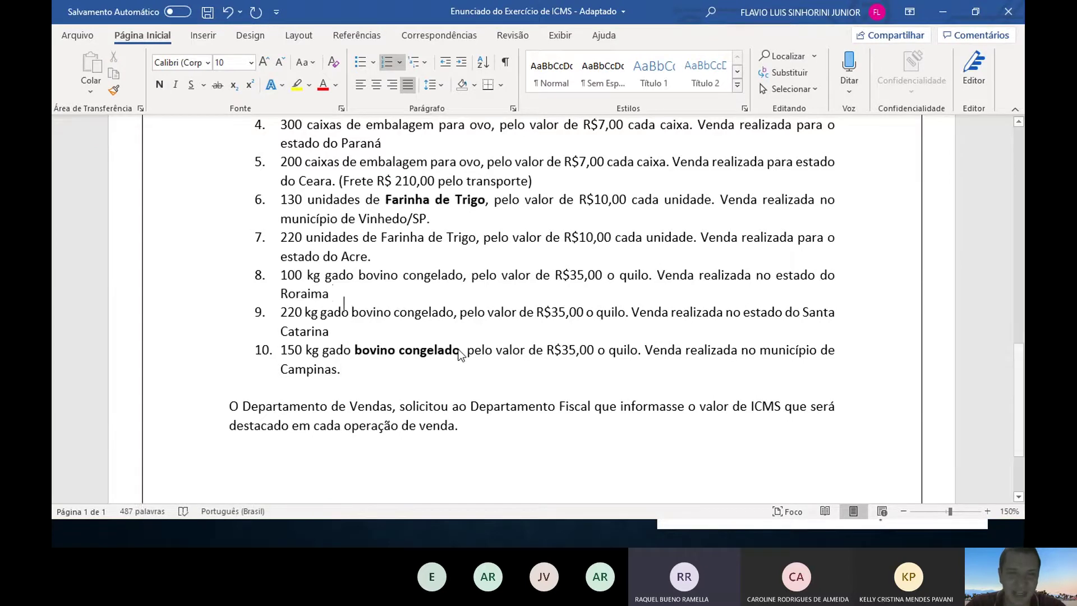
{"action": "key", "text": "shift+Right"}
{"action": "key", "text": "shift+Right"}
{"action": "key", "text": "shift+Right"}
{"action": "key", "text": "shift+Right"}
{"action": "key", "text": "shift+Right"}
{"action": "key", "text": "shift+Right"}
{"action": "key", "text": "shift+Right"}
{"action": "key", "text": "shift+Right"}
{"action": "key", "text": "shift+Right"}
{"action": "key", "text": "shift+Right"}
{"action": "key", "text": "shift+Right"}
{"action": "key", "text": "shift+Right"}
{"action": "key", "text": "shift+Right"}
{"action": "key", "text": "shift+Right"}
{"action": "key", "text": "shift+Right"}
{"action": "key", "text": "shift+Right"}
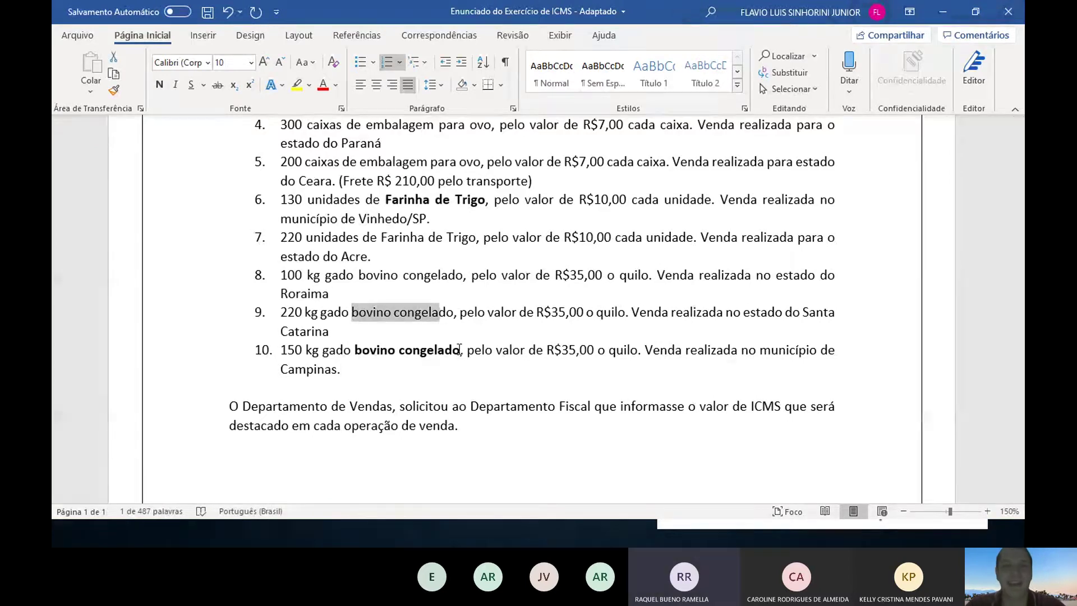
{"action": "key", "text": "ctrl+n"}
{"action": "key", "text": "Up"}
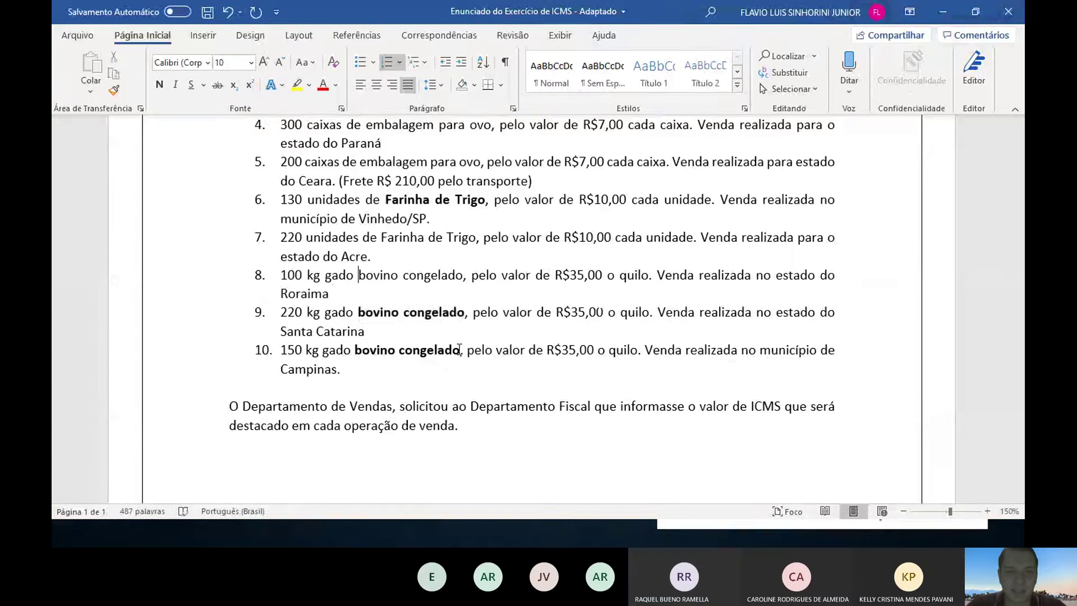
{"action": "key", "text": "Right"}
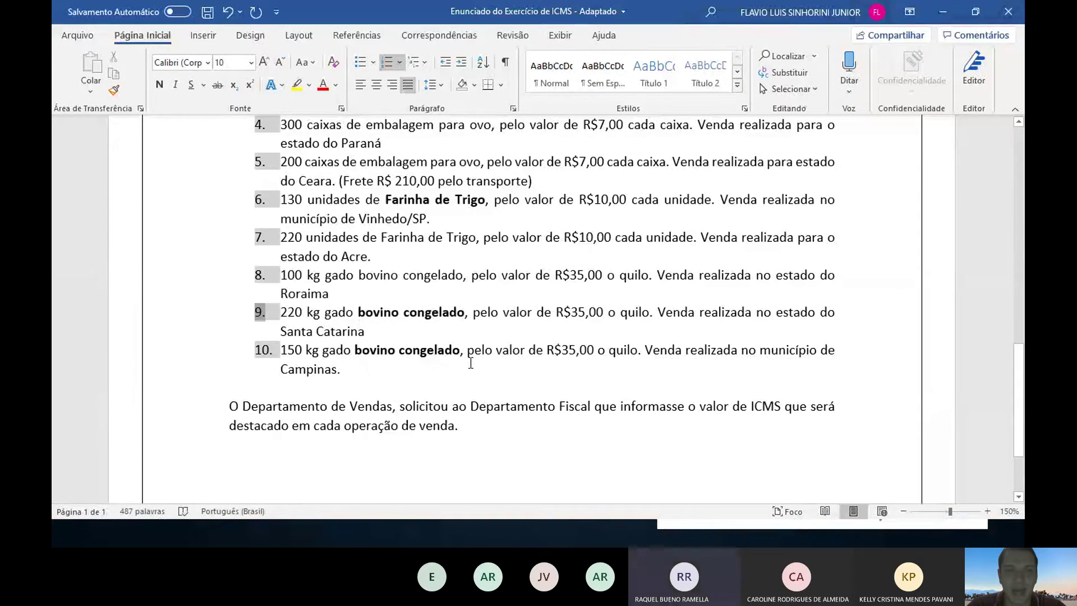
{"action": "key", "text": "Left"}
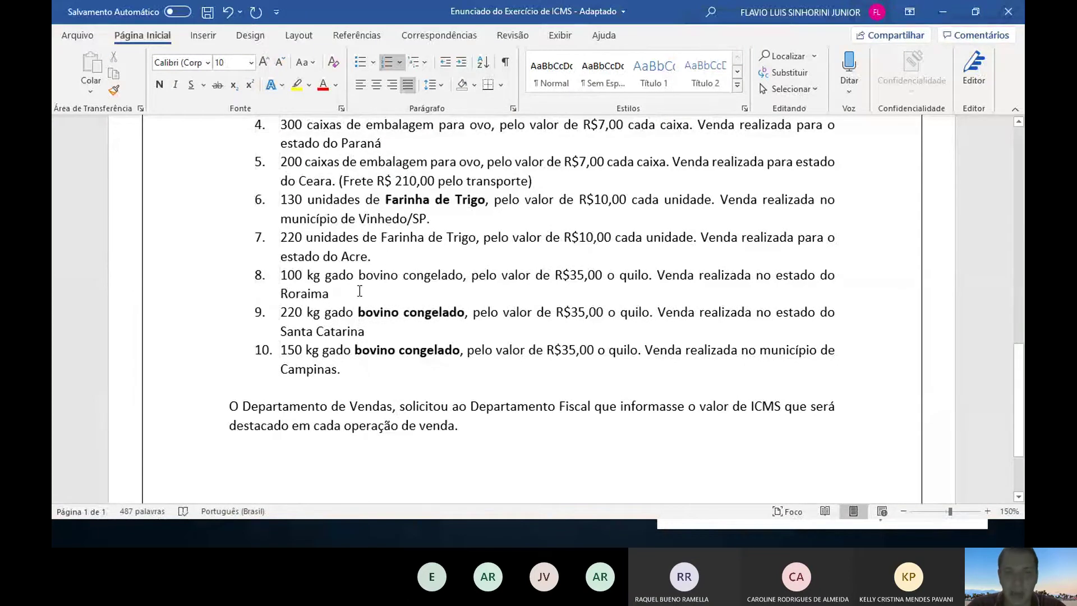
{"action": "left_click", "coordinate": [362, 366]}
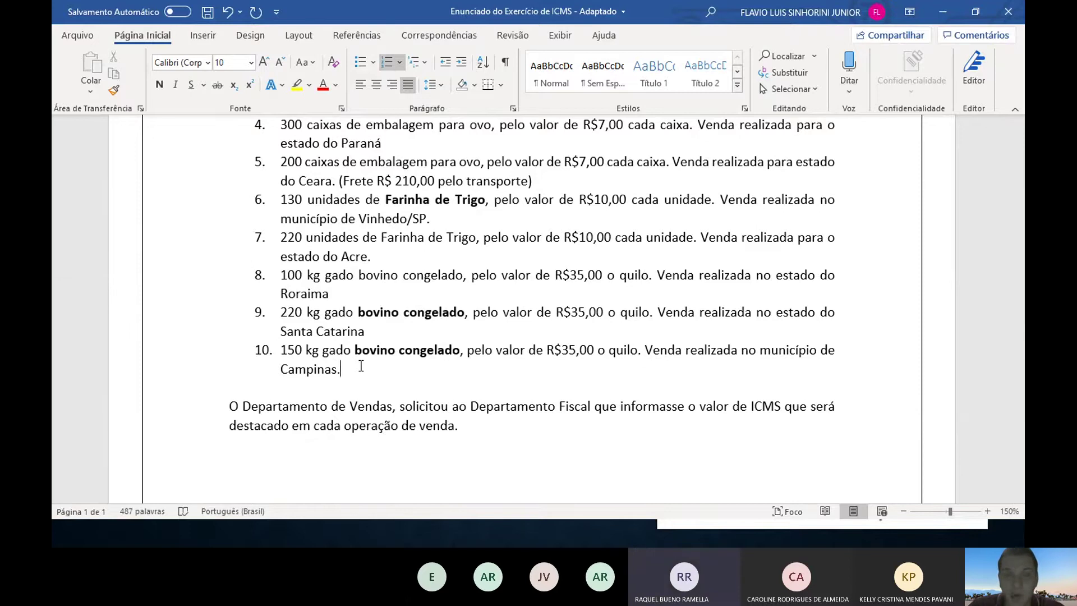
Switch to the RICMS Artigo 52 a 56 C page in Chrome and examine the internal and interstate ICMS rates in Artigo 52
{"action": "key", "text": "alt+Tab"}
{"action": "key", "text": "alt+Tab"}
{"action": "key", "text": "alt+Tab"}
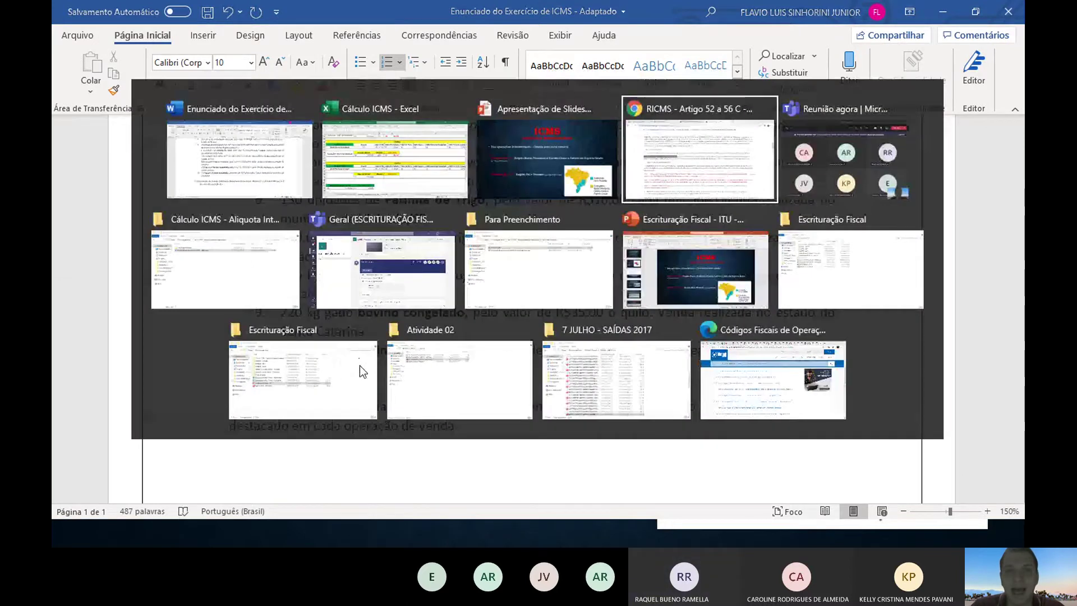
{"action": "scroll", "coordinate": [502, 357], "scroll_direction": "up", "scroll_amount": 15}
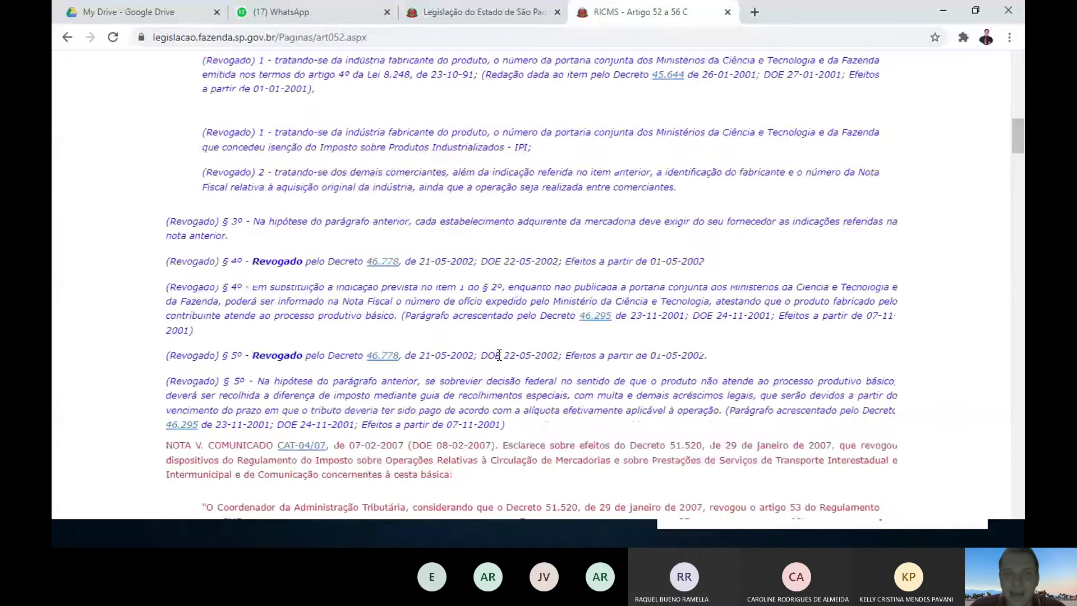
{"action": "scroll", "coordinate": [499, 355], "scroll_direction": "up", "scroll_amount": 3}
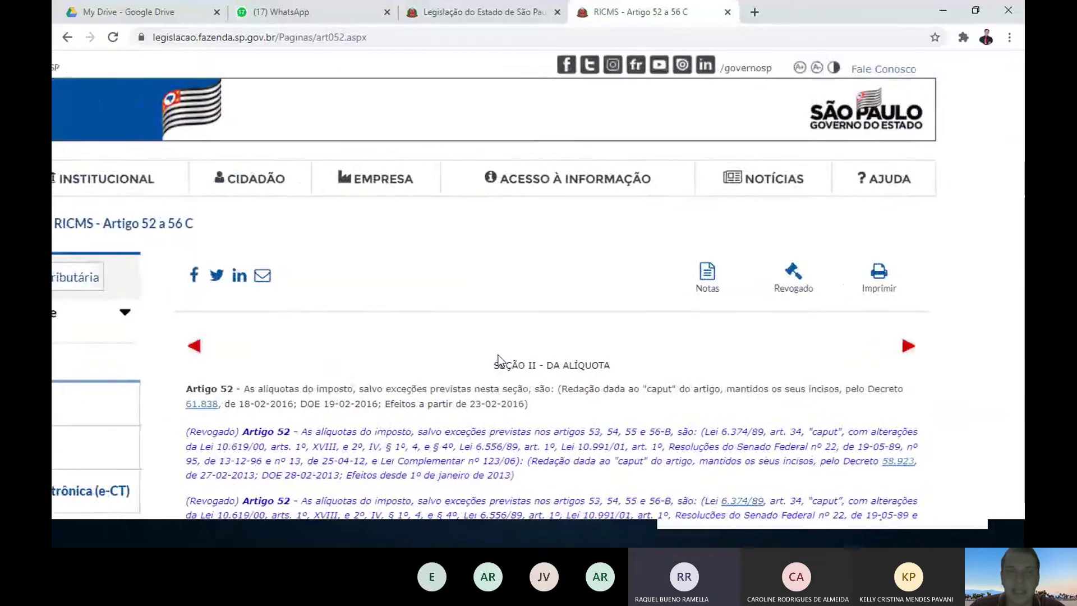
{"action": "scroll", "coordinate": [501, 358], "scroll_direction": "left", "scroll_amount": 5}
{"action": "scroll", "coordinate": [501, 360], "scroll_direction": "right", "scroll_amount": 3}
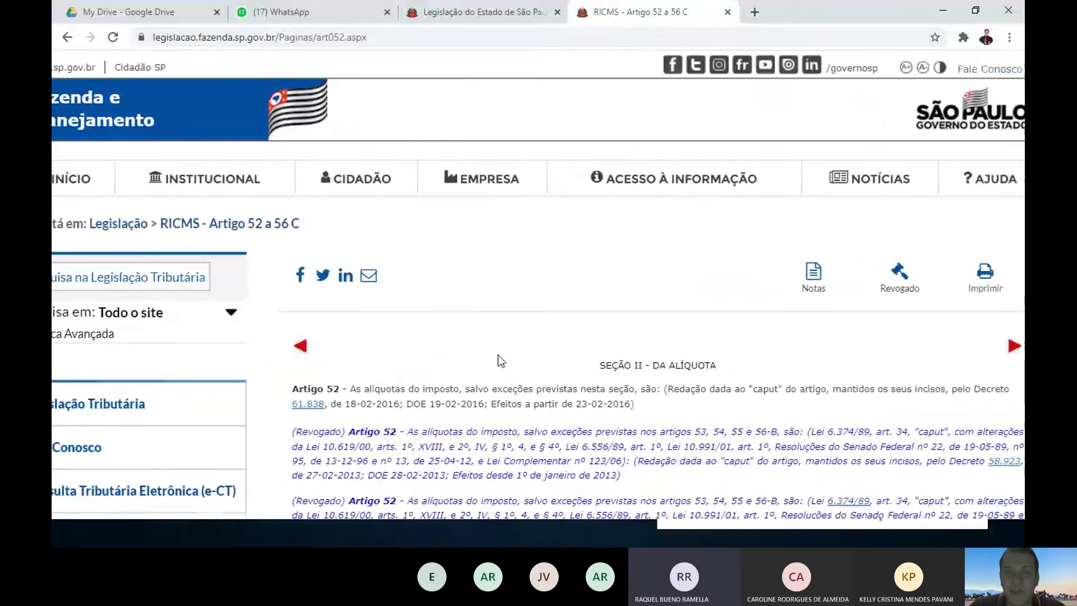
{"action": "scroll", "coordinate": [501, 360], "scroll_direction": "down", "scroll_amount": 4}
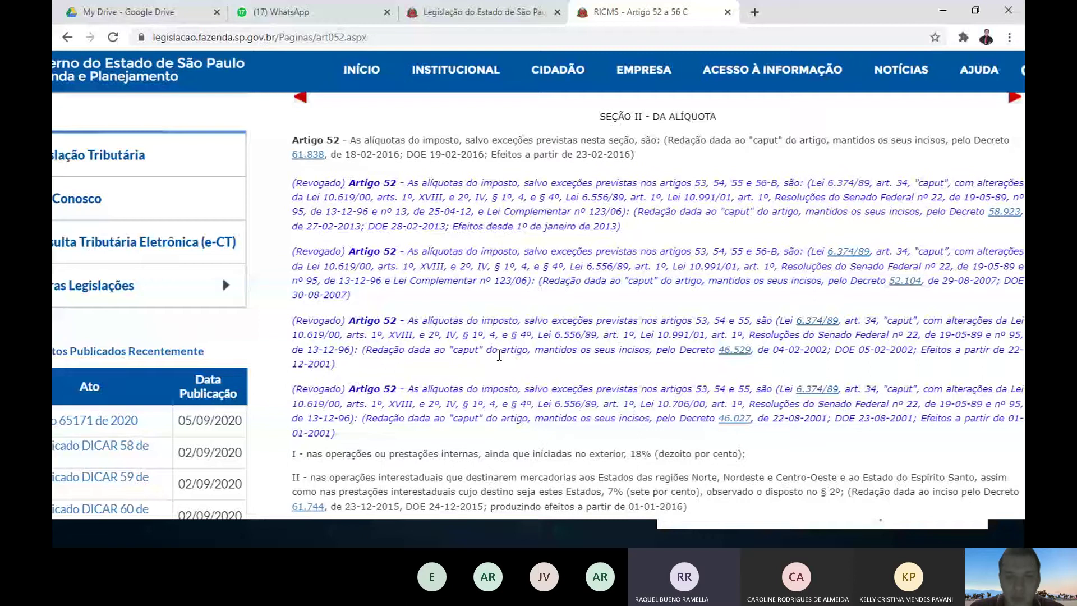
{"action": "scroll", "coordinate": [499, 354], "scroll_direction": "down", "scroll_amount": 3}
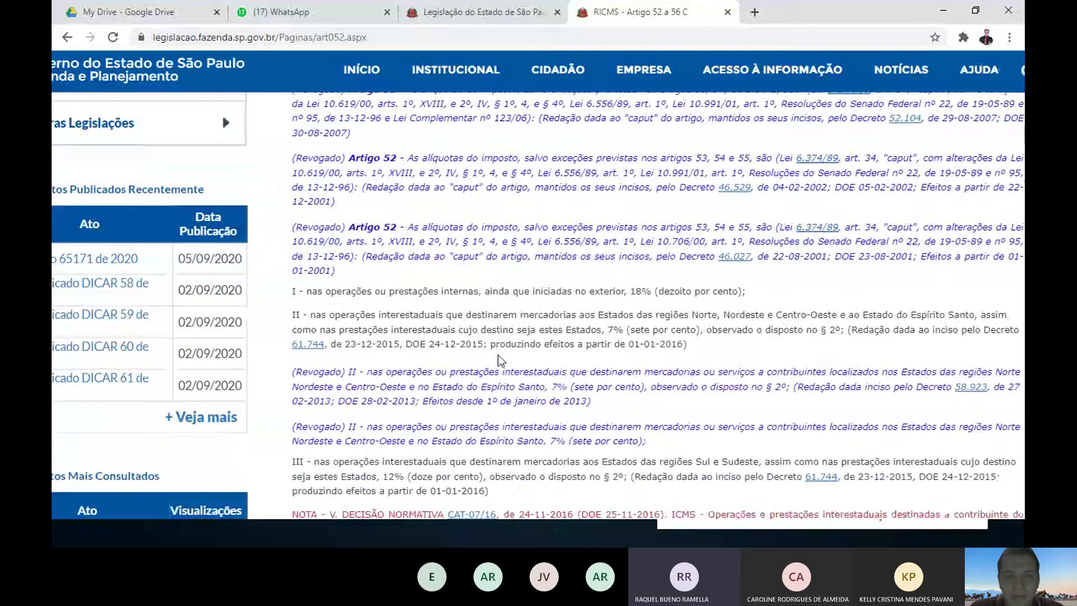
{"action": "scroll", "coordinate": [501, 359], "scroll_direction": "down", "scroll_amount": 3}
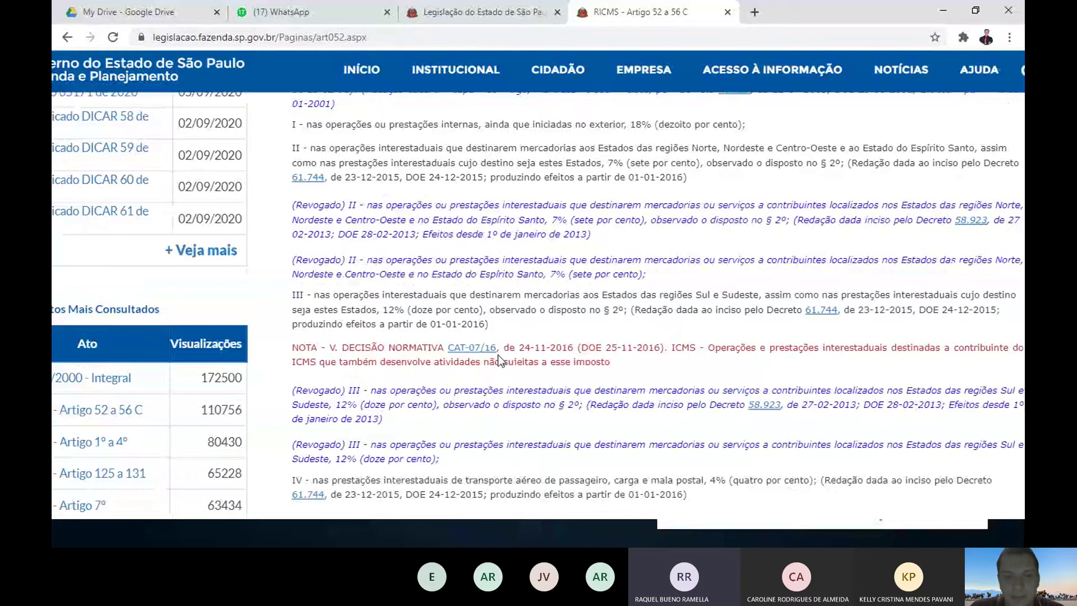
Look through the RICMS page from Artigo 52 to Artigo 54, checking sale item 10 in the Word exercise statement
{"action": "scroll", "coordinate": [501, 360], "scroll_direction": "down", "scroll_amount": 4}
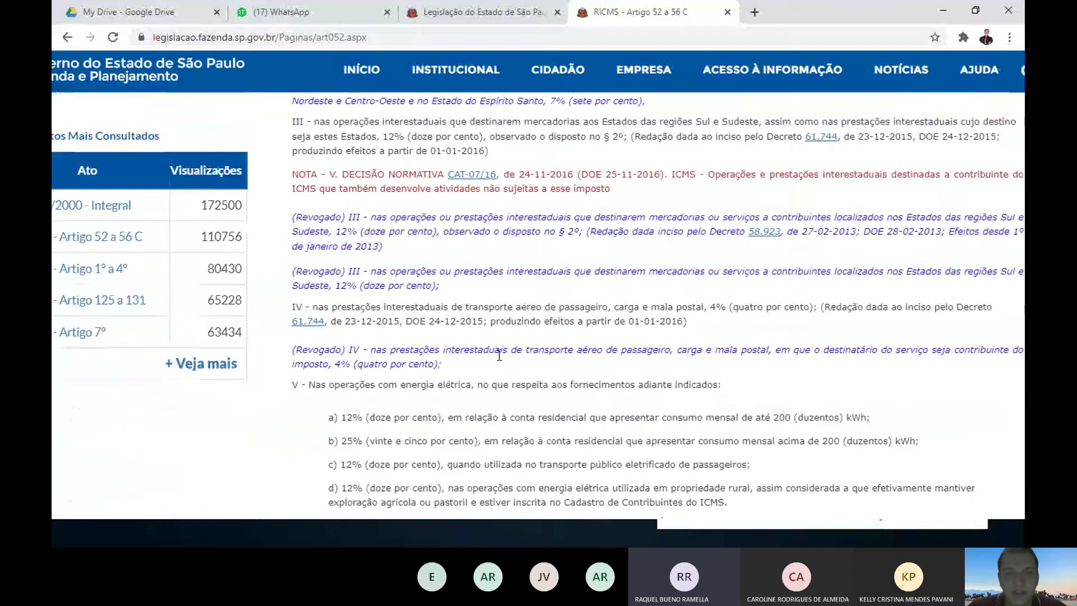
{"action": "scroll", "coordinate": [499, 355], "scroll_direction": "down", "scroll_amount": 12}
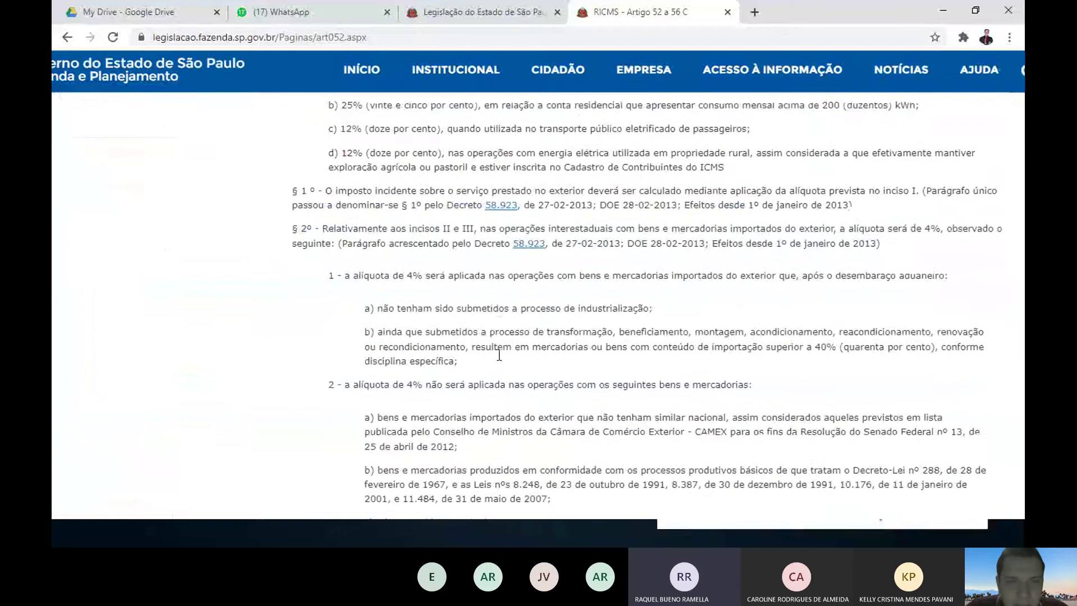
{"action": "scroll", "coordinate": [501, 360], "scroll_direction": "down", "scroll_amount": 15}
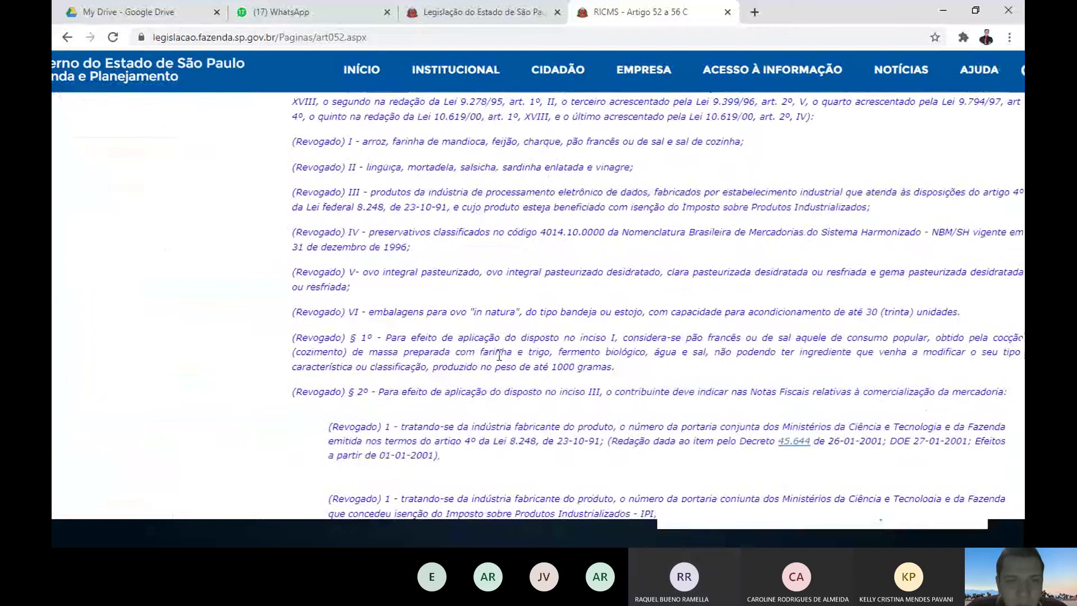
{"action": "scroll", "coordinate": [500, 360], "scroll_direction": "down", "scroll_amount": 6}
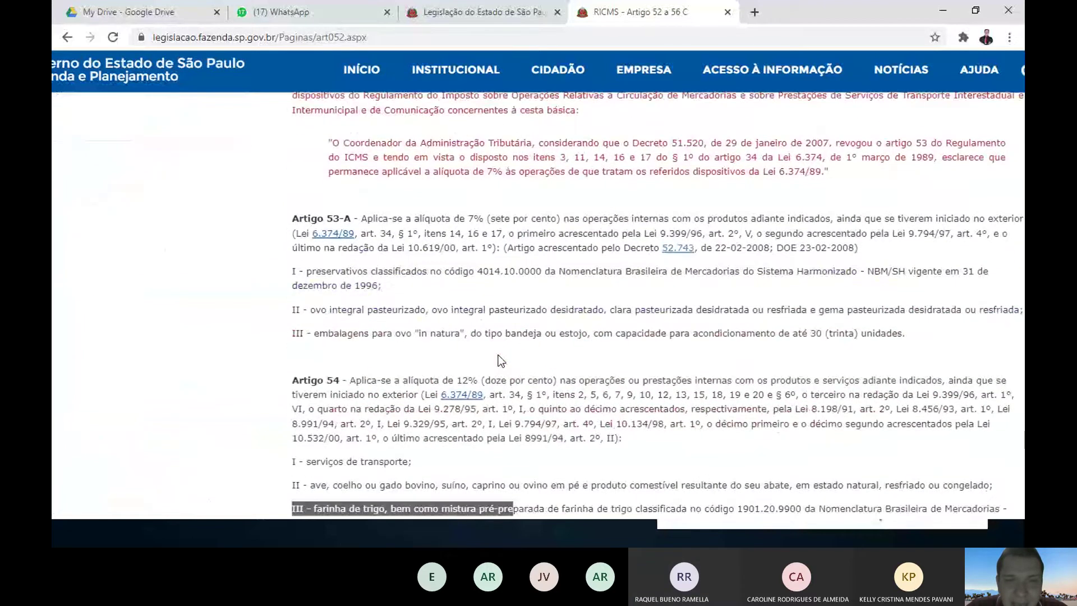
{"action": "key", "text": "alt+Tab"}
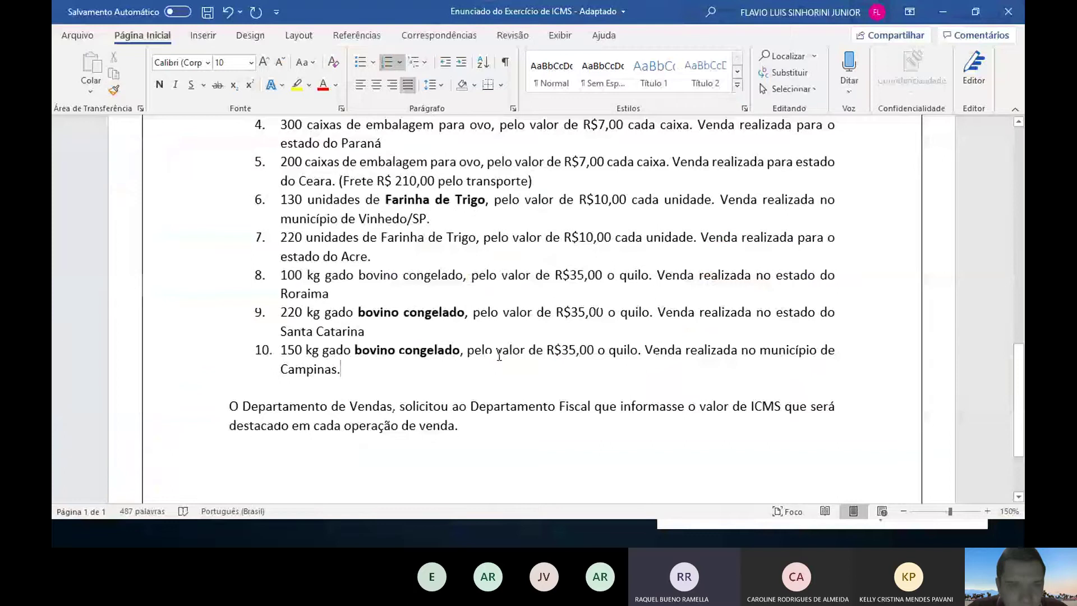
{"action": "key", "text": "alt+Tab"}
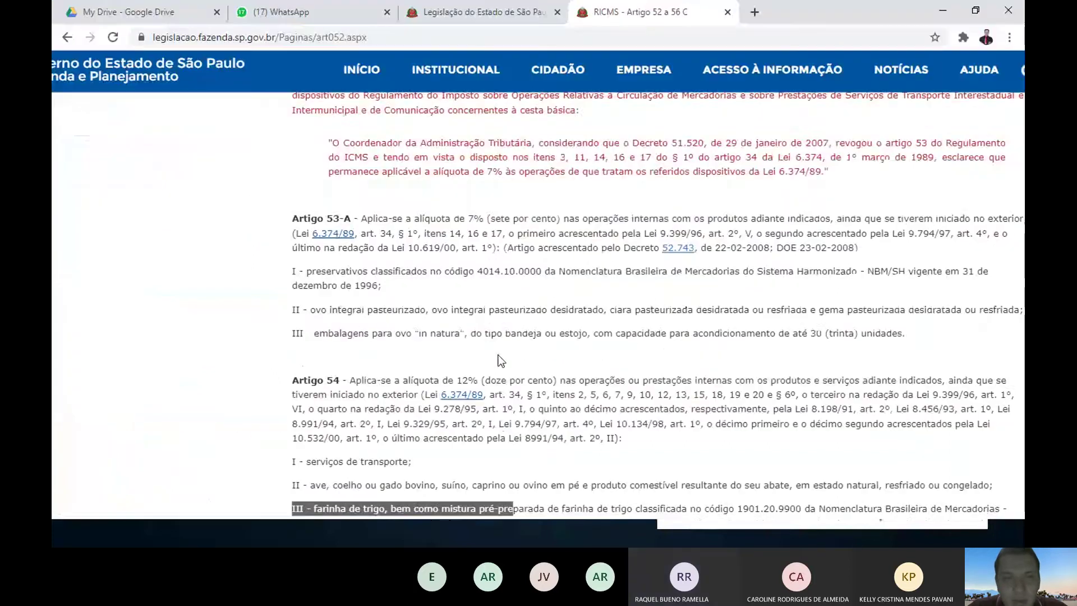
Highlight the opening rate clause of Artigo 54, "54 - Aplica-se a alíquota de 12%"
{"action": "scroll", "coordinate": [501, 359], "scroll_direction": "down", "scroll_amount": 5}
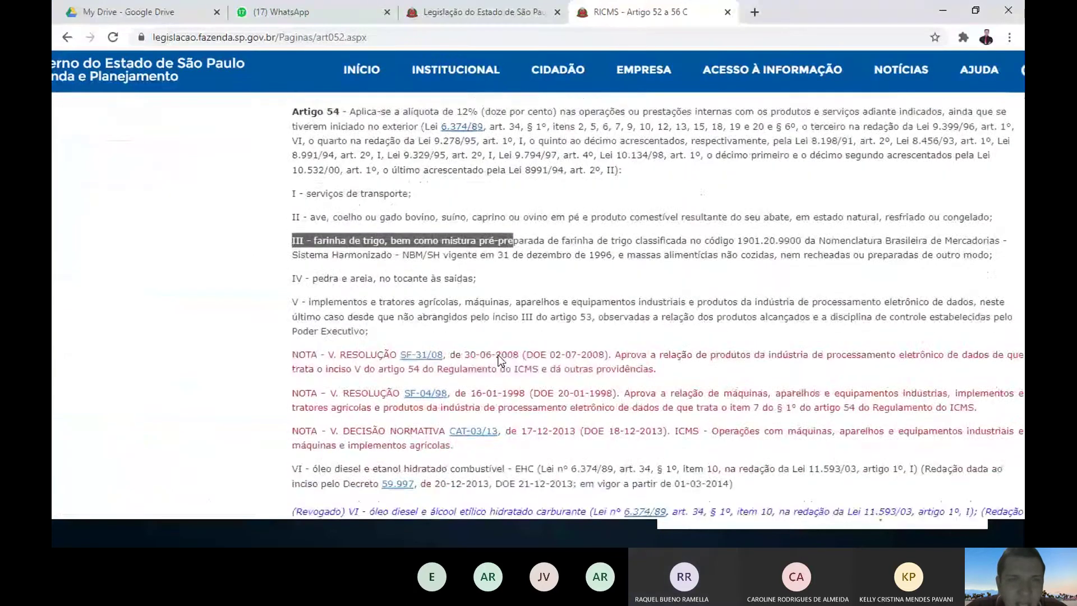
{"action": "scroll", "coordinate": [500, 360], "scroll_direction": "up", "scroll_amount": 3}
{"action": "left_click", "coordinate": [329, 270]}
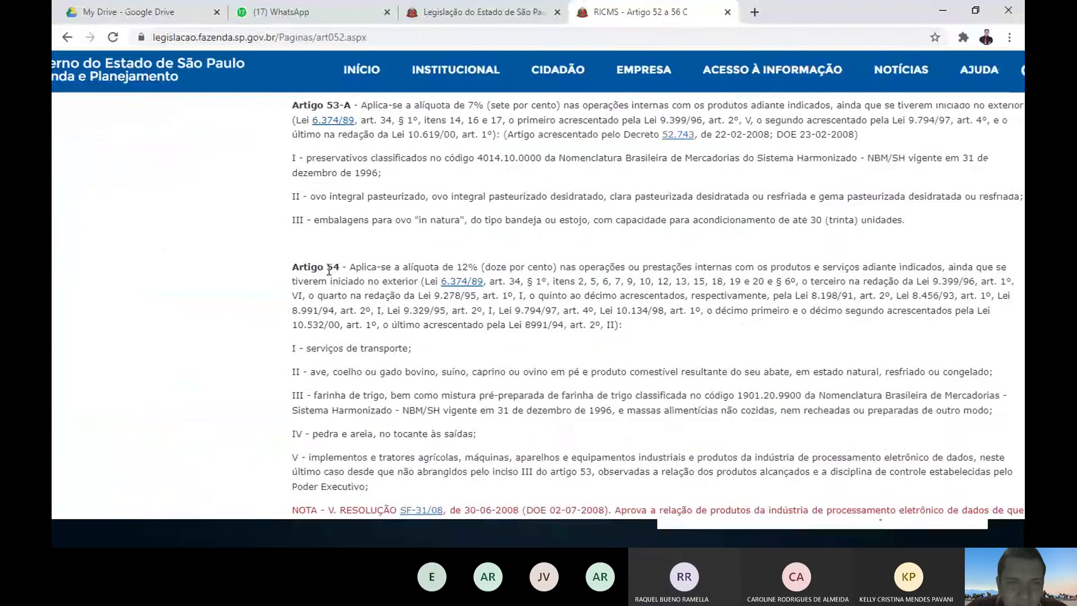
{"action": "left_click_drag", "start_coordinate": [329, 269], "coordinate": [478, 268]}
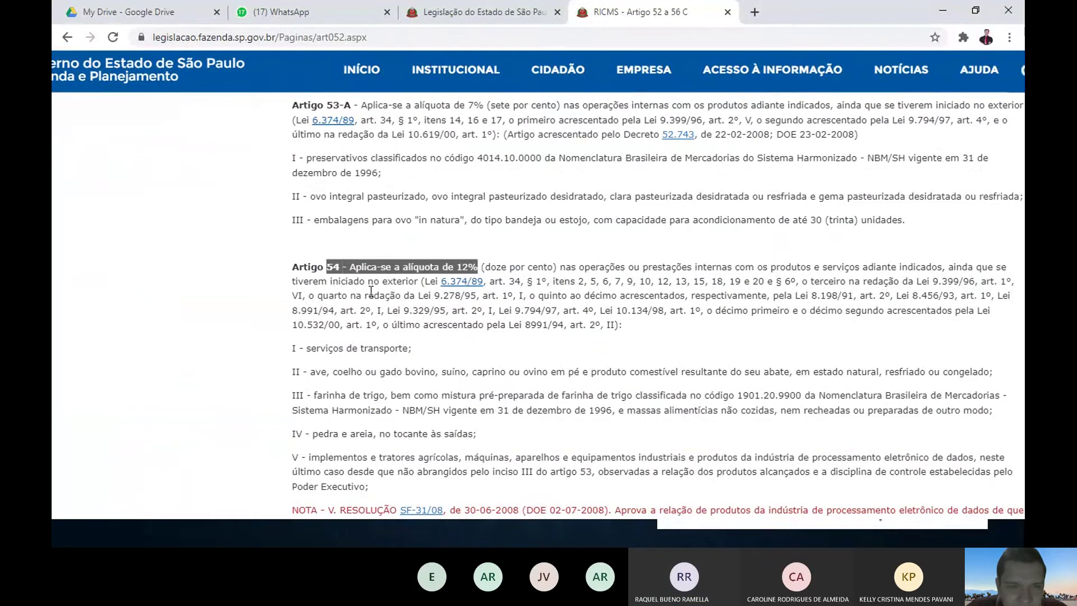
{"action": "scroll", "coordinate": [371, 292], "scroll_direction": "down", "scroll_amount": 1}
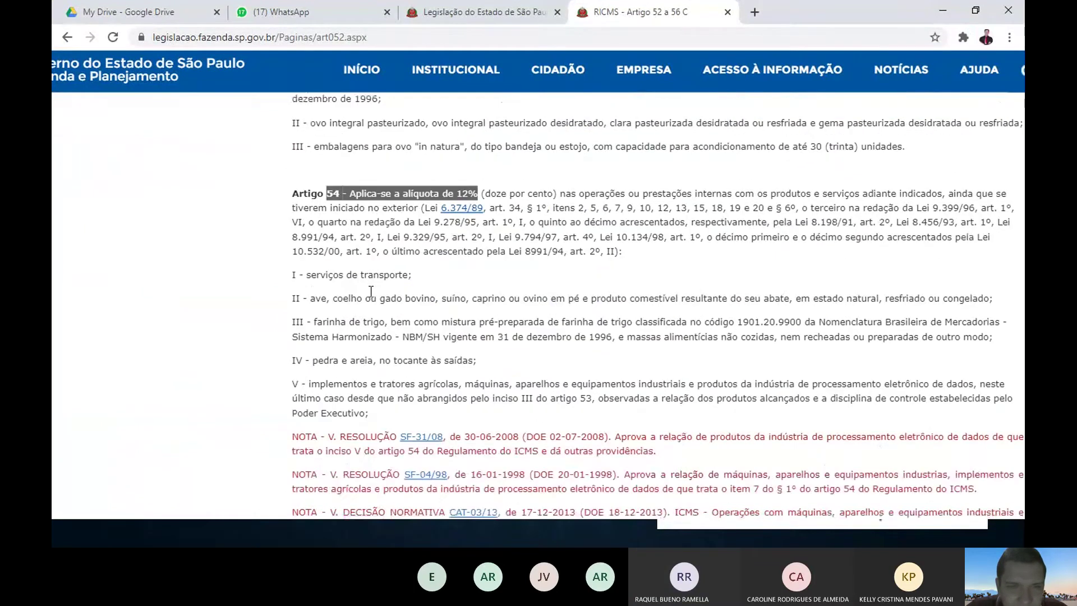
Read item II of Artigo 54 on cattle and slaughter products and highlight "resfriado ou congelado"
{"action": "left_click", "coordinate": [315, 297]}
{"action": "right_click", "coordinate": [397, 299]}
{"action": "key", "text": "Escape"}
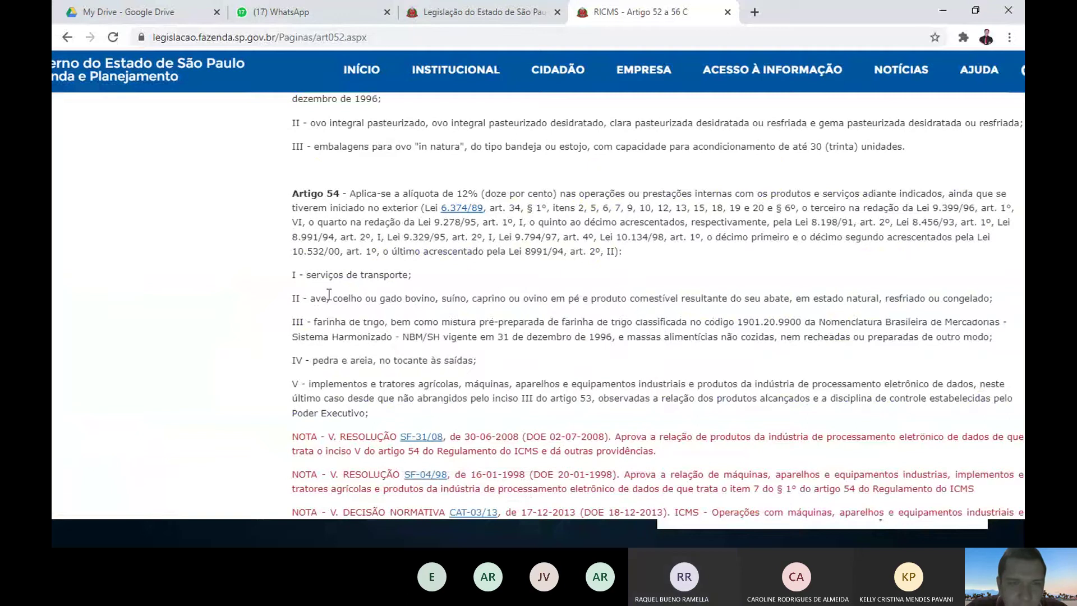
{"action": "double_click", "coordinate": [318, 298]}
{"action": "right_click", "coordinate": [311, 298]}
{"action": "key", "text": "Escape"}
{"action": "left_click", "coordinate": [312, 298]}
{"action": "right_click", "coordinate": [386, 298]}
{"action": "key", "text": "Escape"}
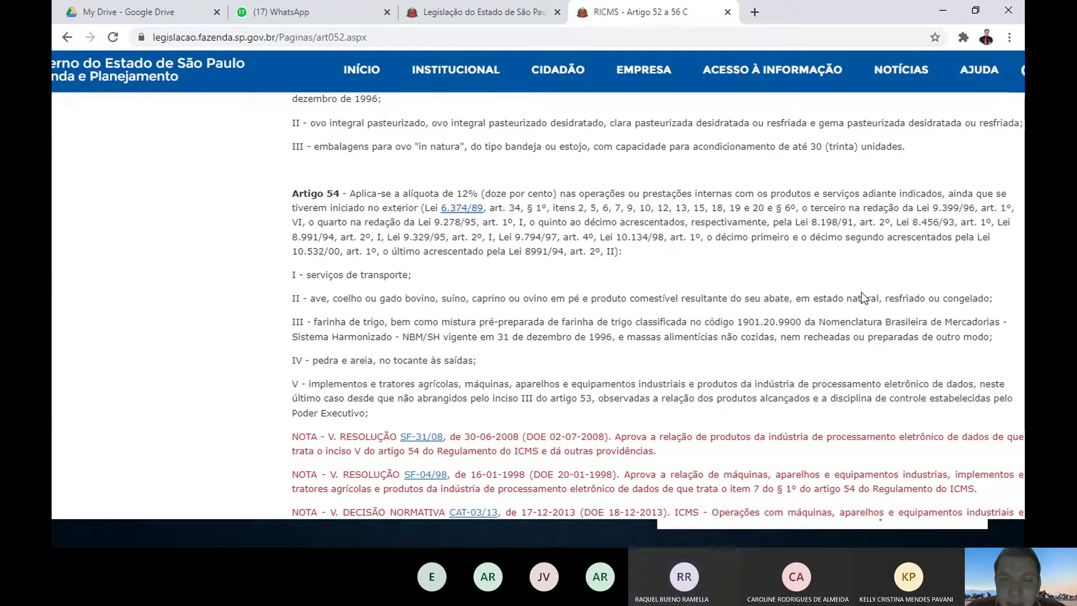
{"action": "left_click_drag", "start_coordinate": [892, 298], "coordinate": [1002, 307]}
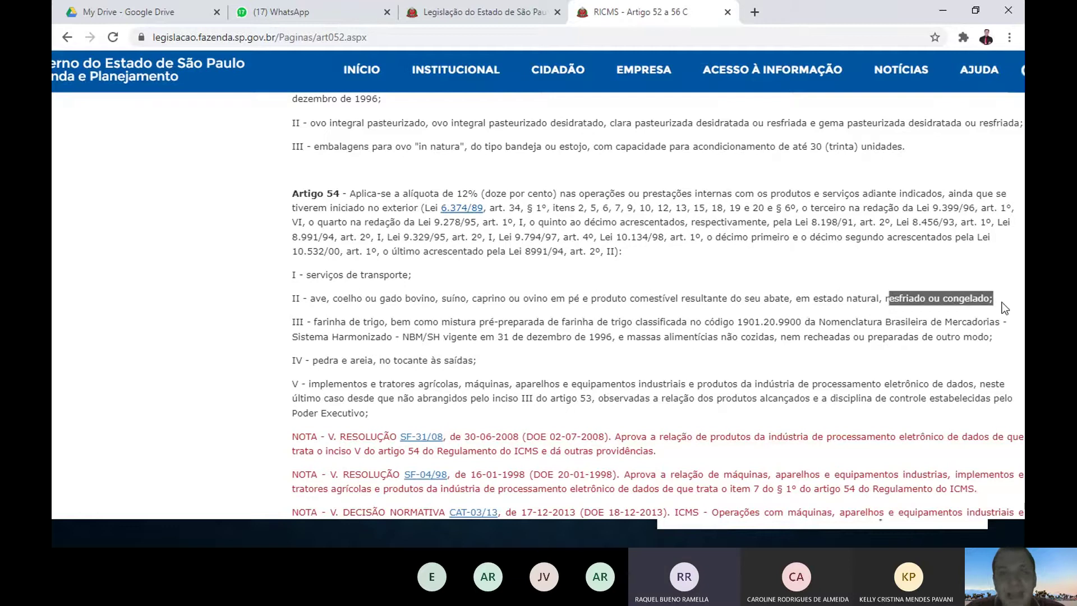
Switch to the Excel sales worksheet and enter 12% as the Produto (10) Alíquota in G79
{"action": "key", "text": "alt+Tab"}
{"action": "key", "text": "Tab"}
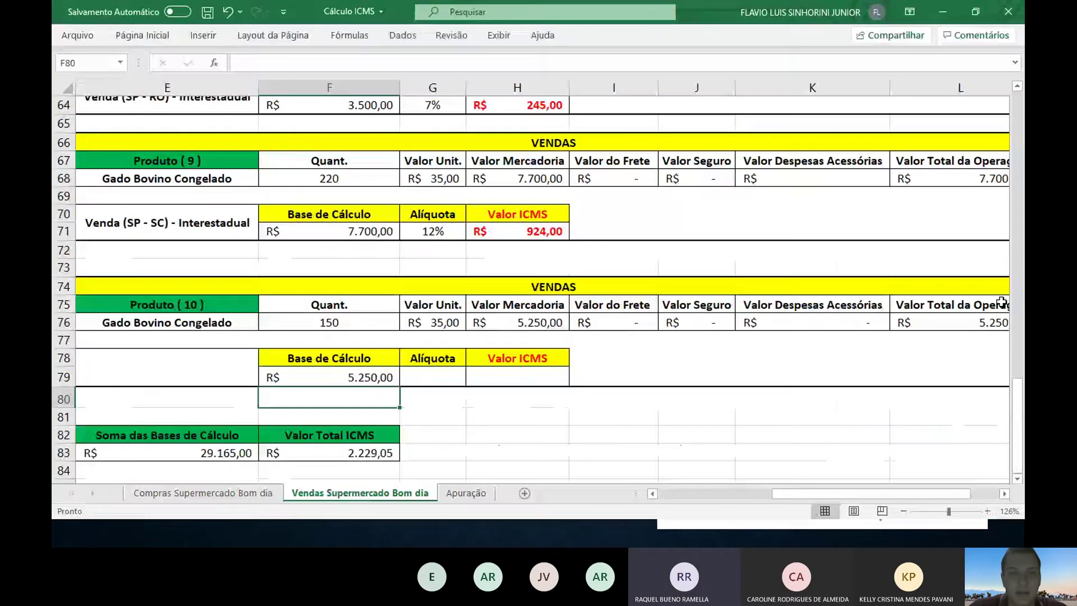
{"action": "key", "text": "Right"}
{"action": "key", "text": "Up"}
{"action": "type", "text": "12"}
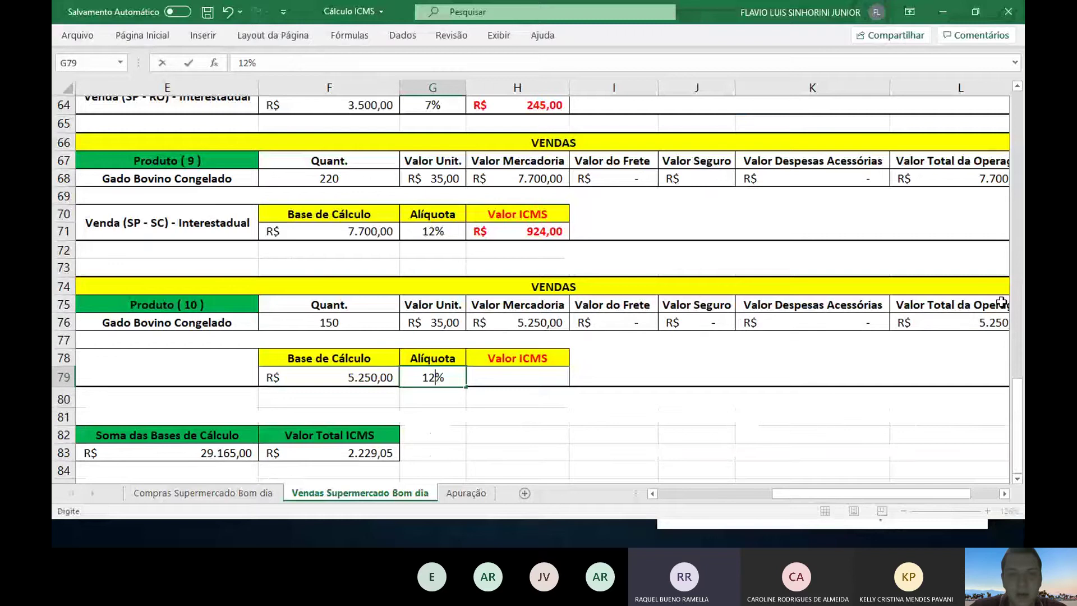
Calculate the Produto (10) Valor ICMS in H79 by multiplying Base de Cálculo F79 by Alíquota G79
{"action": "key", "text": "Right"}
{"action": "type", "text": "="}
{"action": "key", "text": "Left"}
{"action": "key", "text": "Left"}
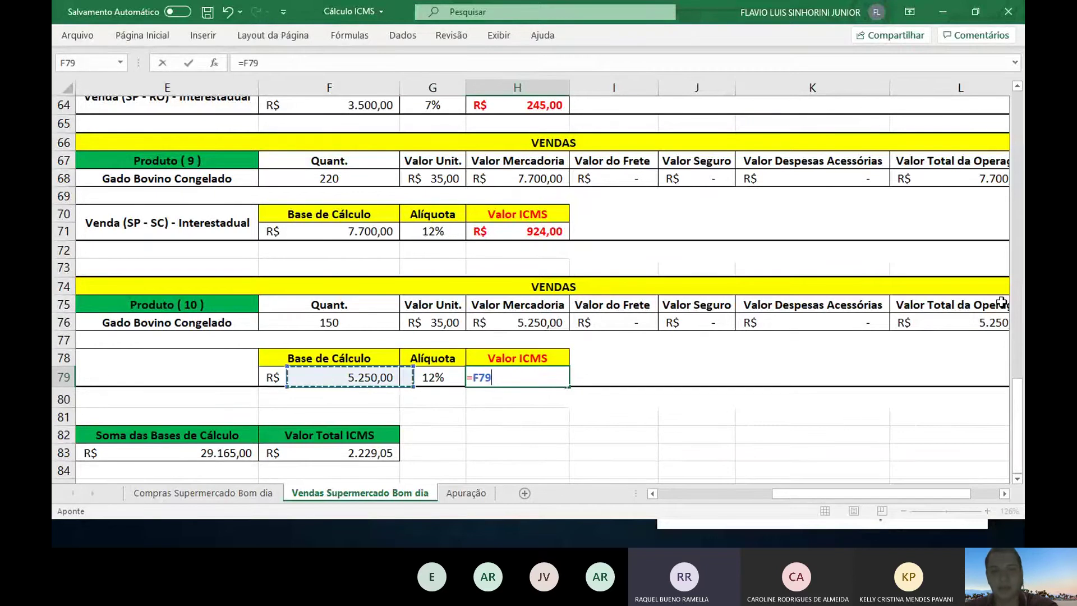
{"action": "type", "text": "*"}
{"action": "key", "text": "Left"}
{"action": "key", "text": "Return"}
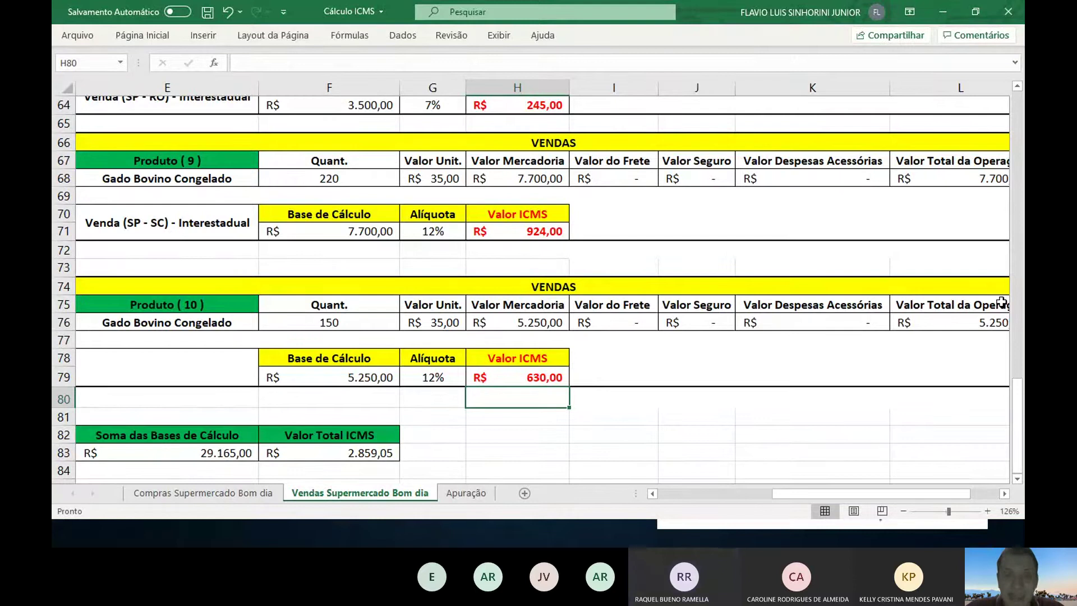
Switch to the RICMS page in Chrome and review the rate provisions from the start of Artigo 52 to Artigo 53
{"action": "key", "text": "alt+Tab"}
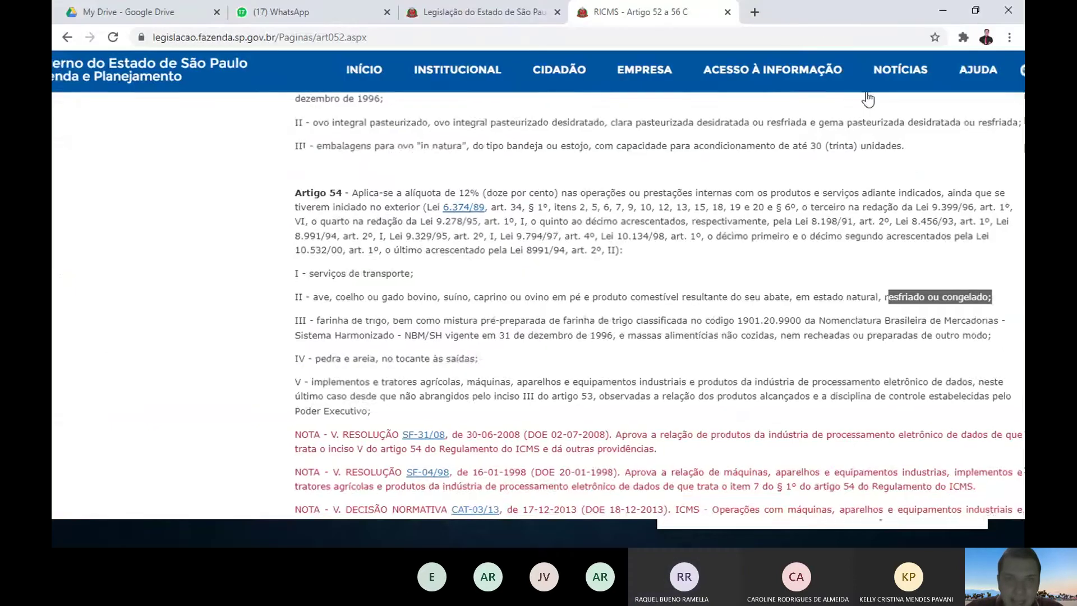
{"action": "key", "text": "ctrl+minus"}
{"action": "key", "text": "ctrl+minus"}
{"action": "scroll", "coordinate": [820, 207], "scroll_direction": "up", "scroll_amount": 5}
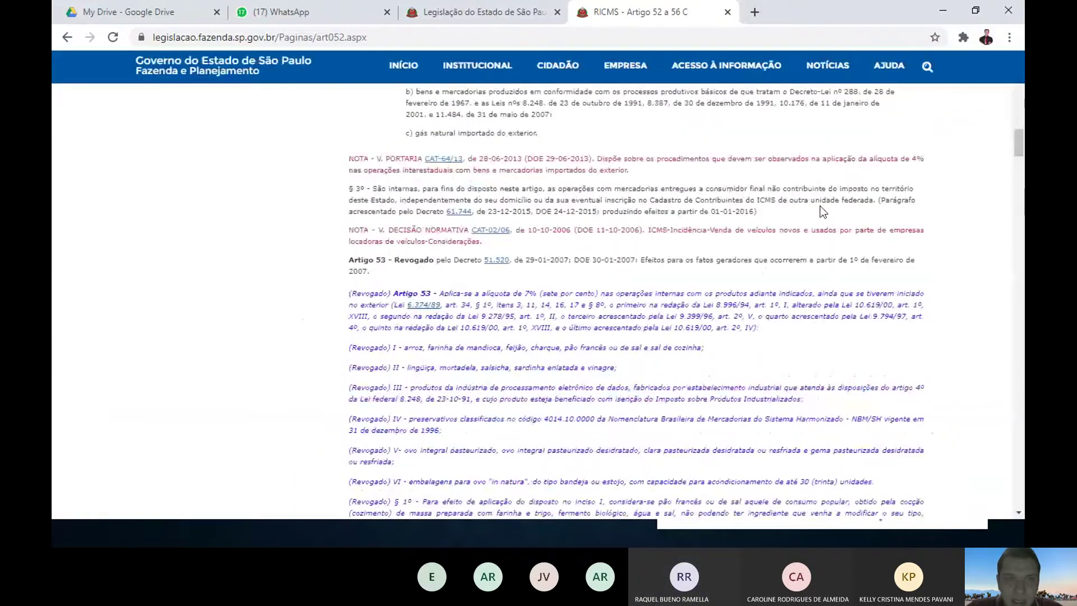
{"action": "scroll", "coordinate": [820, 206], "scroll_direction": "up", "scroll_amount": 10}
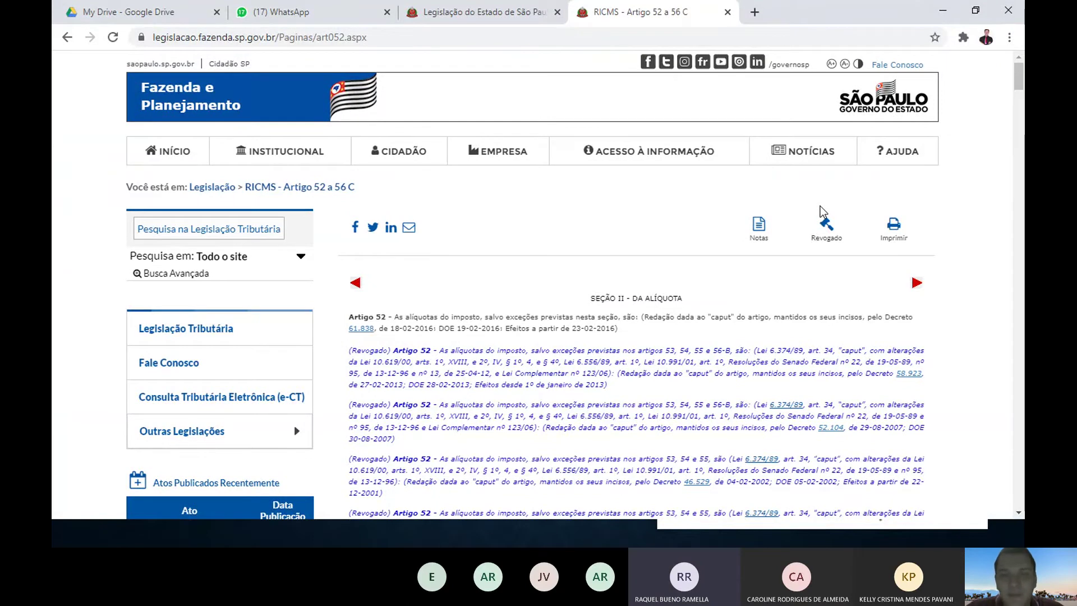
{"action": "scroll", "coordinate": [820, 212], "scroll_direction": "down", "scroll_amount": 15}
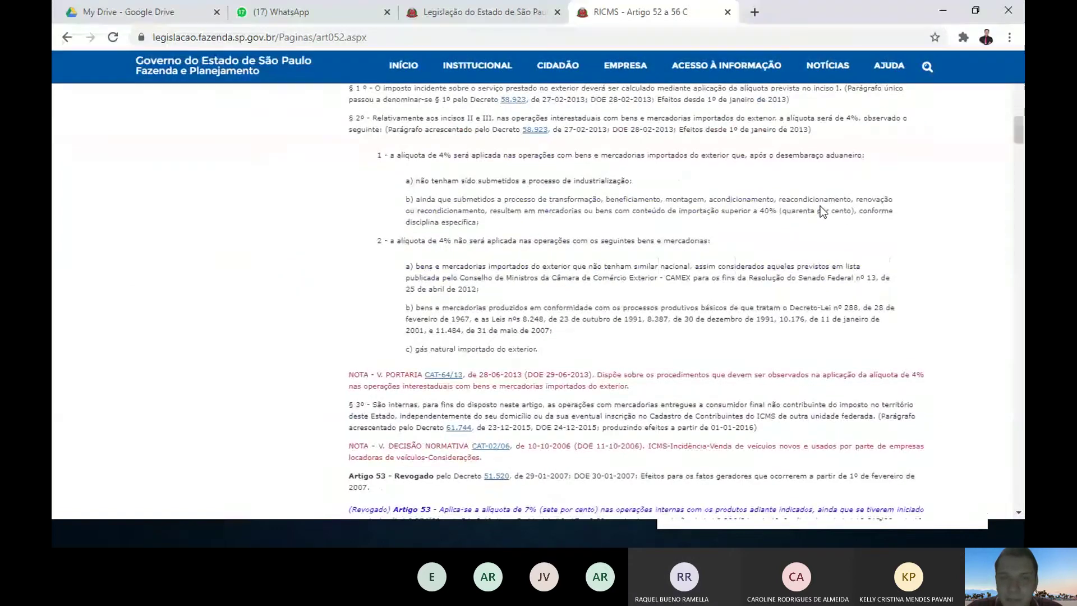
{"action": "key", "text": "ctrl+plus"}
{"action": "key", "text": "ctrl+plus"}
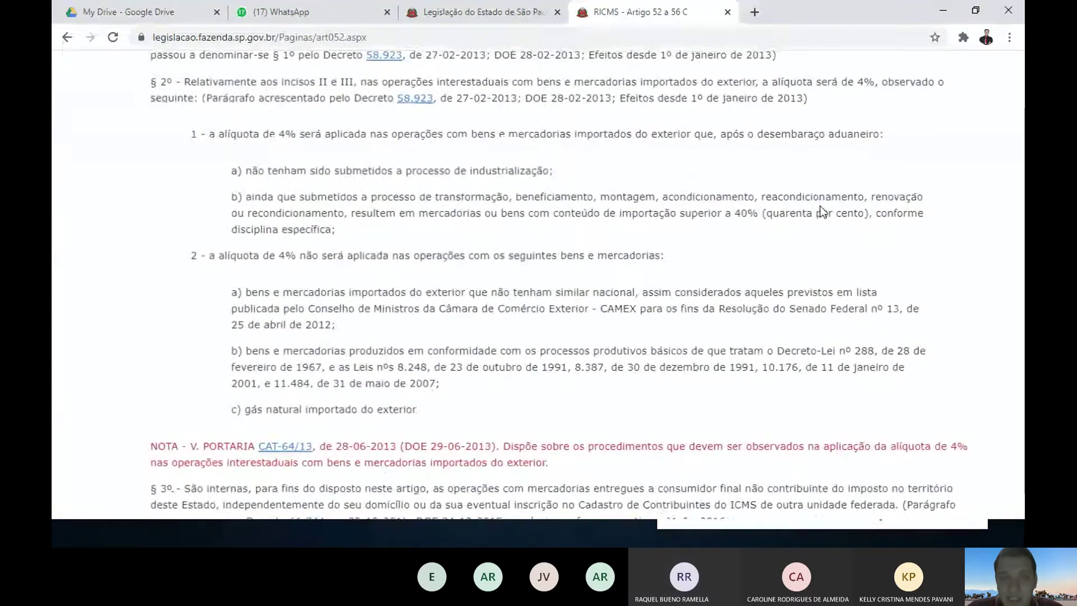
{"action": "scroll", "coordinate": [820, 212], "scroll_direction": "down", "scroll_amount": 4}
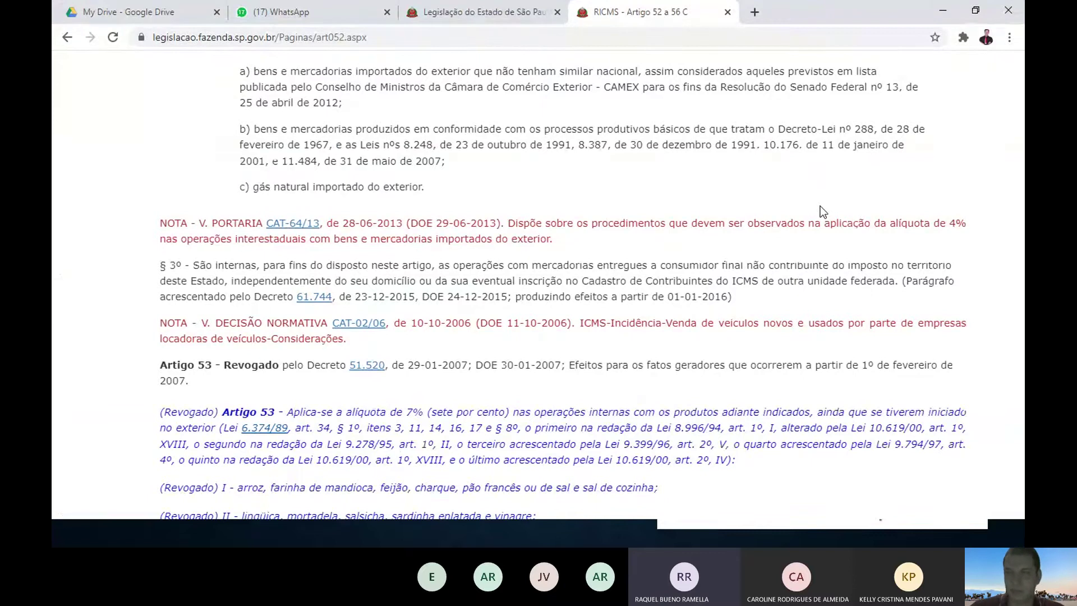
Switch to the Excel sales worksheet and start a new Soma das Bases de Cálculo formula in E83 with F9 from Produto (1)
{"action": "key", "text": "alt+Tab"}
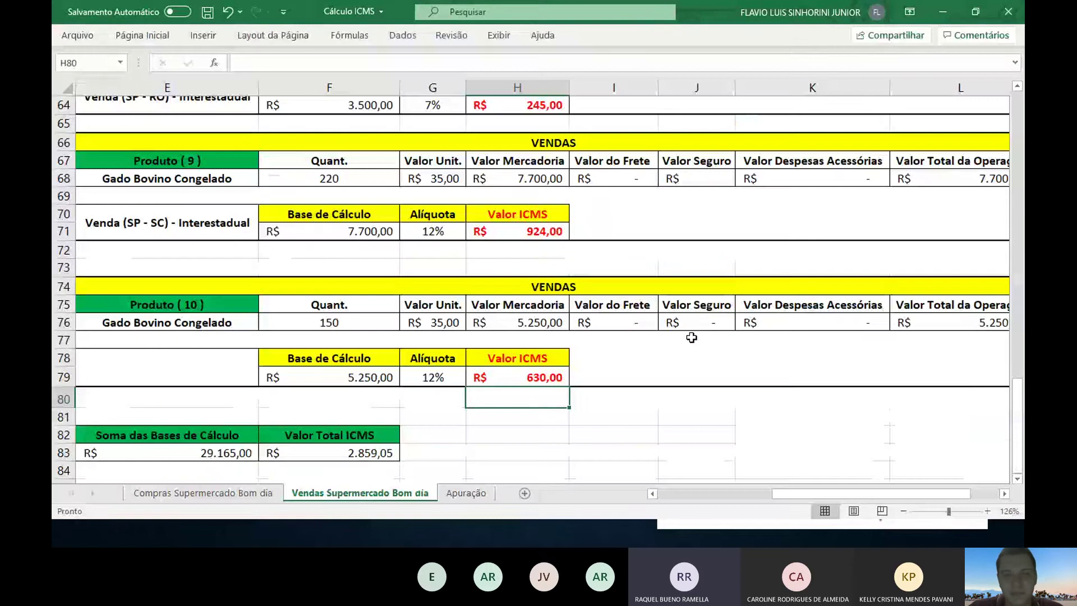
{"action": "scroll", "coordinate": [691, 337], "scroll_direction": "down", "scroll_amount": 1}
{"action": "scroll", "coordinate": [691, 337], "scroll_direction": "down", "scroll_amount": 1}
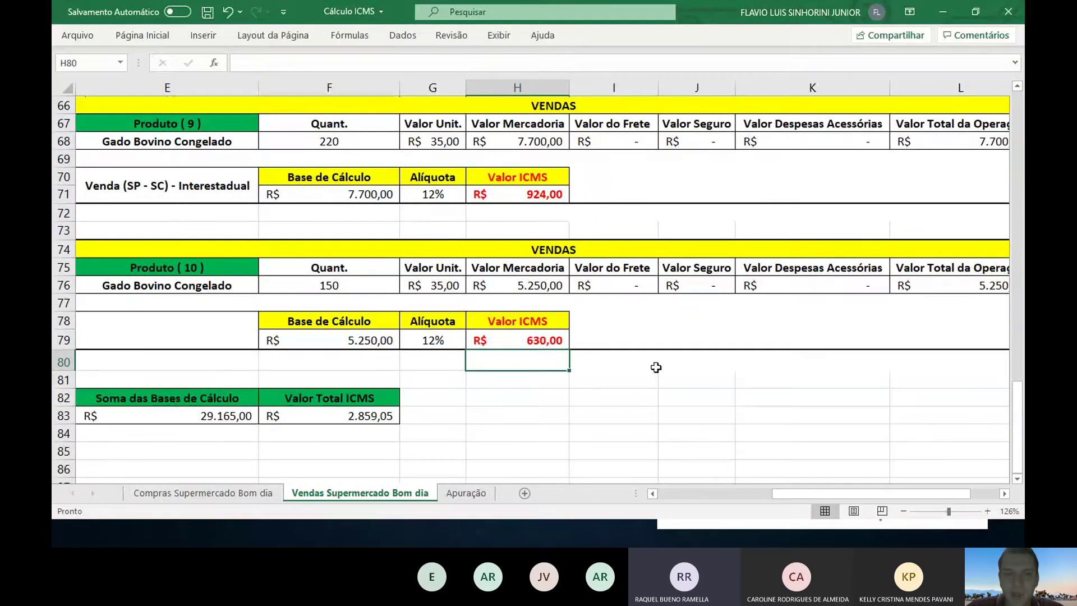
{"action": "left_click", "coordinate": [163, 414]}
{"action": "type", "text": "="}
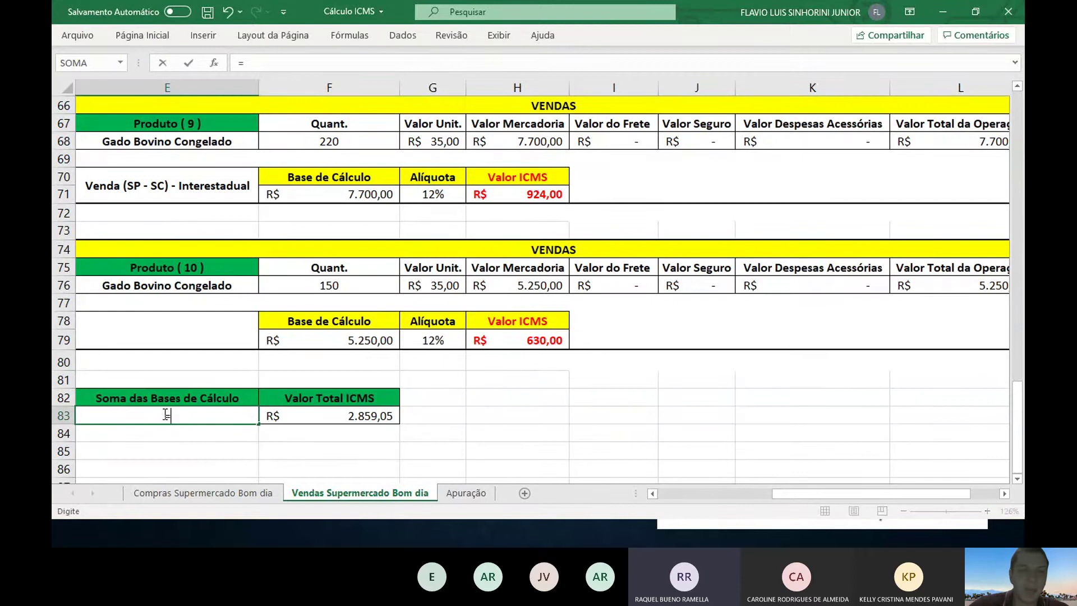
{"action": "scroll", "coordinate": [510, 191], "scroll_direction": "up", "scroll_amount": 20}
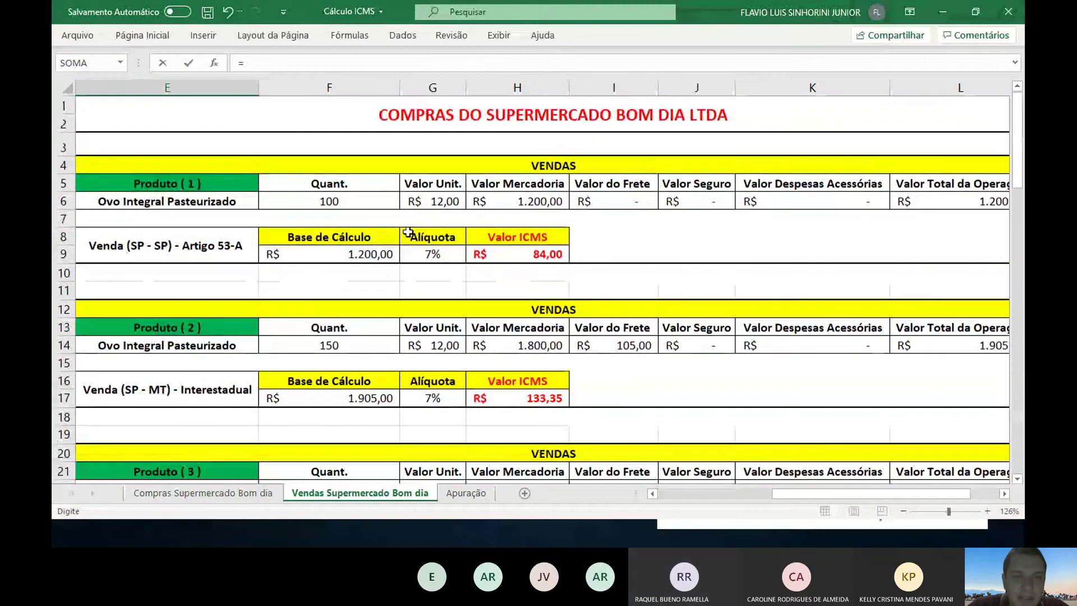
{"action": "left_click", "coordinate": [366, 255]}
{"action": "type", "text": "+"}
Add the Base de Cálculo cells F17, F25 and F34 of Produtos (2) to (4) to the E83 sum
{"action": "scroll", "coordinate": [367, 329], "scroll_direction": "down", "scroll_amount": 1}
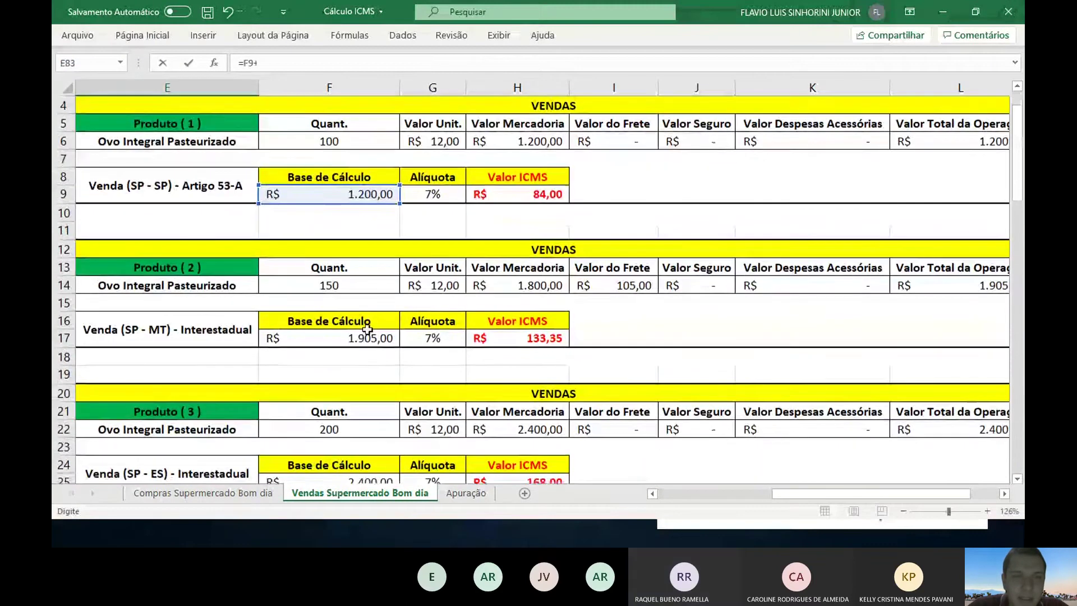
{"action": "left_click", "coordinate": [367, 332]}
{"action": "type", "text": "+"}
{"action": "scroll", "coordinate": [359, 327], "scroll_direction": "down", "scroll_amount": 3}
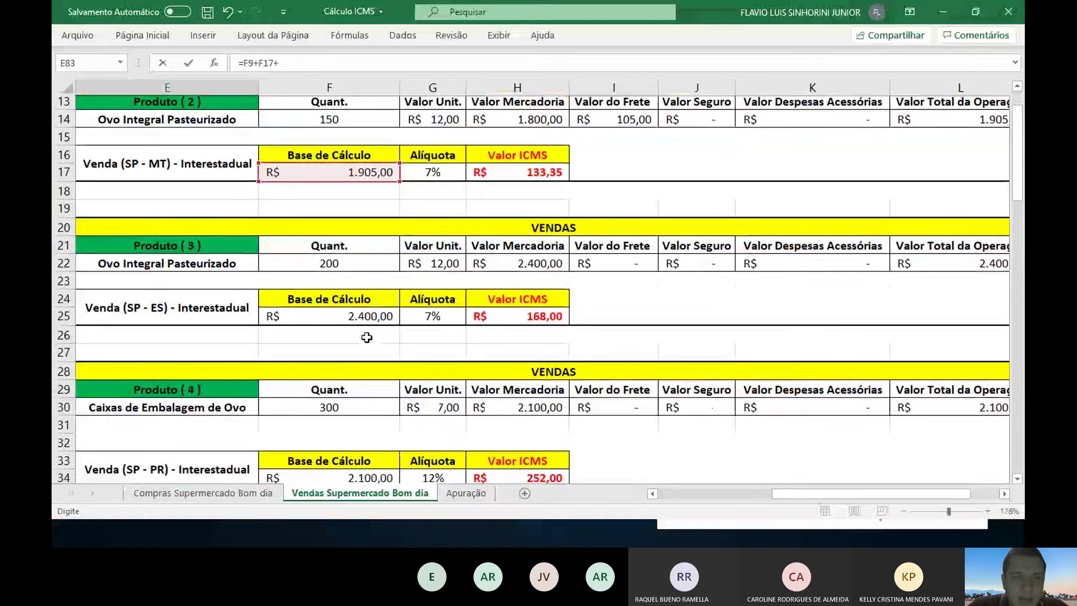
{"action": "left_click", "coordinate": [353, 324]}
{"action": "type", "text": "+"}
{"action": "scroll", "coordinate": [352, 325], "scroll_direction": "down", "scroll_amount": 2}
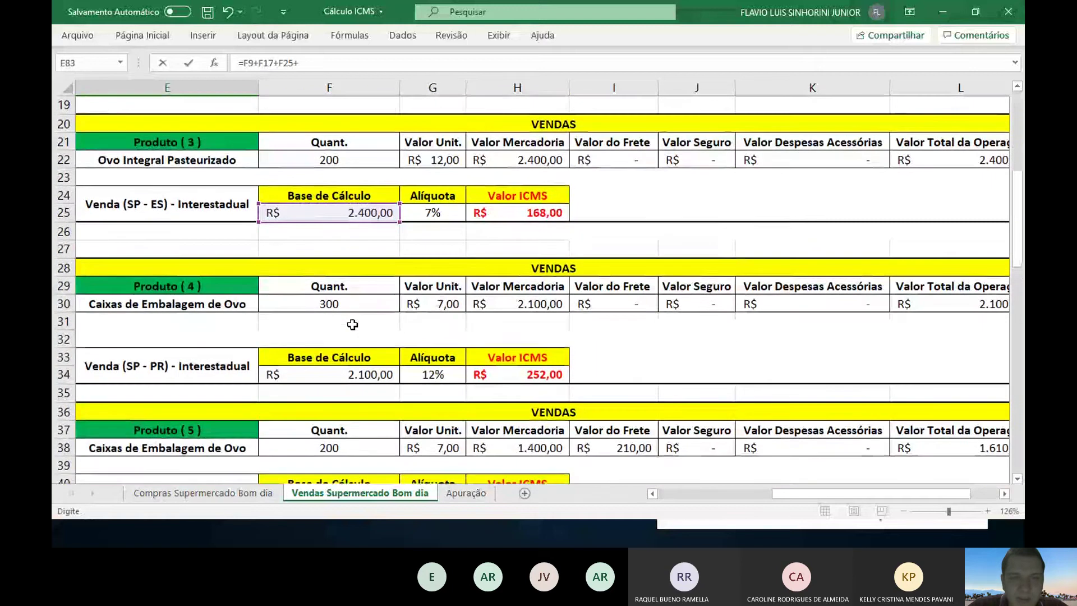
{"action": "left_click", "coordinate": [338, 375]}
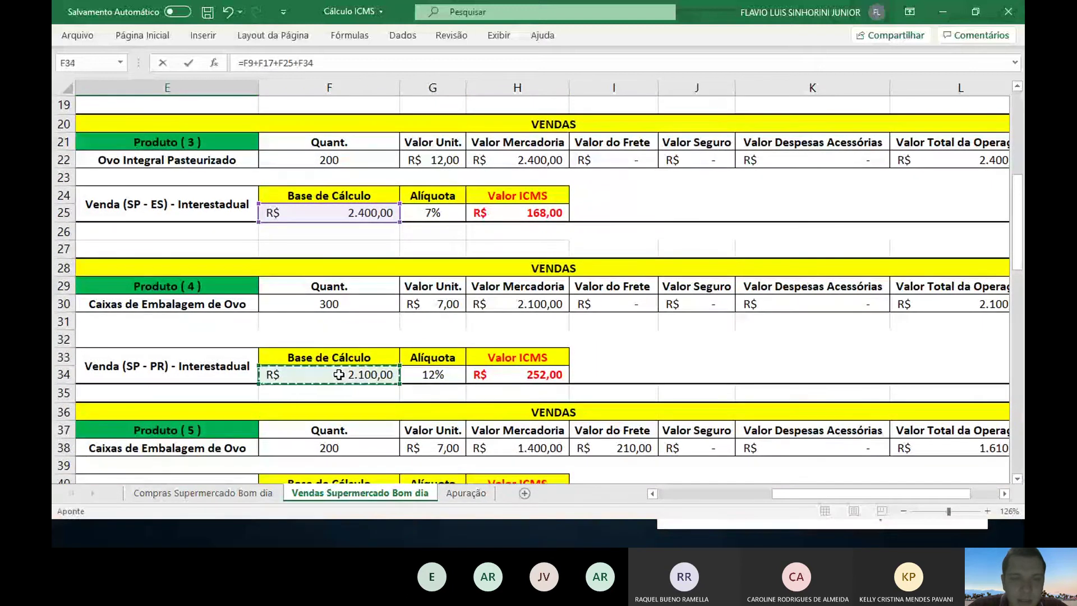
{"action": "type", "text": "+"}
Add the Base de Cálculo cells F41, F48 and F56 of Produtos (5) to (7) to the E83 sum
{"action": "scroll", "coordinate": [338, 375], "scroll_direction": "down", "scroll_amount": 3}
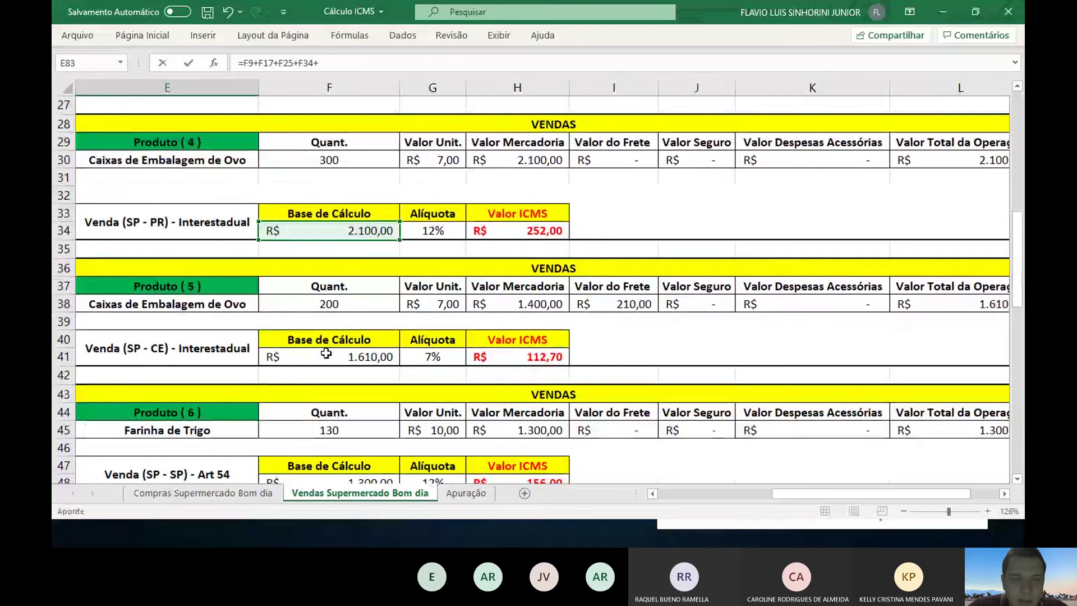
{"action": "left_click", "coordinate": [326, 353]}
{"action": "type", "text": "+"}
{"action": "scroll", "coordinate": [326, 354], "scroll_direction": "down", "scroll_amount": 3}
{"action": "left_click", "coordinate": [324, 353]}
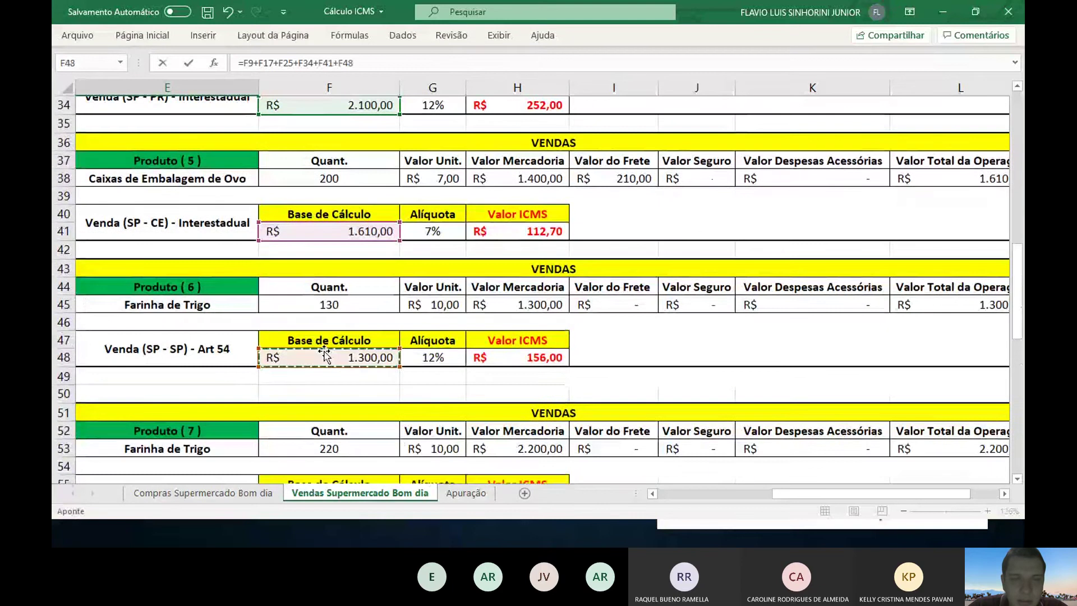
{"action": "type", "text": "+"}
{"action": "scroll", "coordinate": [324, 353], "scroll_direction": "down", "scroll_amount": 4}
{"action": "left_click", "coordinate": [318, 322]}
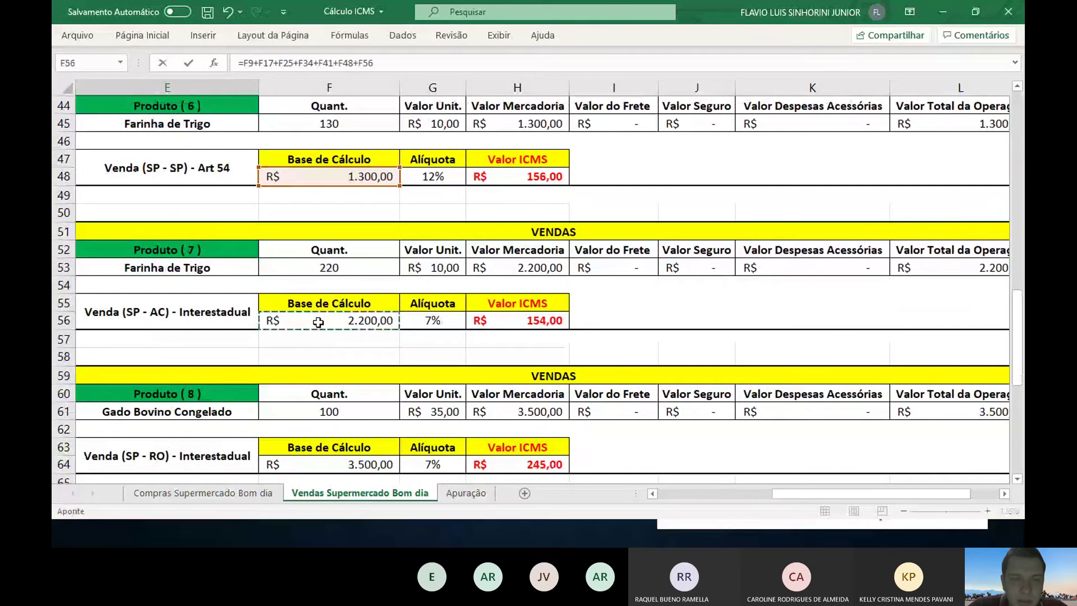
Complete the Soma das Bases de Cálculo in E83 with cells F64, F71 and F79 of Produtos (8) to (10)
{"action": "type", "text": "+"}
{"action": "scroll", "coordinate": [318, 322], "scroll_direction": "down", "scroll_amount": 2}
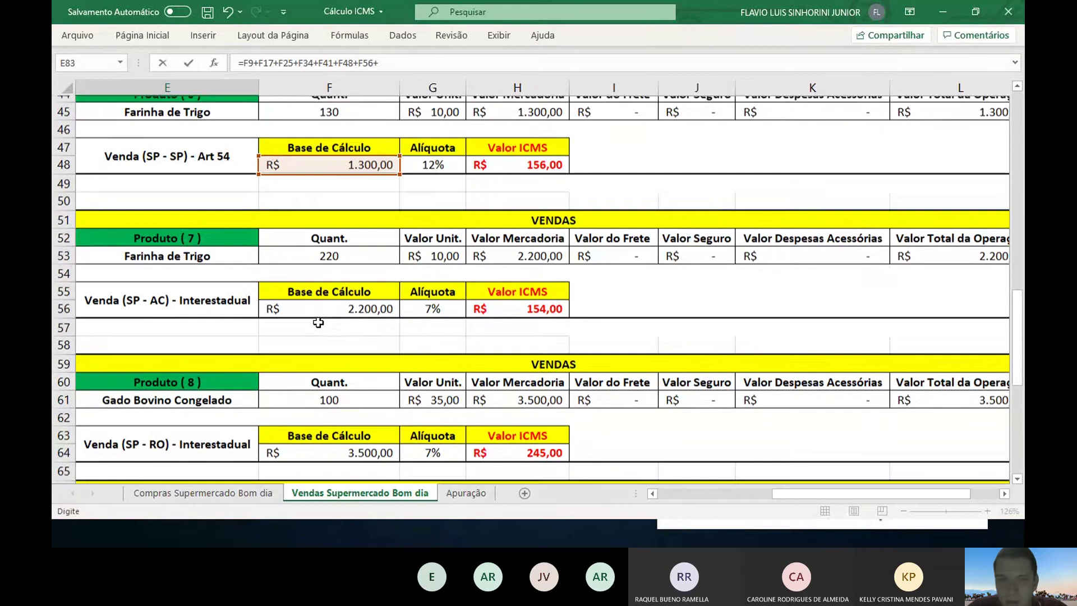
{"action": "left_click", "coordinate": [318, 392]}
{"action": "type", "text": "+"}
{"action": "scroll", "coordinate": [318, 392], "scroll_direction": "down", "scroll_amount": 4}
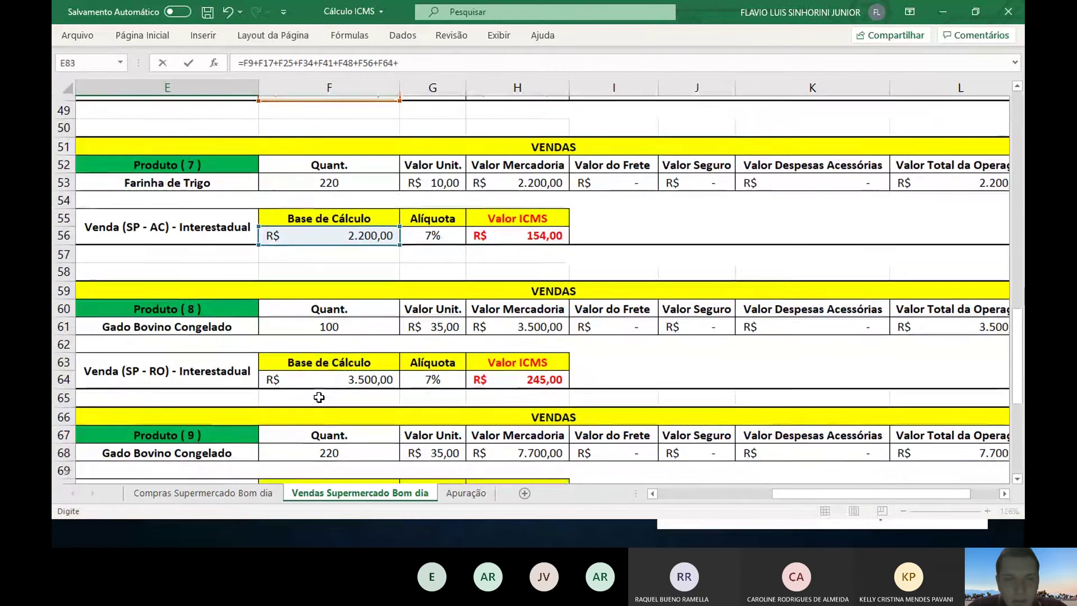
{"action": "left_click", "coordinate": [319, 342]}
{"action": "type", "text": "+"}
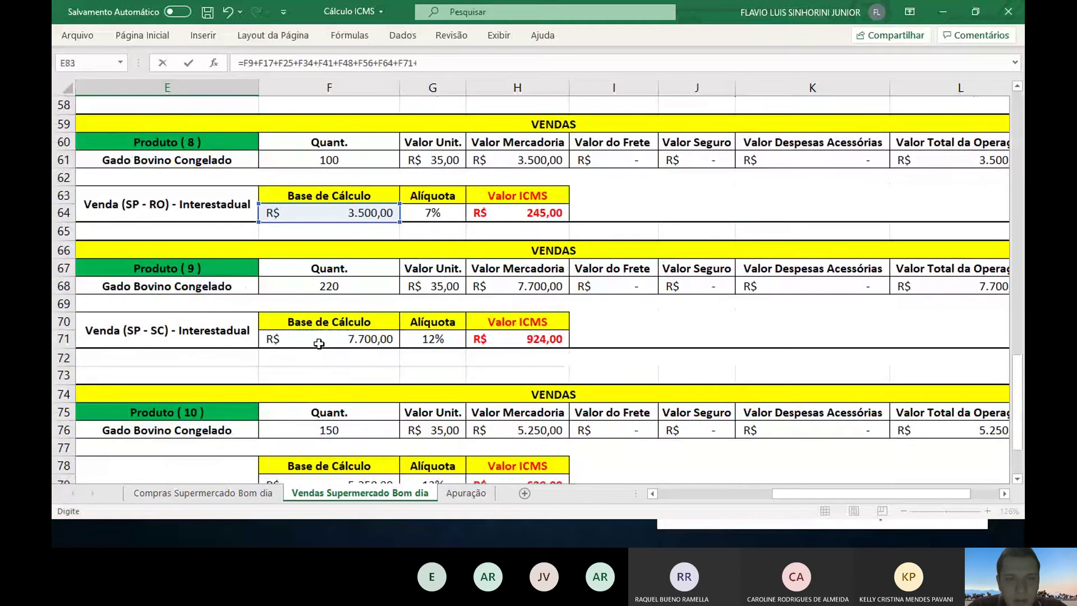
{"action": "scroll", "coordinate": [319, 343], "scroll_direction": "down", "scroll_amount": 3}
{"action": "scroll", "coordinate": [318, 344], "scroll_direction": "down", "scroll_amount": 1}
{"action": "left_click", "coordinate": [315, 325]}
{"action": "key", "text": "Return"}
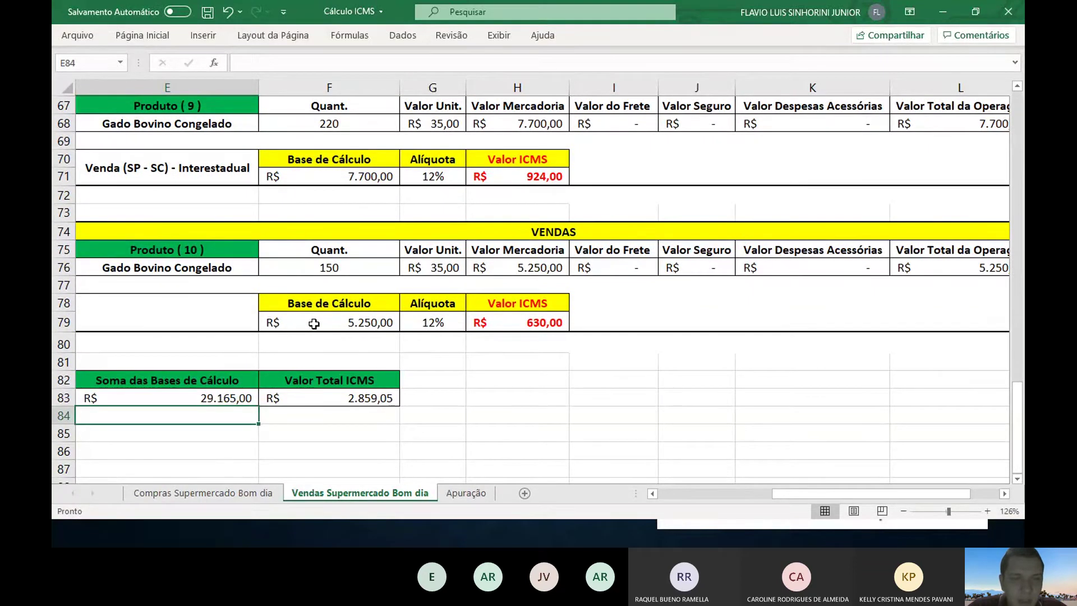
Start a new Valor Total ICMS formula in F83 with the Valor ICMS cells H9 and H17 of Produtos (1) and (2)
{"action": "key", "text": "Up"}
{"action": "key", "text": "Right"}
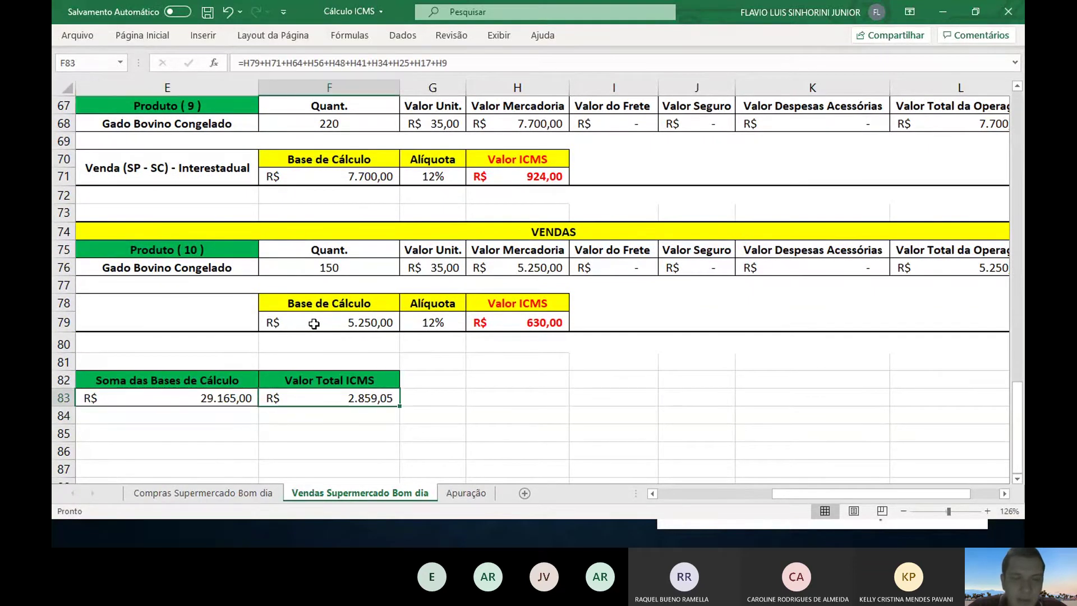
{"action": "type", "text": "="}
{"action": "scroll", "coordinate": [569, 229], "scroll_direction": "up", "scroll_amount": 20}
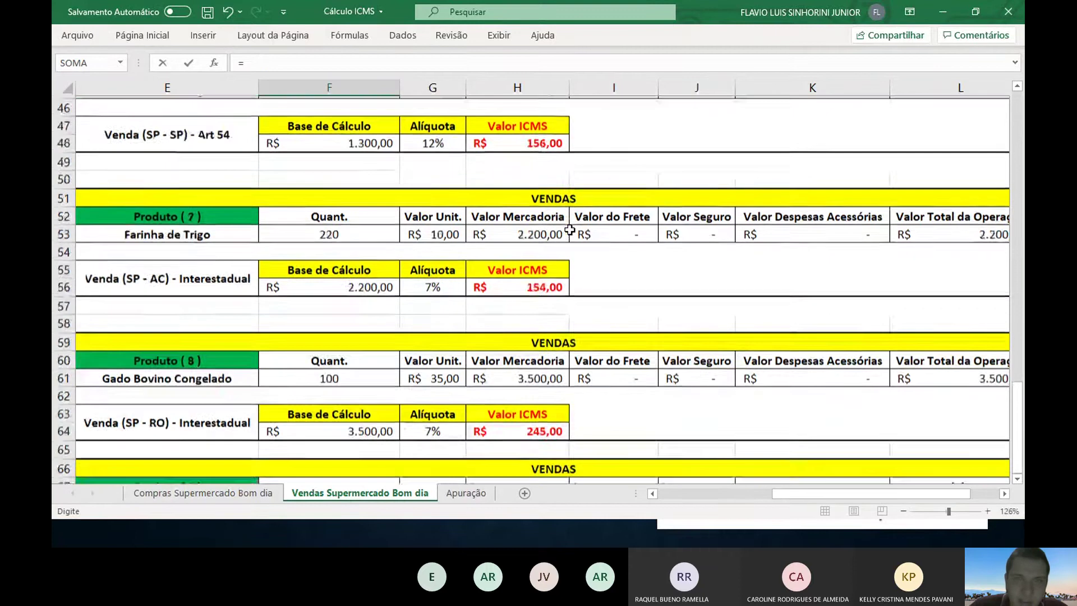
{"action": "left_click", "coordinate": [550, 250]}
{"action": "type", "text": "+"}
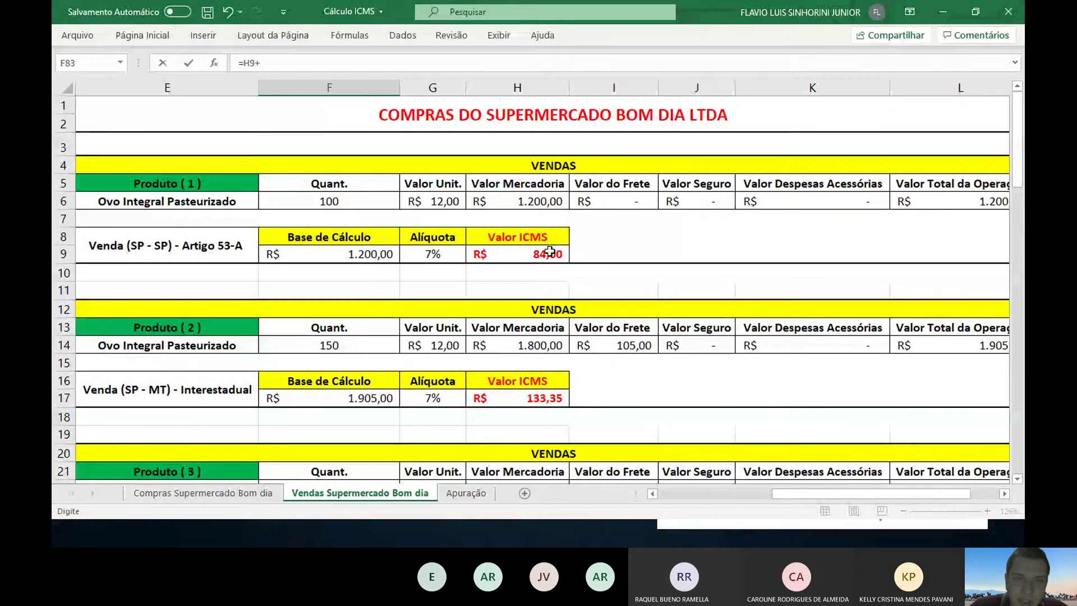
{"action": "scroll", "coordinate": [550, 250], "scroll_direction": "down", "scroll_amount": 4}
{"action": "left_click", "coordinate": [519, 213]}
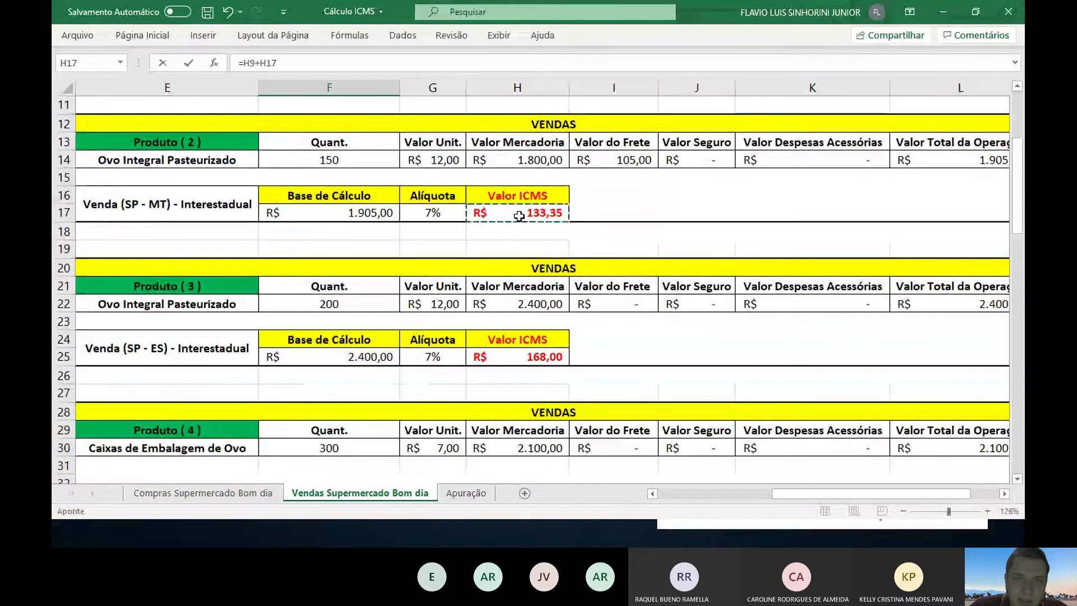
Add the Valor ICMS cells H25, H34 and H41 of Produtos (3) to (5) to the F83 sum
{"action": "type", "text": "+"}
{"action": "scroll", "coordinate": [519, 216], "scroll_direction": "down", "scroll_amount": 2}
{"action": "scroll", "coordinate": [519, 216], "scroll_direction": "down", "scroll_amount": 1}
{"action": "left_click", "coordinate": [517, 228]}
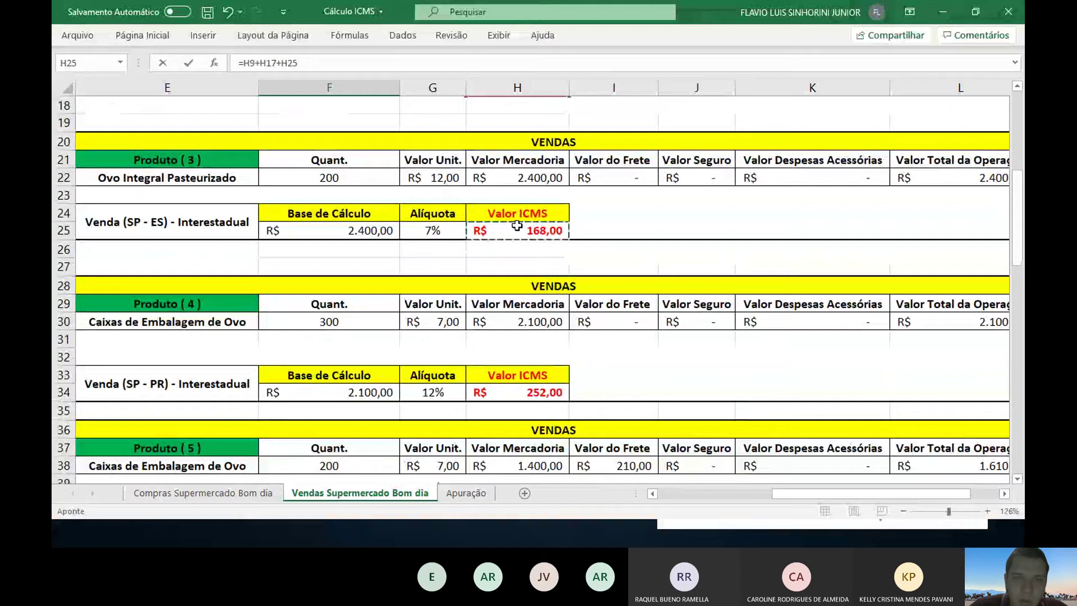
{"action": "type", "text": "+"}
{"action": "scroll", "coordinate": [517, 225], "scroll_direction": "down", "scroll_amount": 2}
{"action": "scroll", "coordinate": [517, 226], "scroll_direction": "down", "scroll_amount": 1}
{"action": "left_click", "coordinate": [508, 246]}
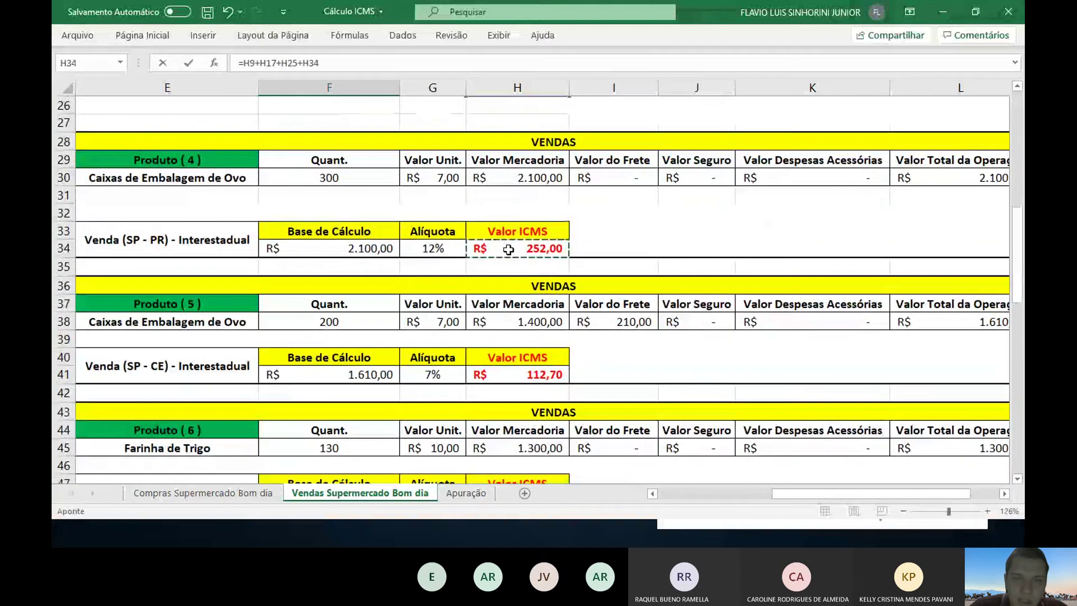
{"action": "type", "text": "+"}
{"action": "scroll", "coordinate": [508, 249], "scroll_direction": "down", "scroll_amount": 2}
{"action": "scroll", "coordinate": [508, 249], "scroll_direction": "down", "scroll_amount": 1}
{"action": "left_click", "coordinate": [508, 249]}
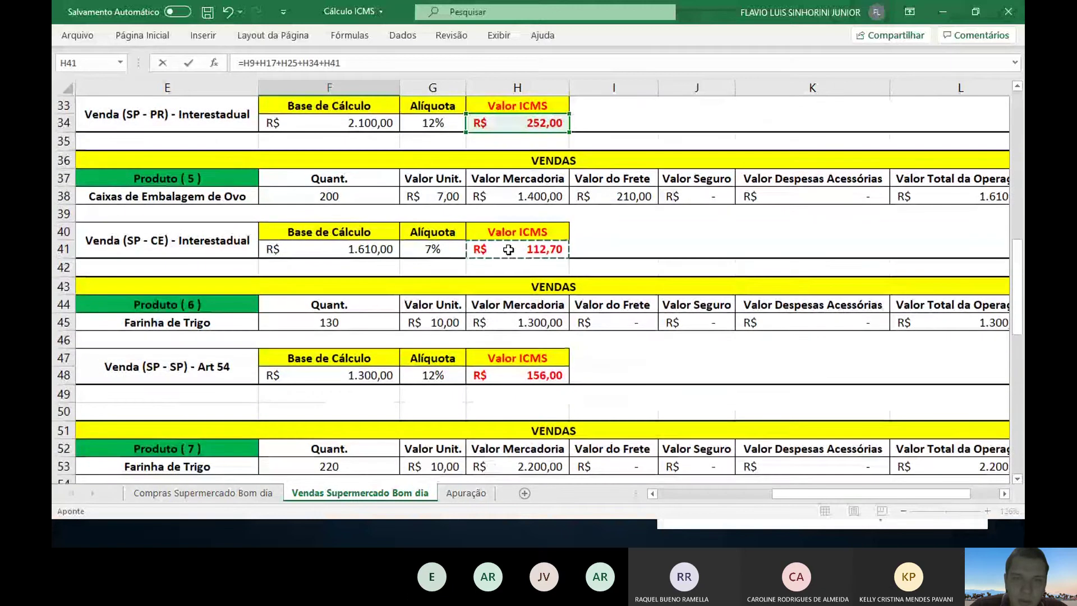
Add the Valor ICMS cells H48, H56 and H64 of Produtos (6) to (8) to the F83 sum
{"action": "type", "text": "+"}
{"action": "scroll", "coordinate": [508, 249], "scroll_direction": "down", "scroll_amount": 2}
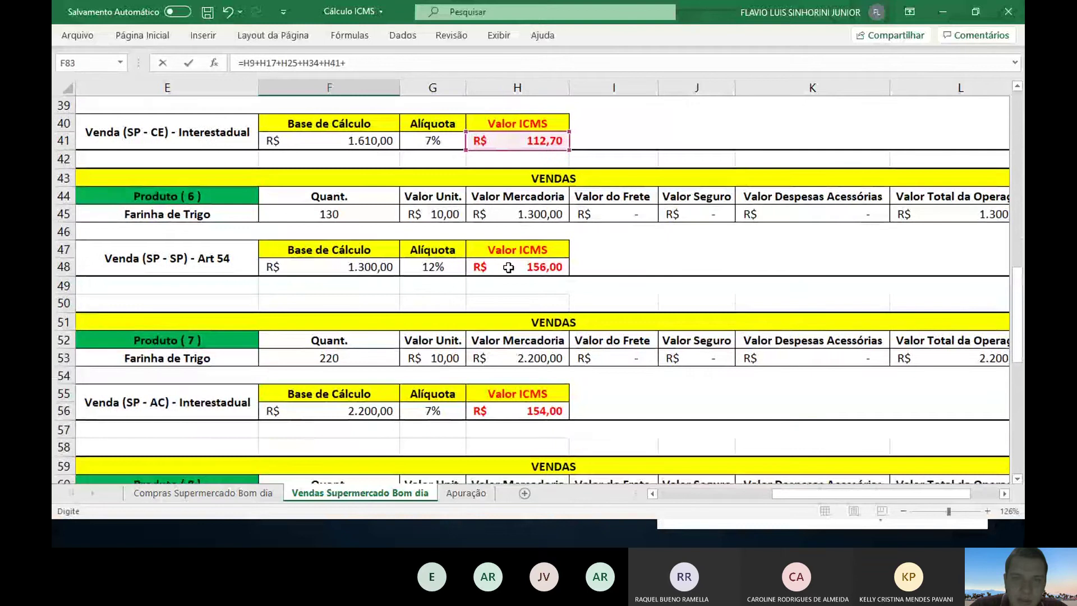
{"action": "left_click", "coordinate": [509, 268]}
{"action": "type", "text": "+"}
{"action": "scroll", "coordinate": [508, 268], "scroll_direction": "down", "scroll_amount": 2}
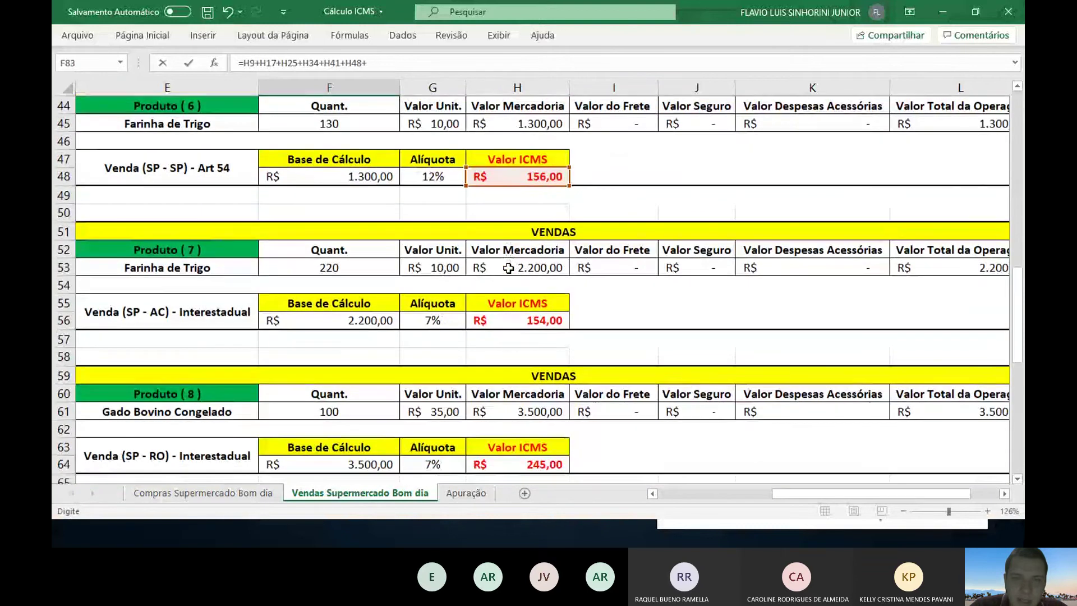
{"action": "left_click", "coordinate": [508, 320]}
{"action": "type", "text": "+"}
{"action": "scroll", "coordinate": [508, 320], "scroll_direction": "down", "scroll_amount": 2}
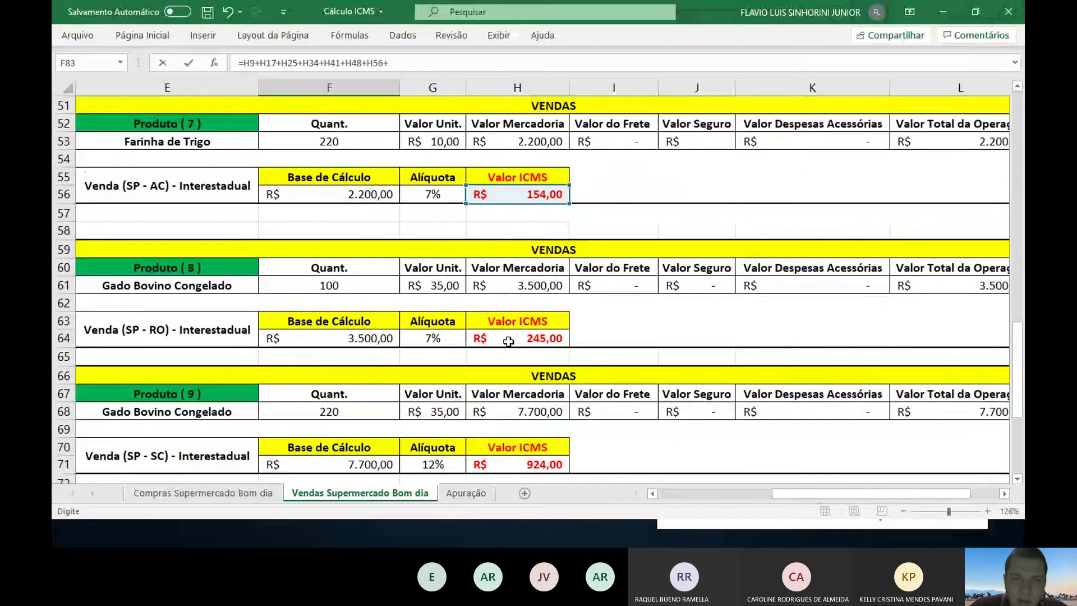
{"action": "left_click", "coordinate": [508, 337]}
Complete the Valor Total ICMS formula in F83 with cells H71 and H79 of Produtos (9) and (10)
{"action": "type", "text": "+"}
{"action": "scroll", "coordinate": [508, 339], "scroll_direction": "down", "scroll_amount": 1}
{"action": "scroll", "coordinate": [508, 341], "scroll_direction": "down", "scroll_amount": 2}
{"action": "left_click", "coordinate": [508, 341]}
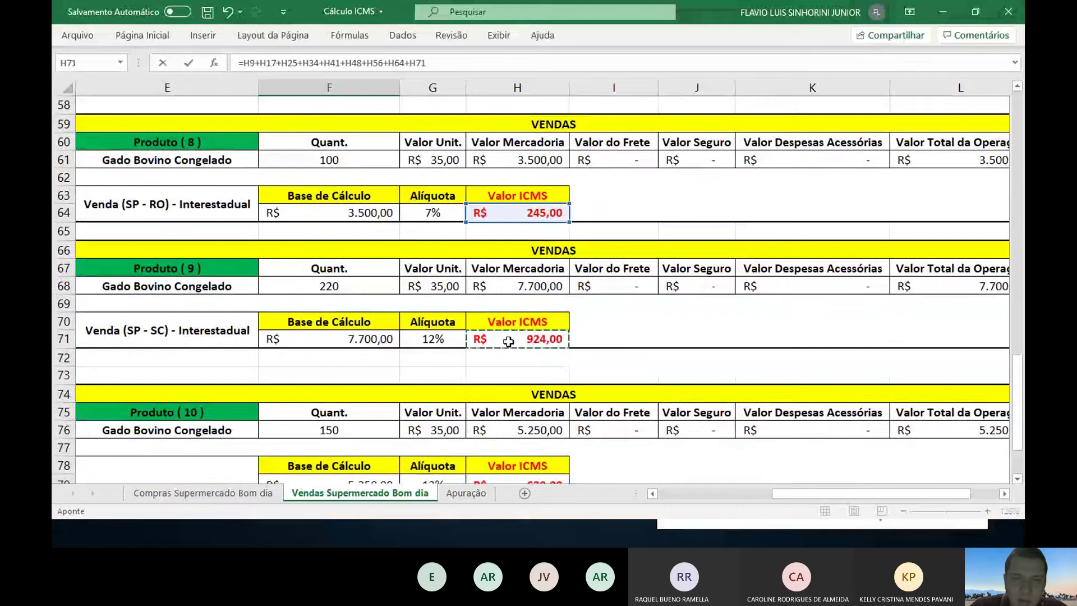
{"action": "type", "text": "+"}
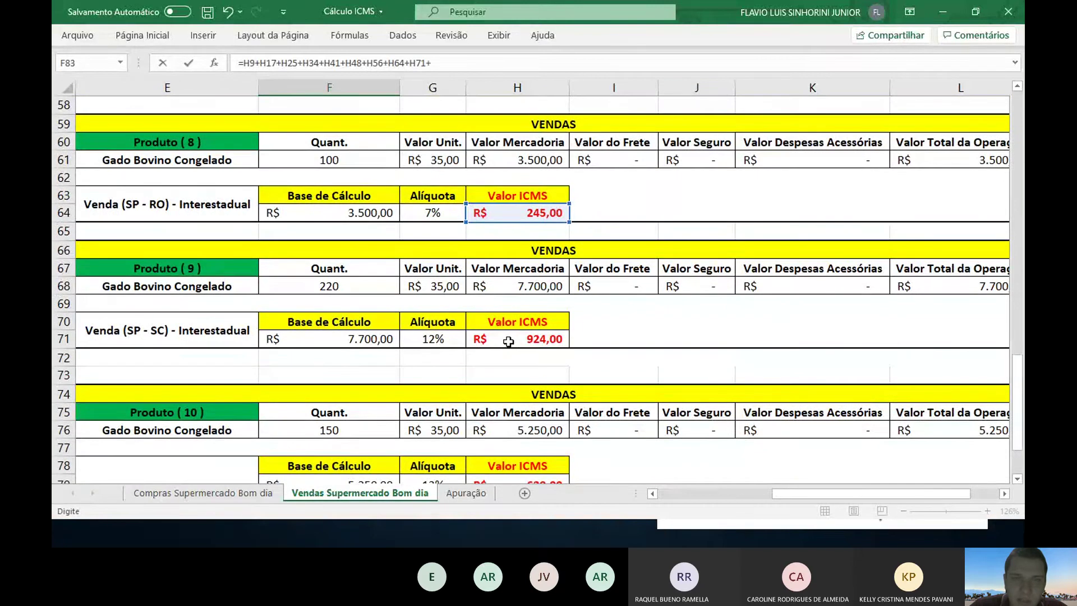
{"action": "scroll", "coordinate": [508, 341], "scroll_direction": "down", "scroll_amount": 3}
{"action": "left_click", "coordinate": [508, 341]}
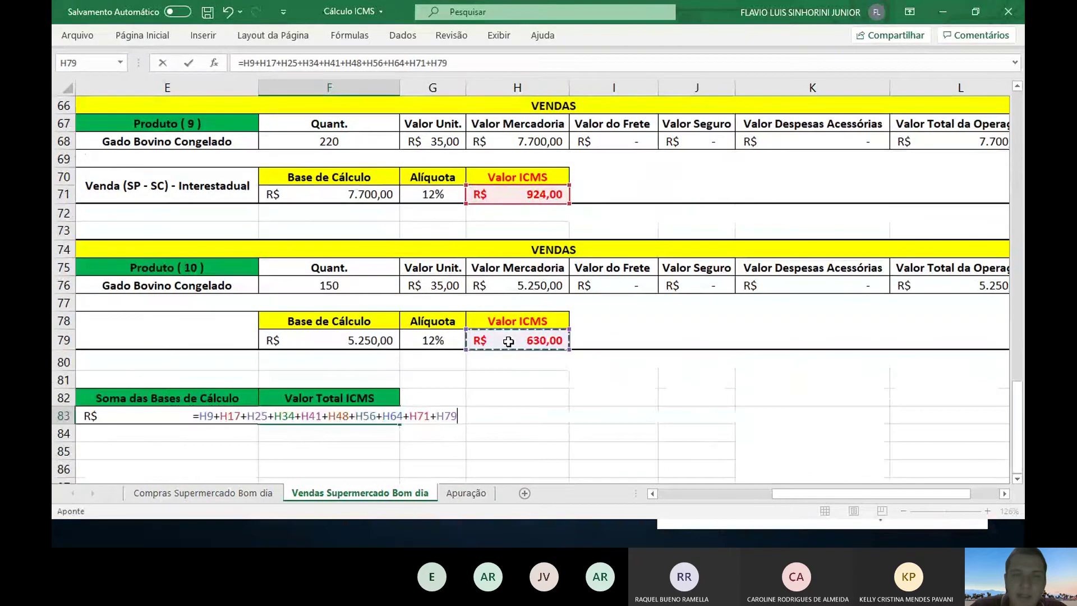
{"action": "key", "text": "Return"}
{"action": "key", "text": "Up"}
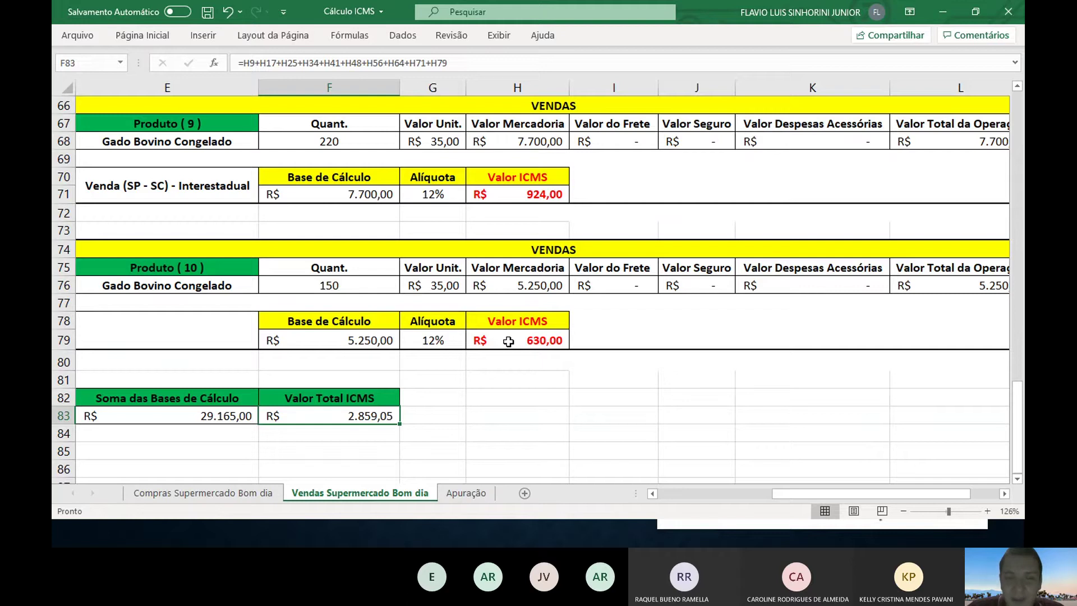
{"action": "left_click", "coordinate": [551, 409]}
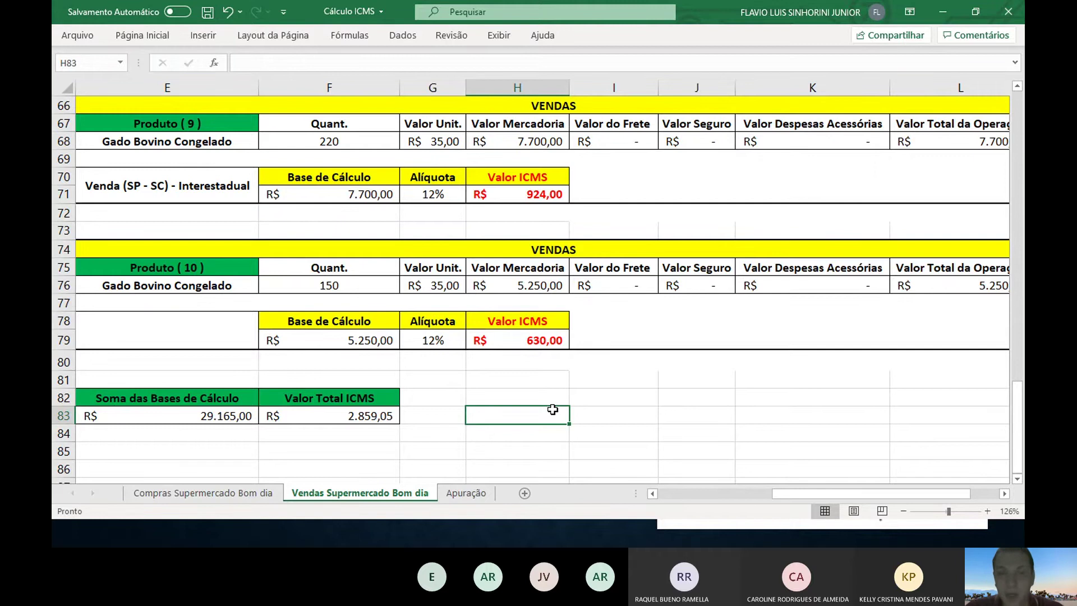
Switch to the exercise statement in Word and review the closing paragraph about the ICMS requested by the Departamento de Vendas
{"action": "key", "text": "alt+Tab"}
{"action": "key", "text": "alt+Tab"}
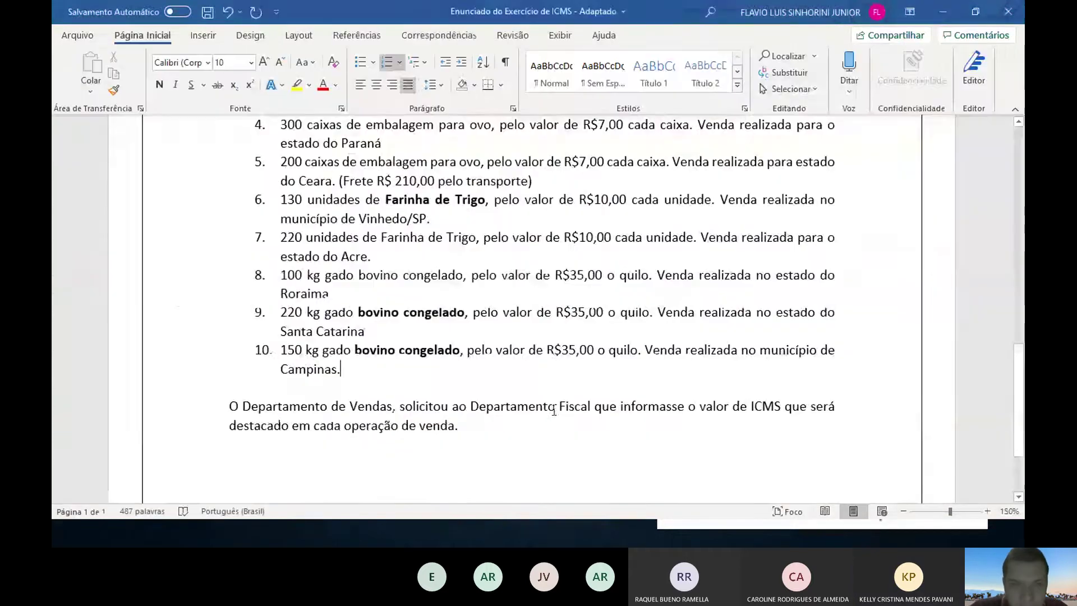
{"action": "scroll", "coordinate": [355, 373], "scroll_direction": "down", "scroll_amount": 3}
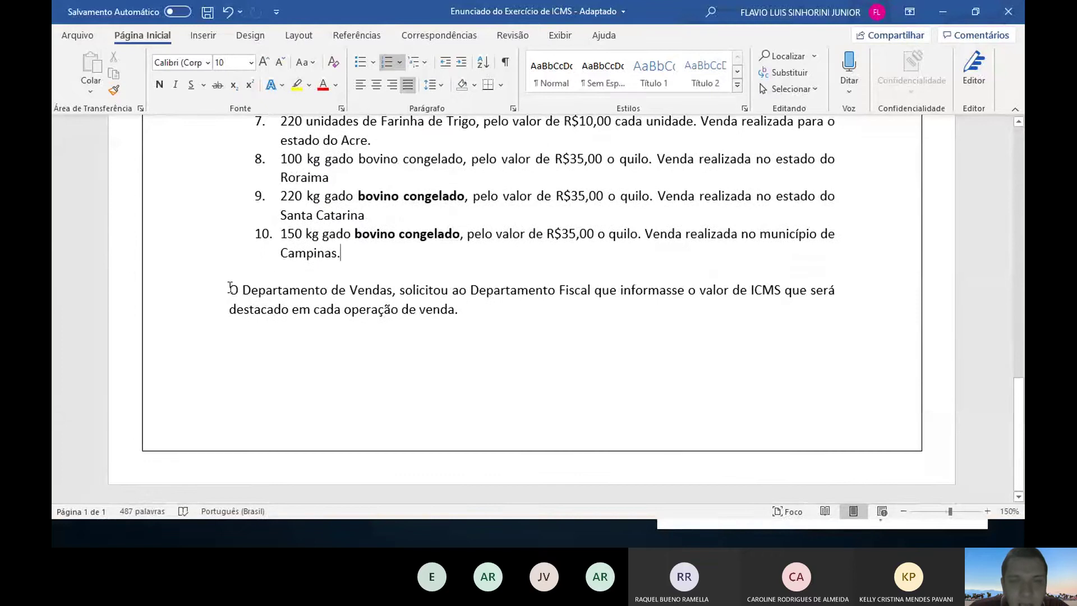
{"action": "left_click_drag", "start_coordinate": [229, 288], "coordinate": [450, 320]}
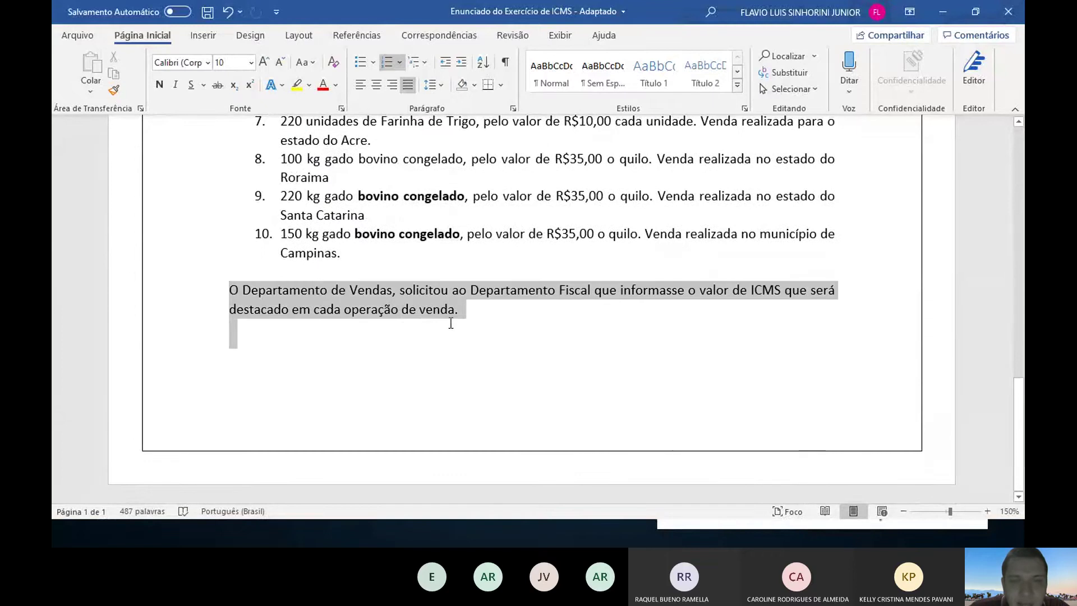
{"action": "left_click", "coordinate": [555, 320]}
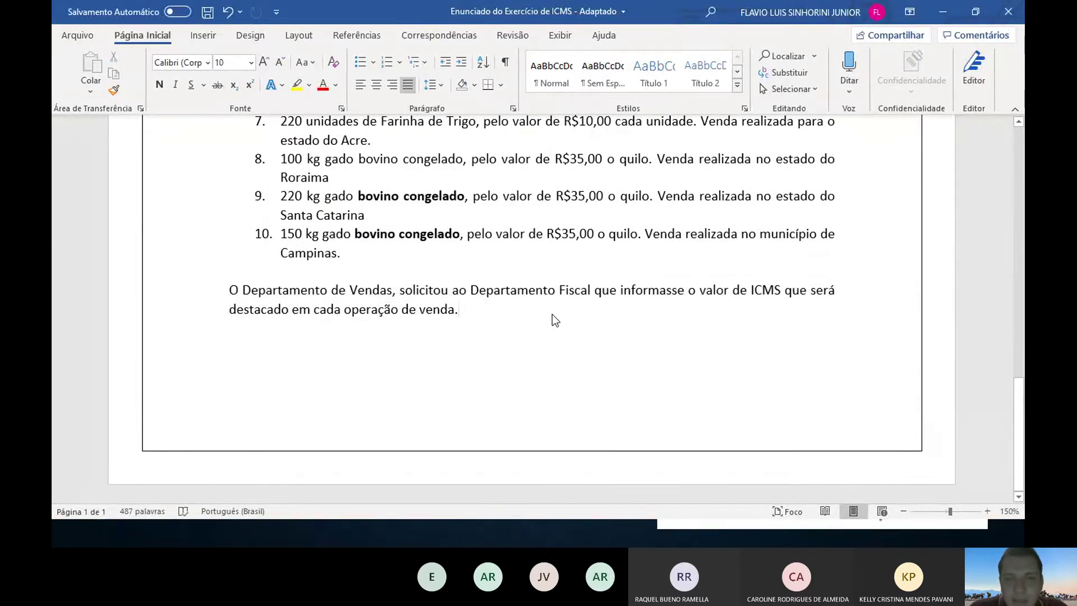
Switch to the Excel workbook and compare the Valor Total ICMS on the Compras and Vendas sheets
{"action": "key", "text": "alt+Tab"}
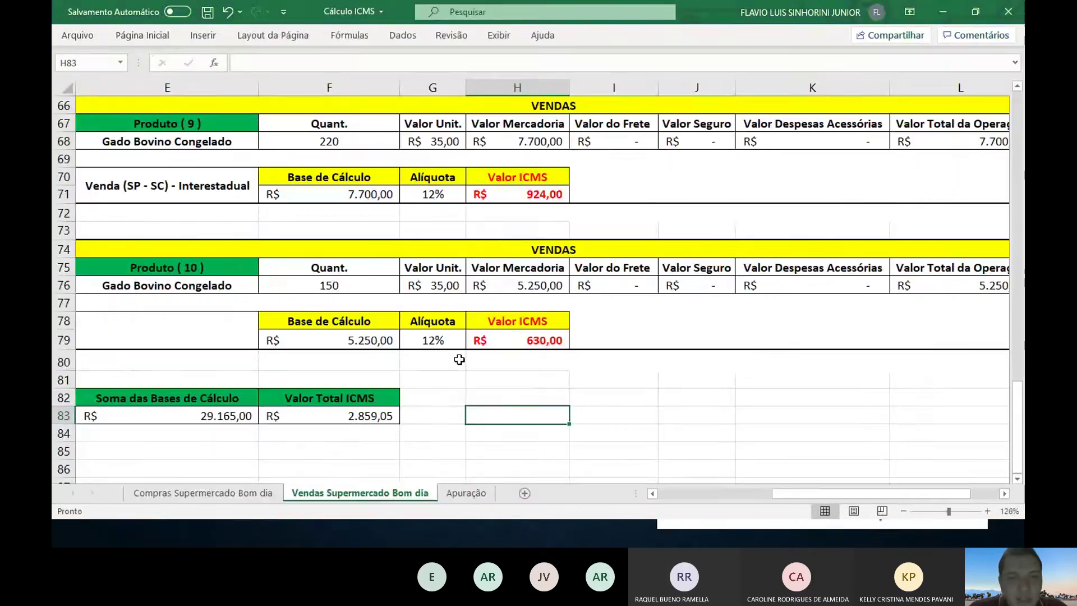
{"action": "left_click", "coordinate": [208, 492]}
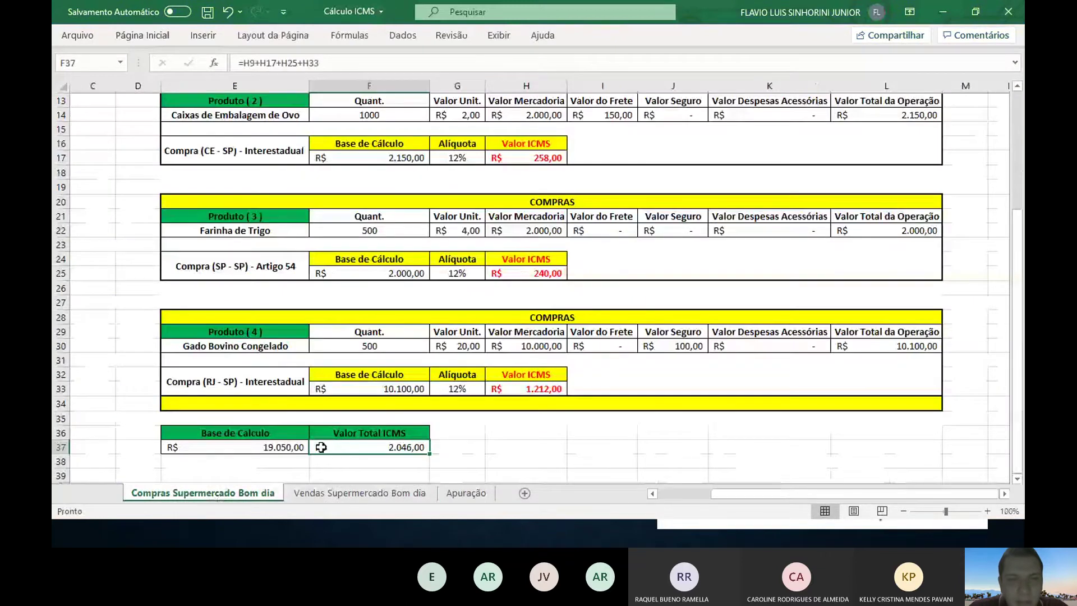
{"action": "left_click", "coordinate": [343, 494]}
{"action": "left_click", "coordinate": [328, 431]}
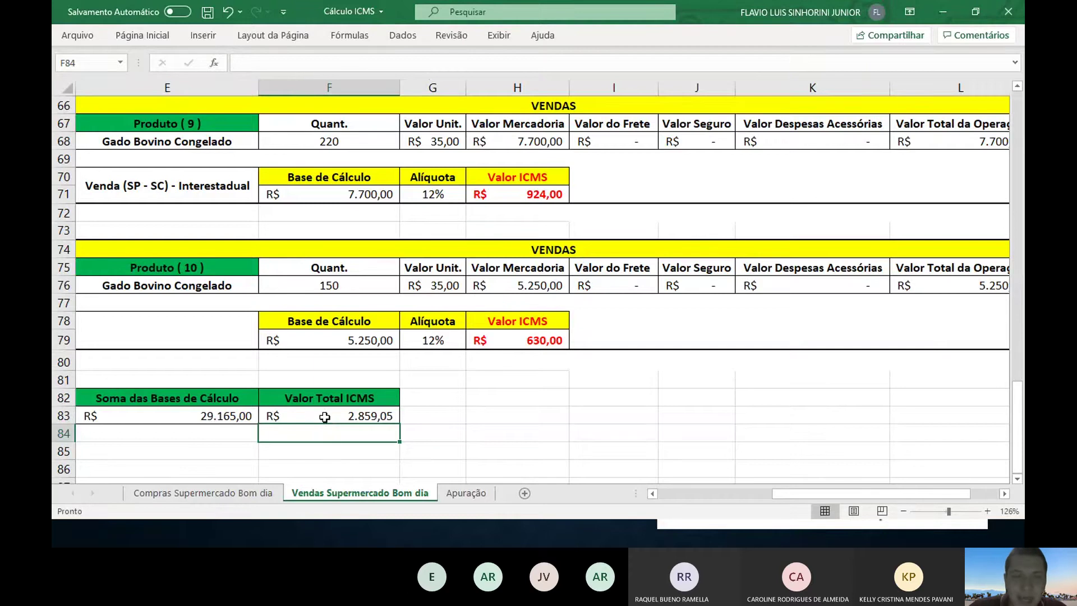
{"action": "left_click", "coordinate": [325, 416]}
{"action": "key", "text": "shift+Up"}
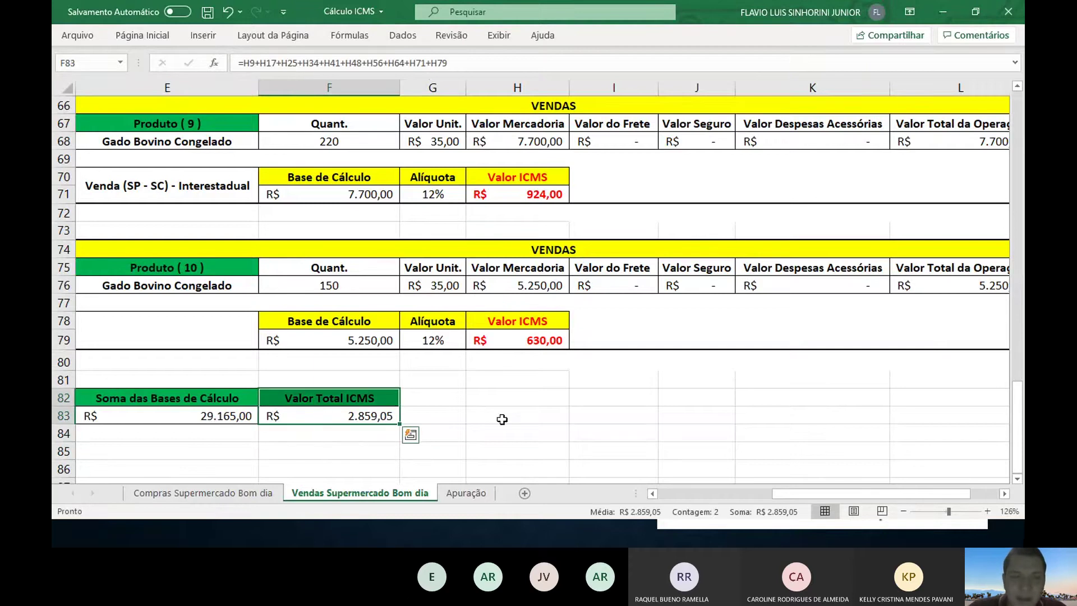
{"action": "left_click", "coordinate": [545, 427]}
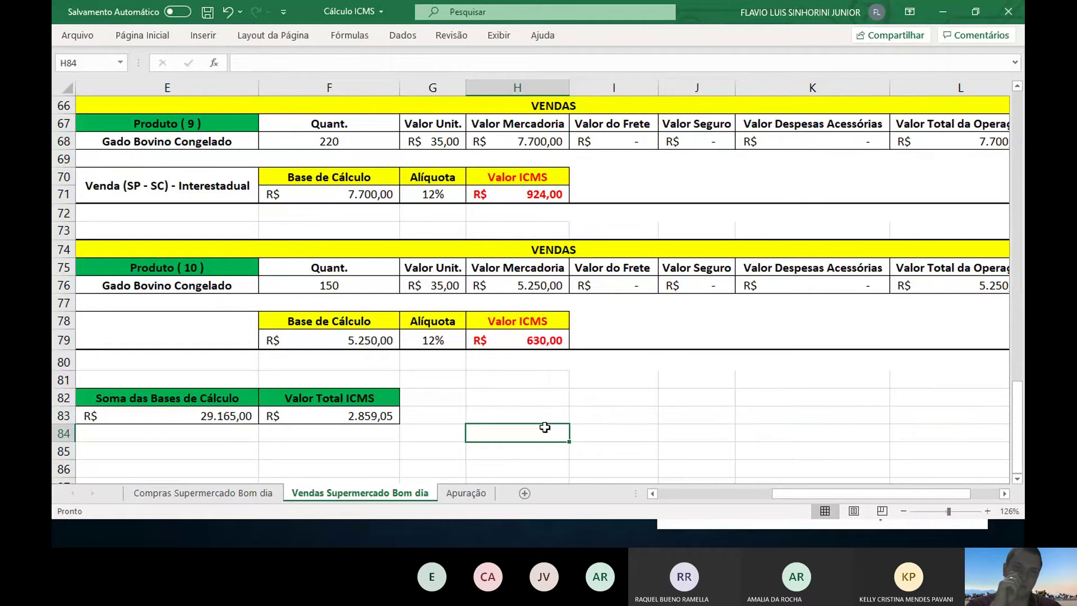
Switch to the Teams meeting window to check on the participants
{"action": "key", "text": "alt+Tab"}
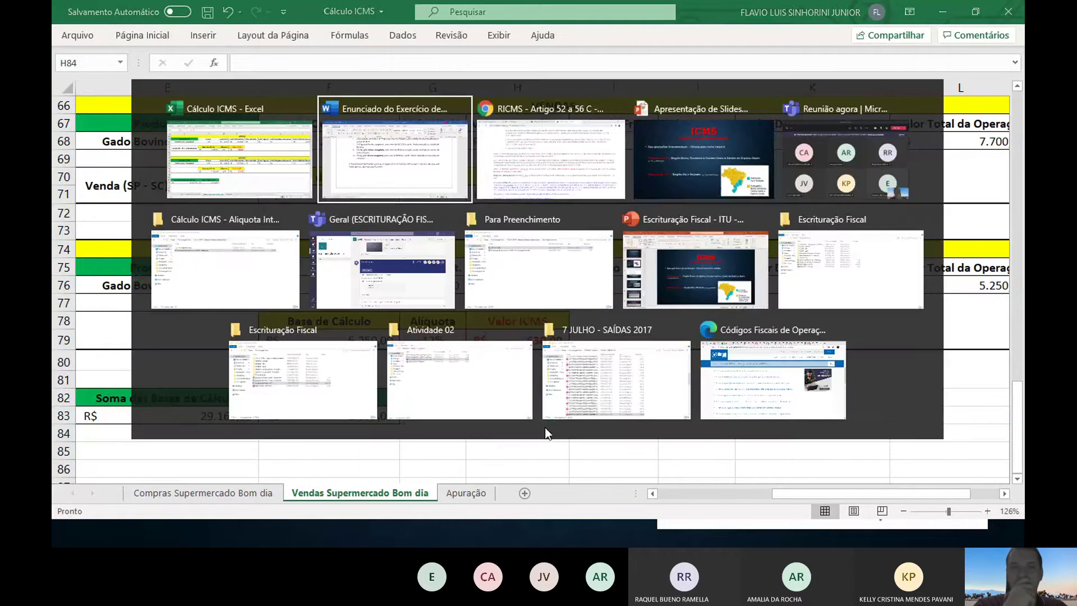
{"action": "key", "text": "alt+Tab"}
{"action": "key", "text": "alt+Tab"}
{"action": "key", "text": "alt+Tab"}
{"action": "key", "text": "alt+Tab"}
{"action": "key", "text": "alt+Tab"}
{"action": "key", "text": "alt+Tab"}
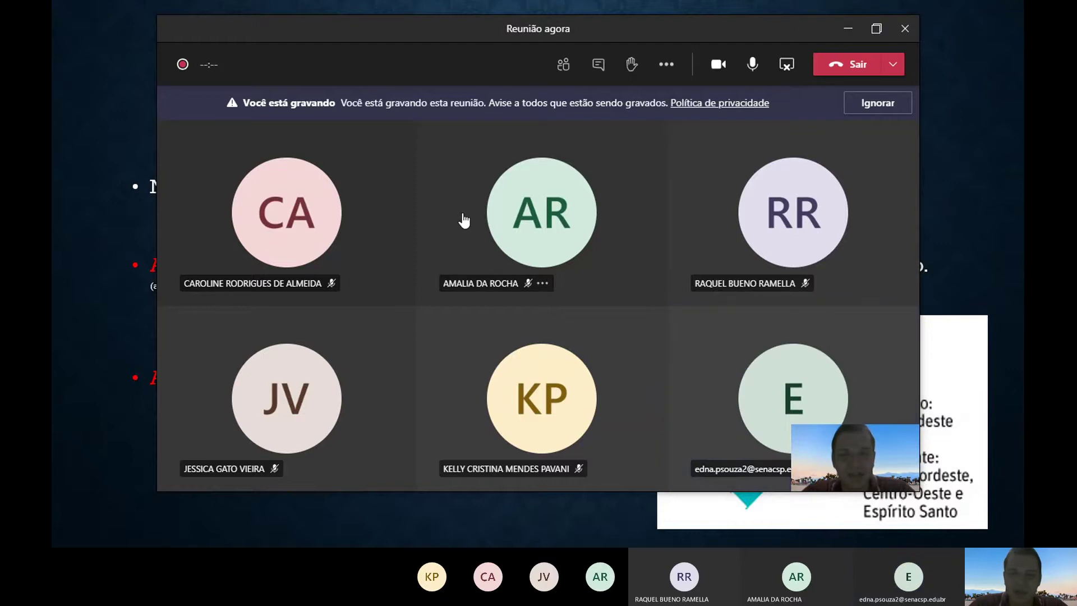
Switch to the Excel workbook and open the Apuração sheet to view the ICMS assessment table
{"action": "key", "text": "alt+Tab"}
{"action": "key", "text": "alt+Tab"}
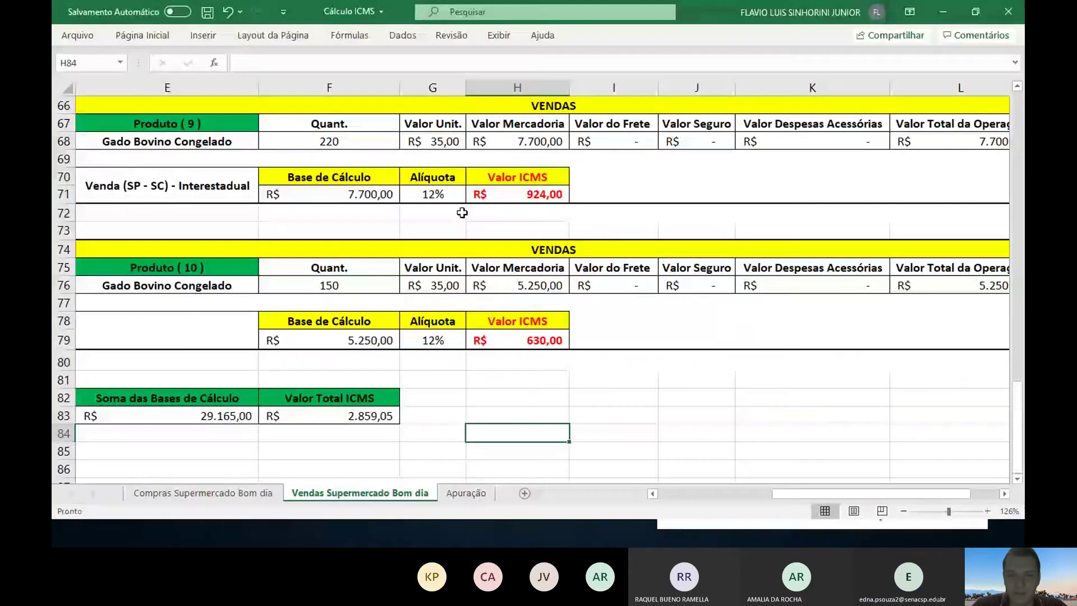
{"action": "left_click", "coordinate": [466, 492]}
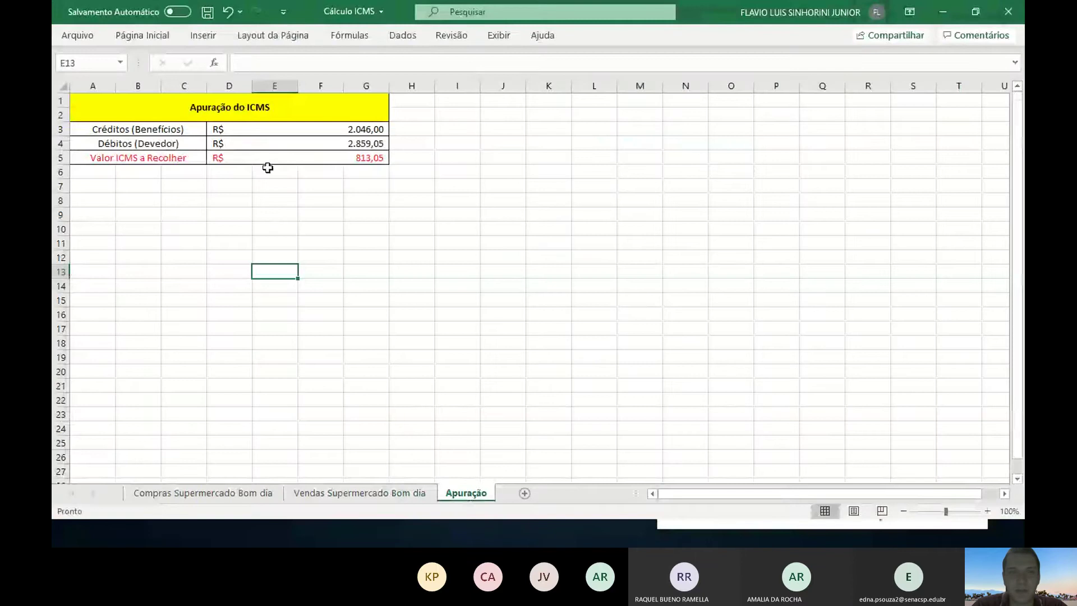
Examine the formulas behind Créditos, Débitos and Valor ICMS a Recolher in the Apuração sheet
{"action": "left_click", "coordinate": [268, 135]}
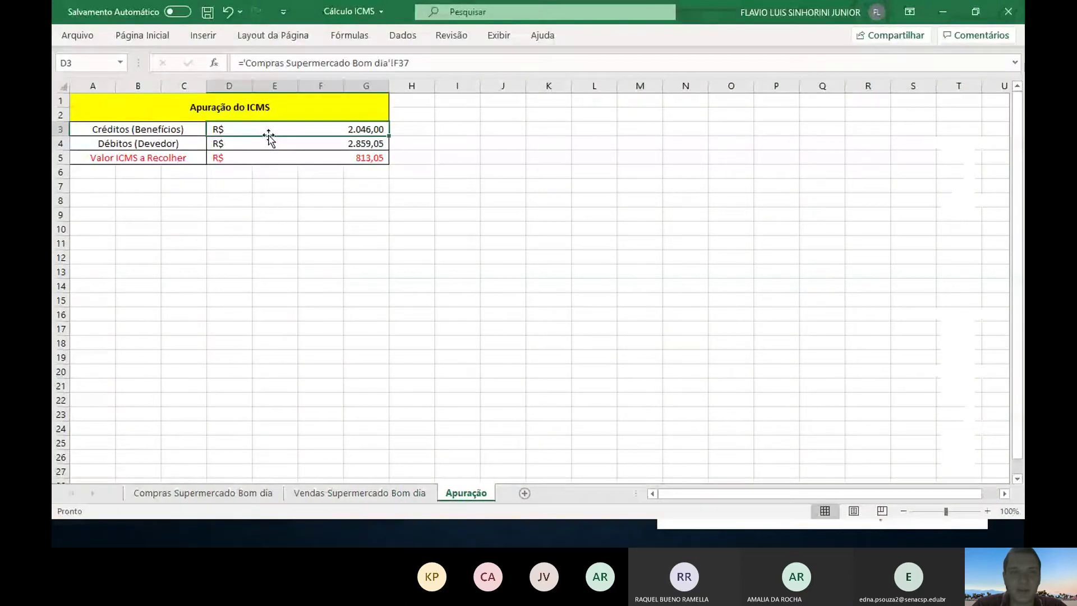
{"action": "key", "text": "Down"}
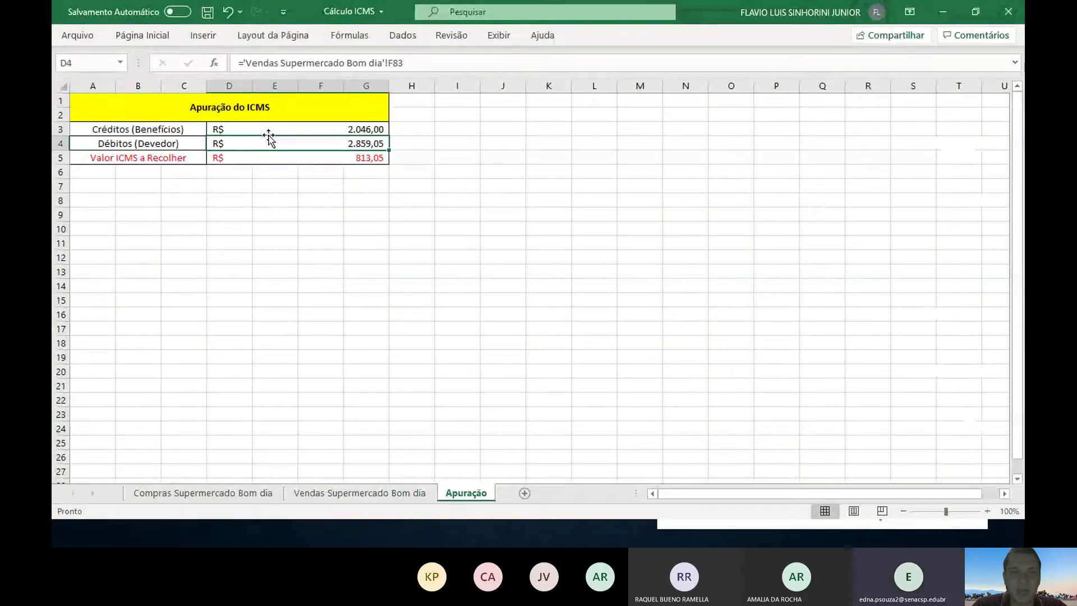
{"action": "key", "text": "Down"}
{"action": "key", "text": "shift+Left"}
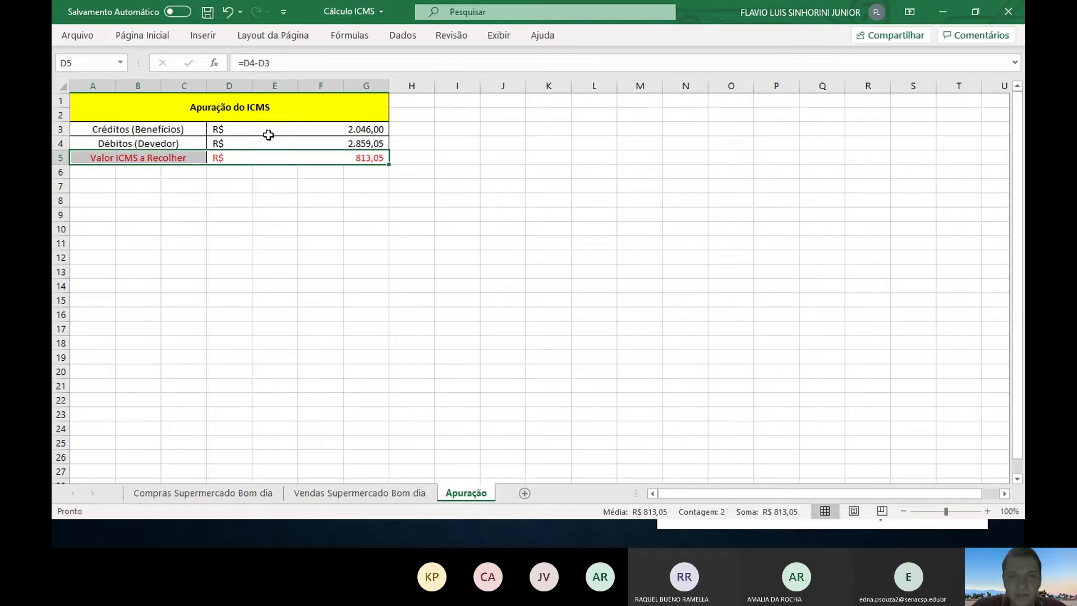
{"action": "scroll", "coordinate": [269, 135], "scroll_direction": "up", "scroll_amount": 3}
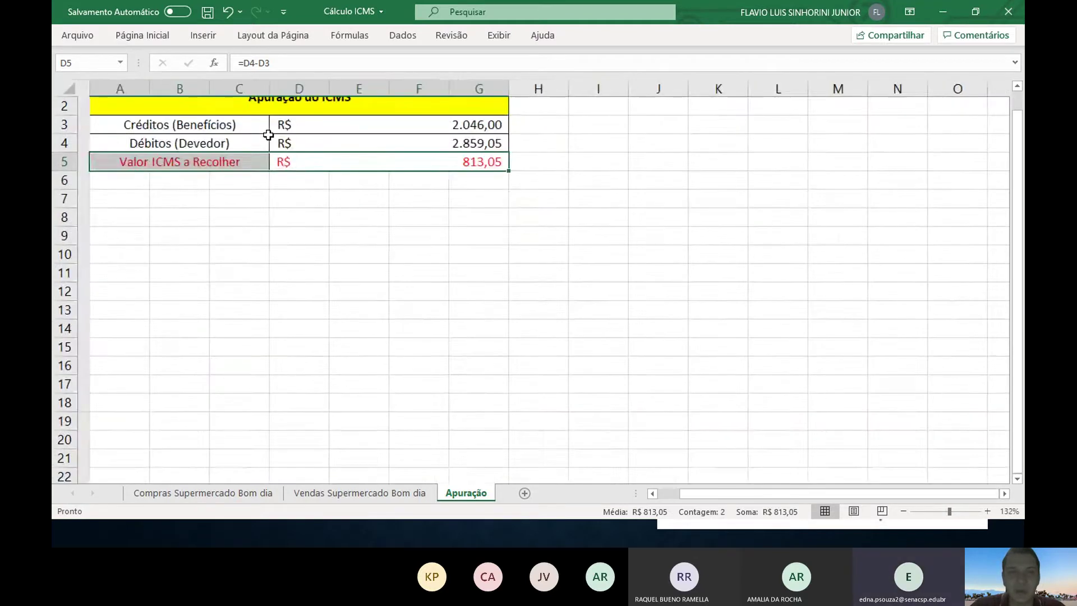
{"action": "scroll", "coordinate": [269, 135], "scroll_direction": "up", "scroll_amount": 10}
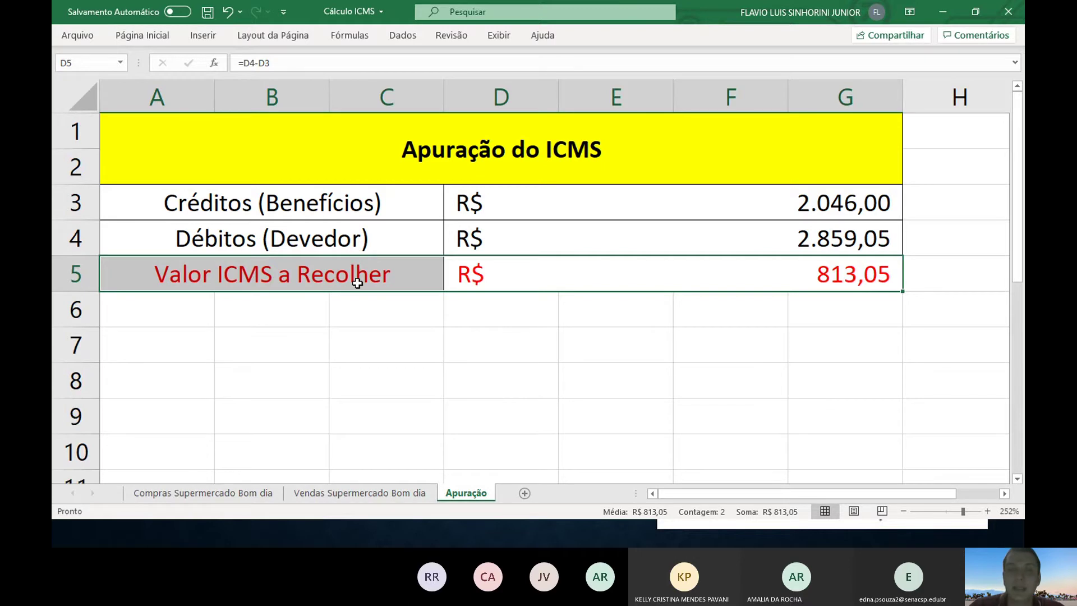
{"action": "scroll", "coordinate": [357, 283], "scroll_direction": "down", "scroll_amount": 5}
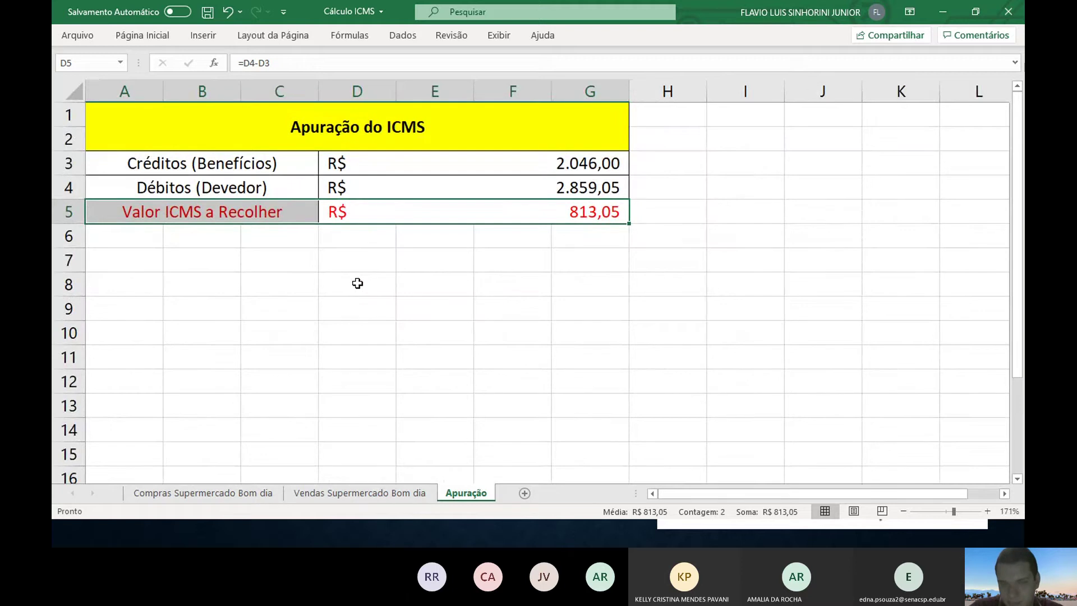
Switch to the PowerPoint slide show and view the slide asking what does and does not generate ICMS credit
{"action": "key", "text": "alt+Tab"}
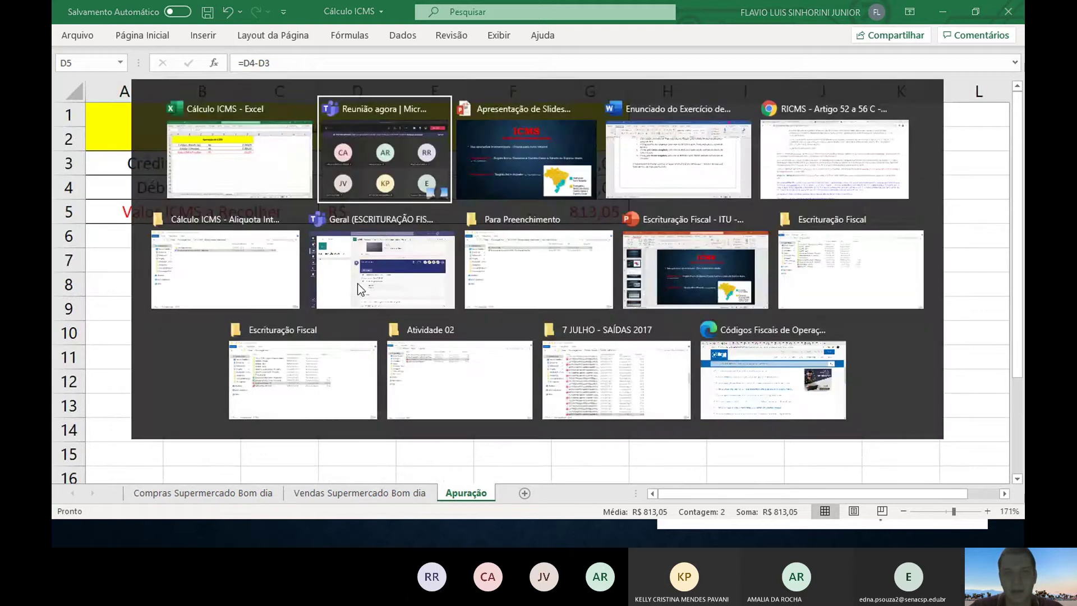
{"action": "key", "text": "alt+Tab"}
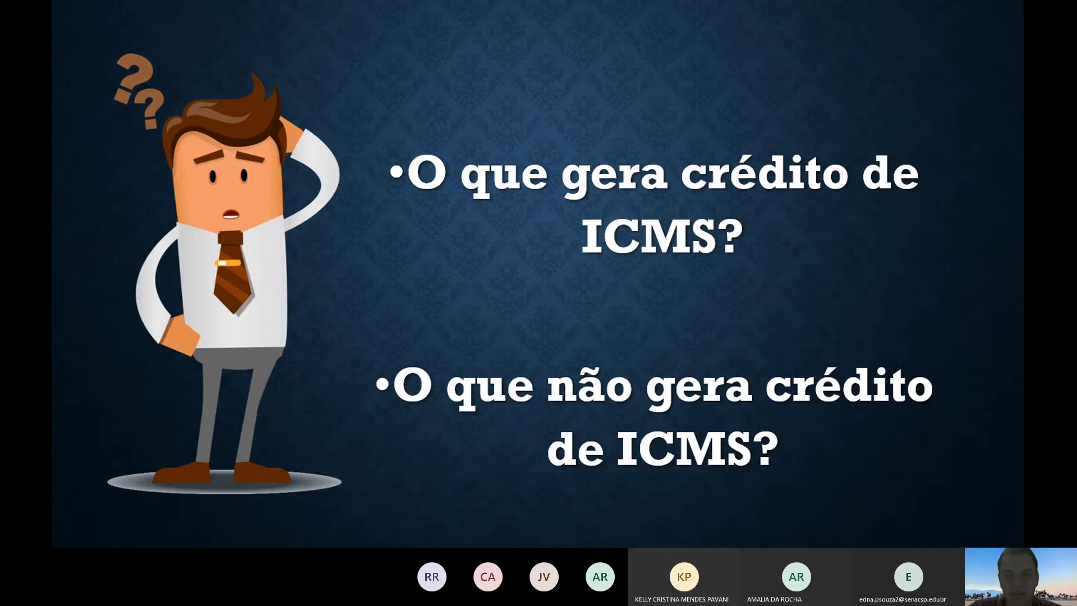
Switch to the Excel workbook and make the Créditos (Benefícios) label and its amount bold in the Apuração sheet
{"action": "key", "text": "alt+Tab"}
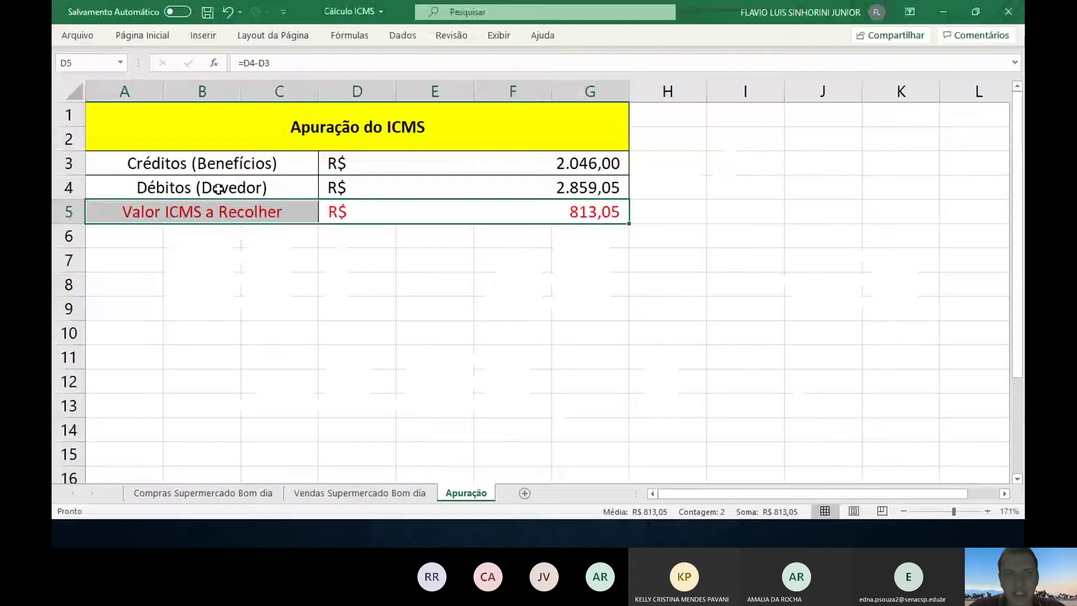
{"action": "left_click", "coordinate": [215, 177]}
{"action": "key", "text": "Up"}
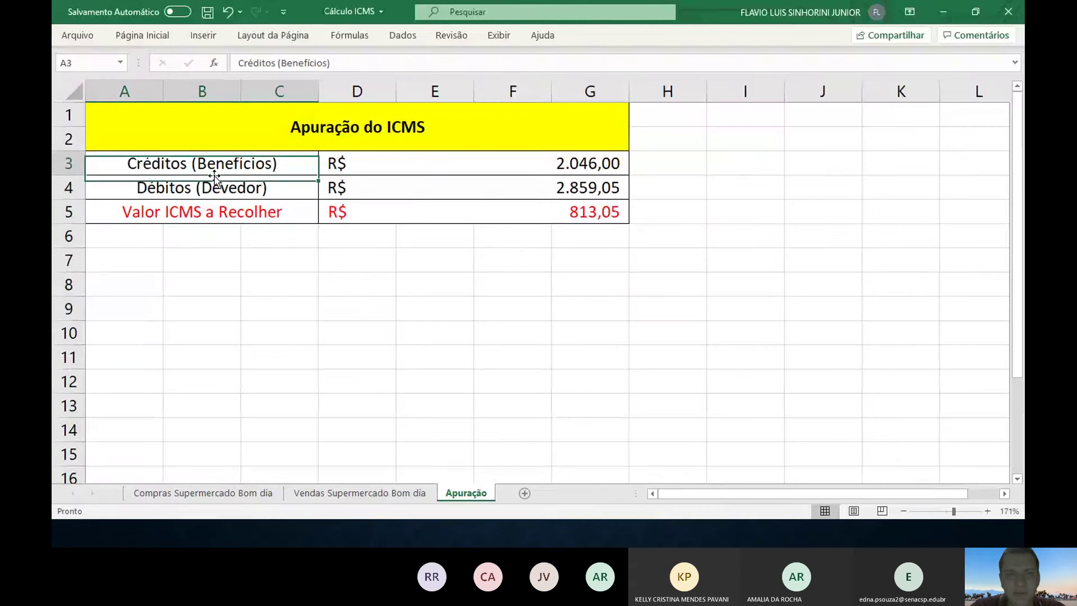
{"action": "key", "text": "shift+Right"}
{"action": "key", "text": "ctrl+n"}
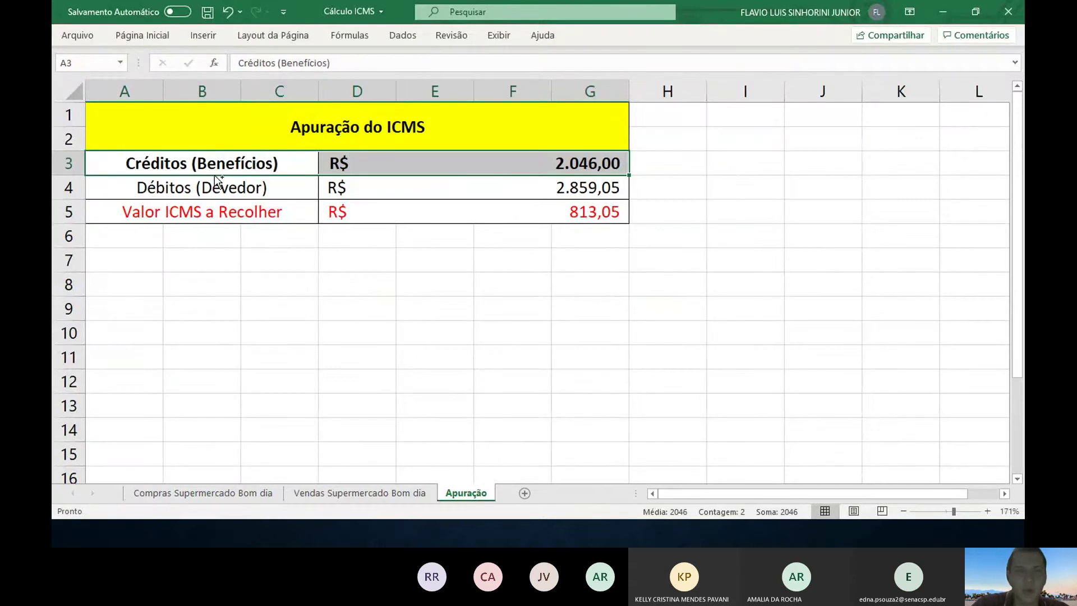
{"action": "key", "text": "alt+Tab"}
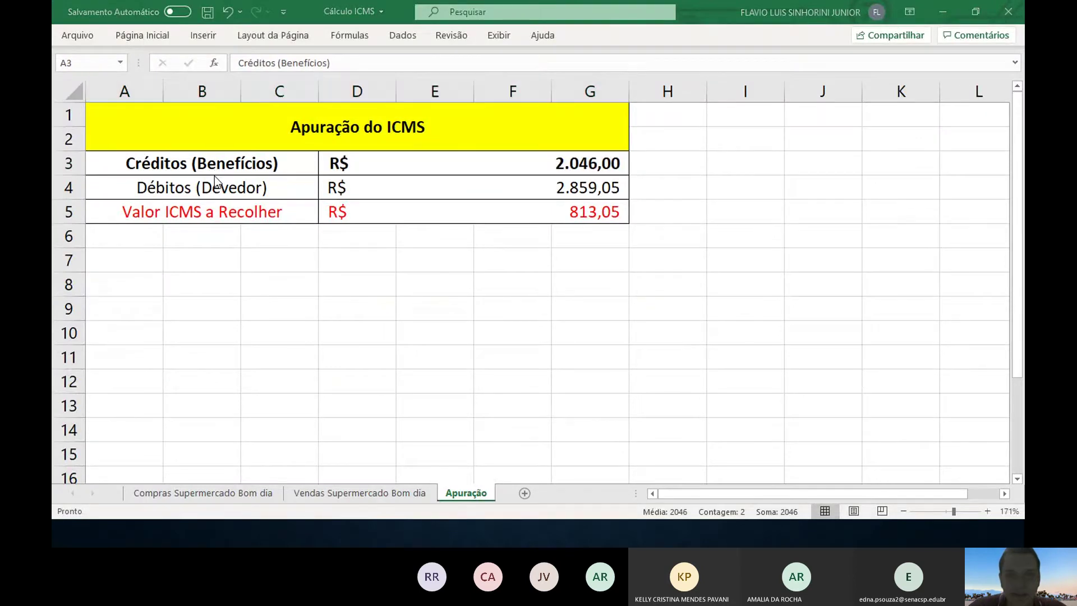